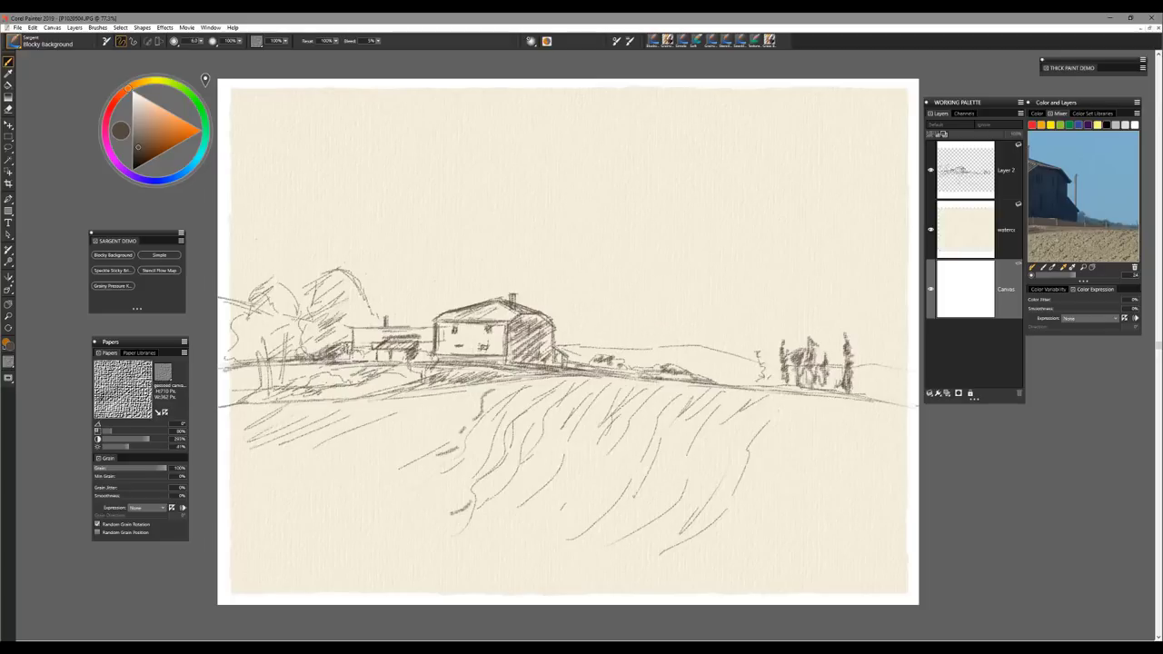
# Detach the Color and Layers palette, resize it to show more of the Mixer's reference photo, and place it beneath the Layers palette.
pyautogui.moveTo(1111, 104); pyautogui.dragTo(661, 141)
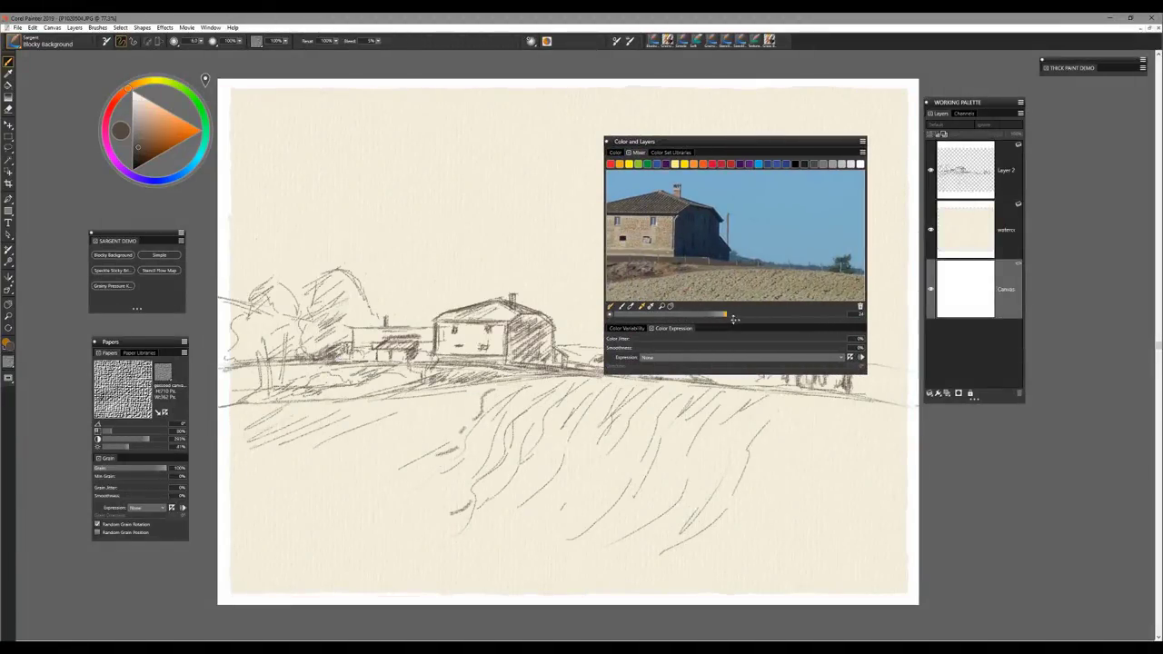
pyautogui.moveTo(734, 319); pyautogui.dragTo(718, 399)
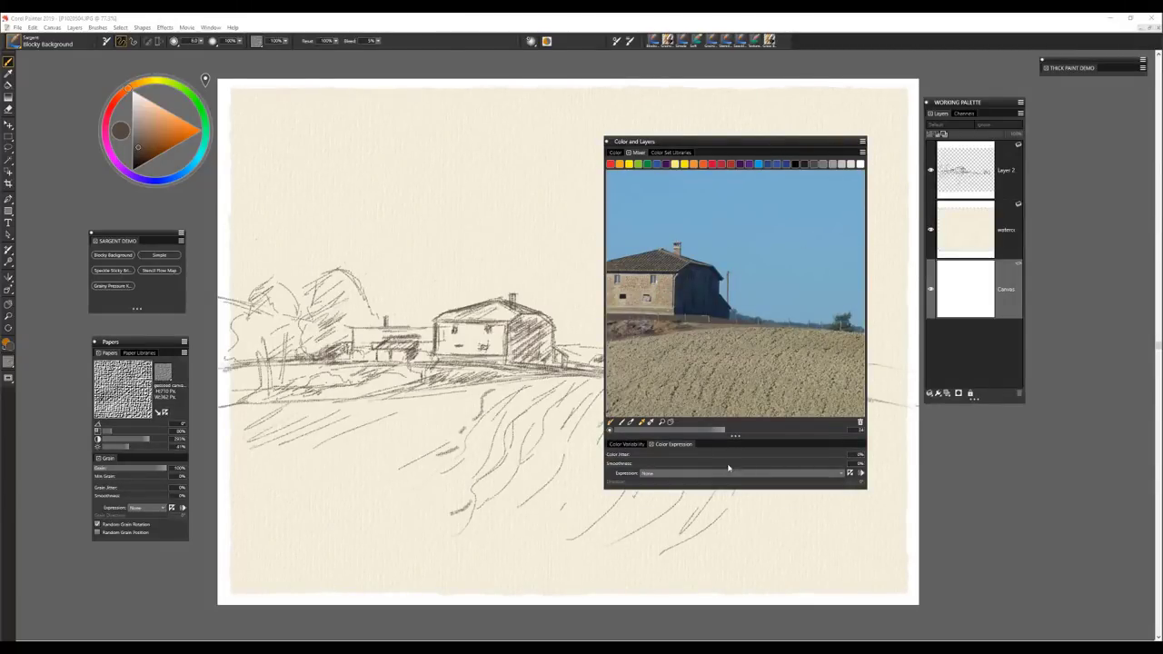
pyautogui.moveTo(736, 437); pyautogui.dragTo(736, 343)
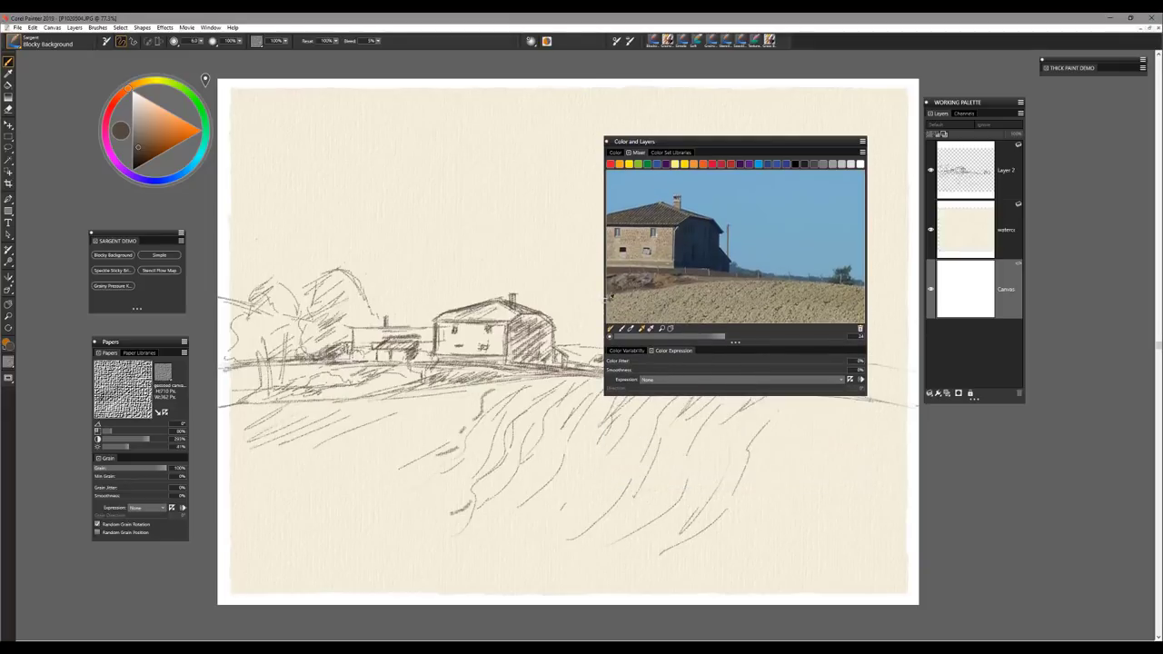
pyautogui.moveTo(605, 301); pyautogui.dragTo(689, 302)
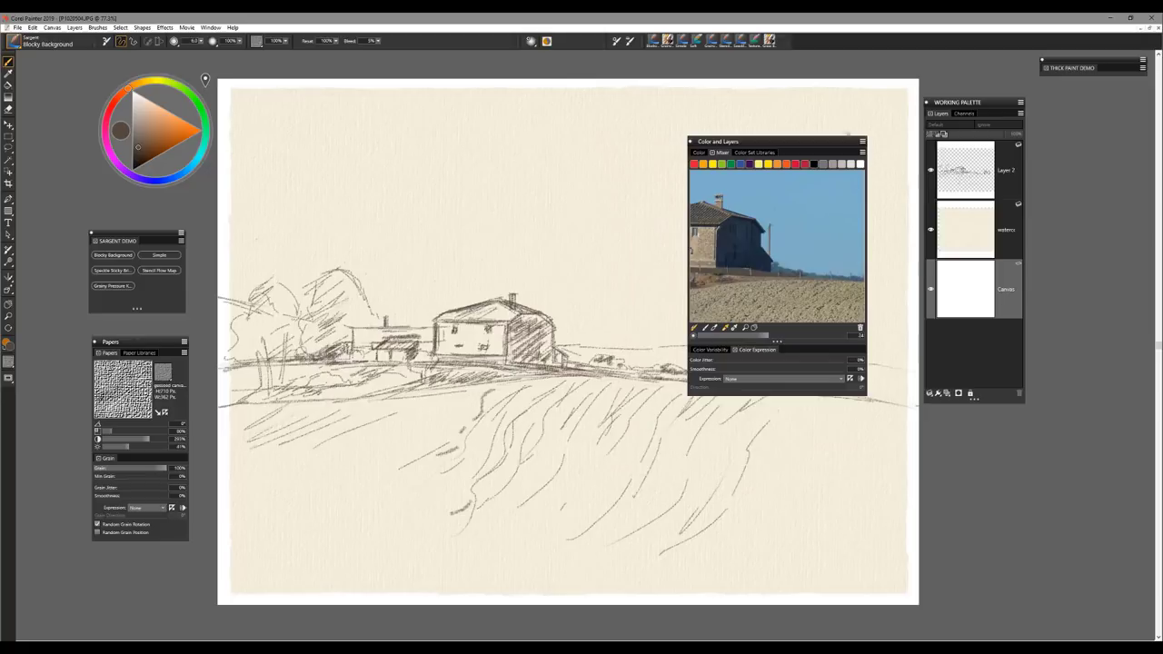
pyautogui.moveTo(818, 146); pyautogui.dragTo(1068, 359)
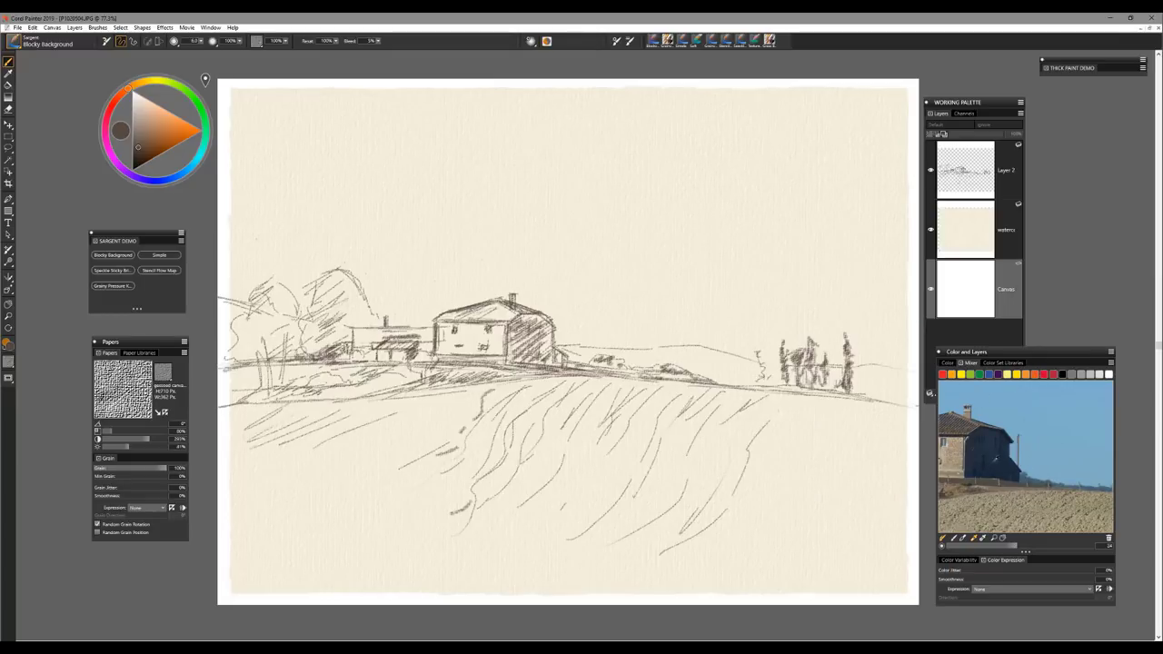
# Check the Mixer's options and sample the sky blue and the house's dark shadow colour from the reference photo.
pyautogui.click(1112, 364)
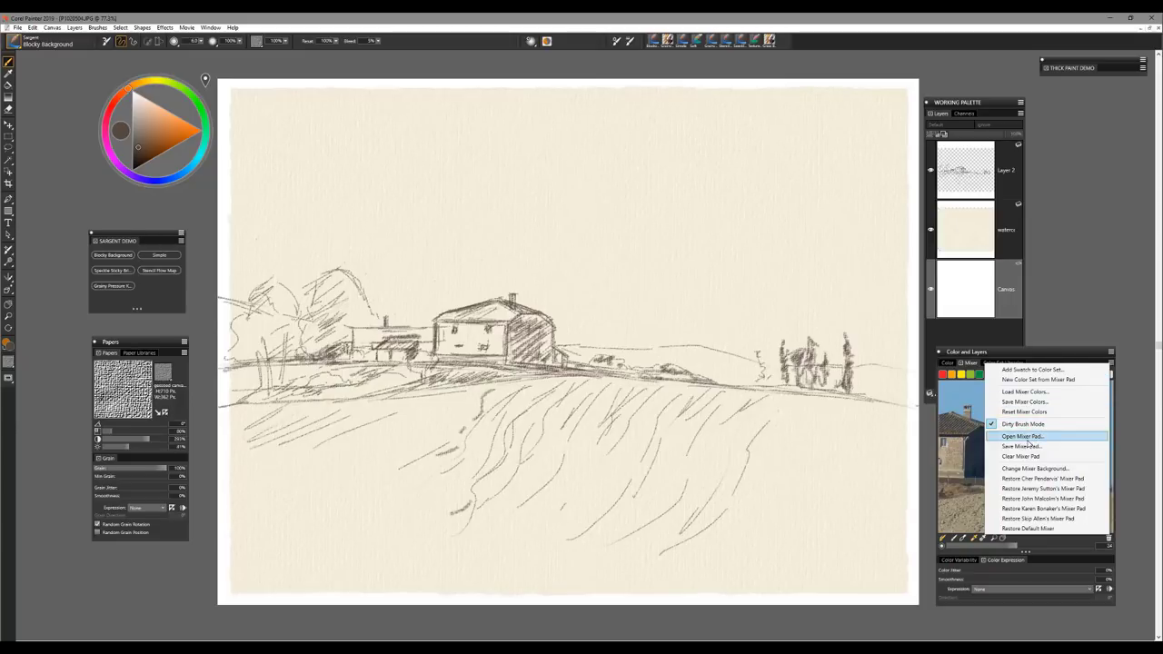
pyautogui.click(1075, 354)
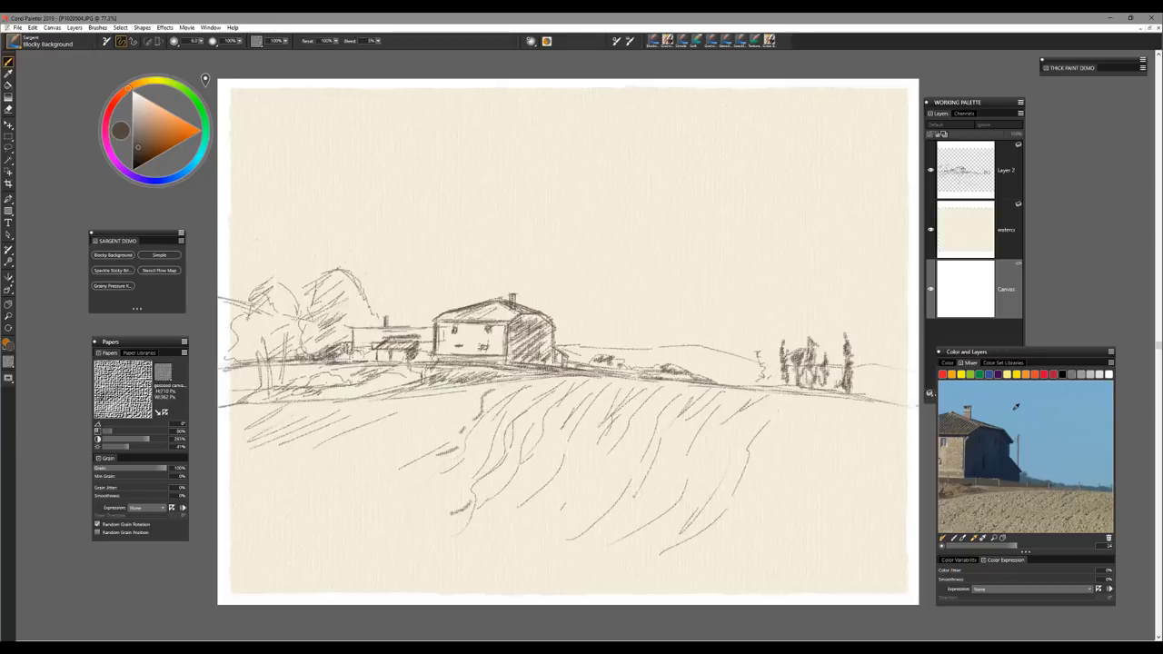
pyautogui.click(976, 540)
pyautogui.click(1049, 400)
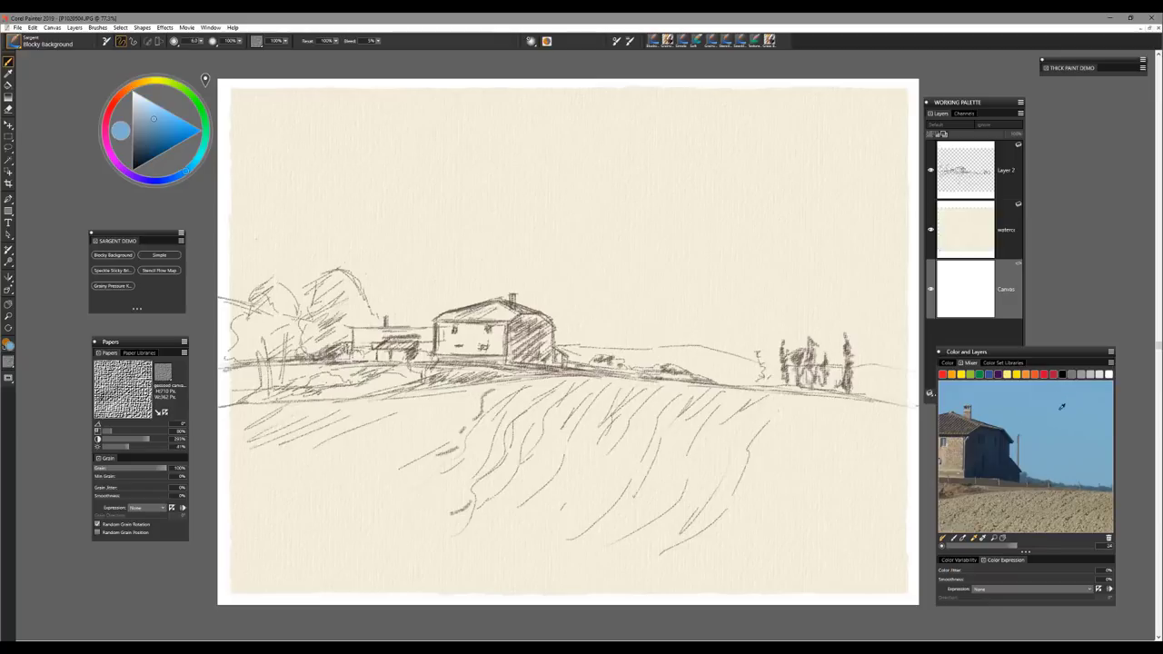
pyautogui.click(1040, 397)
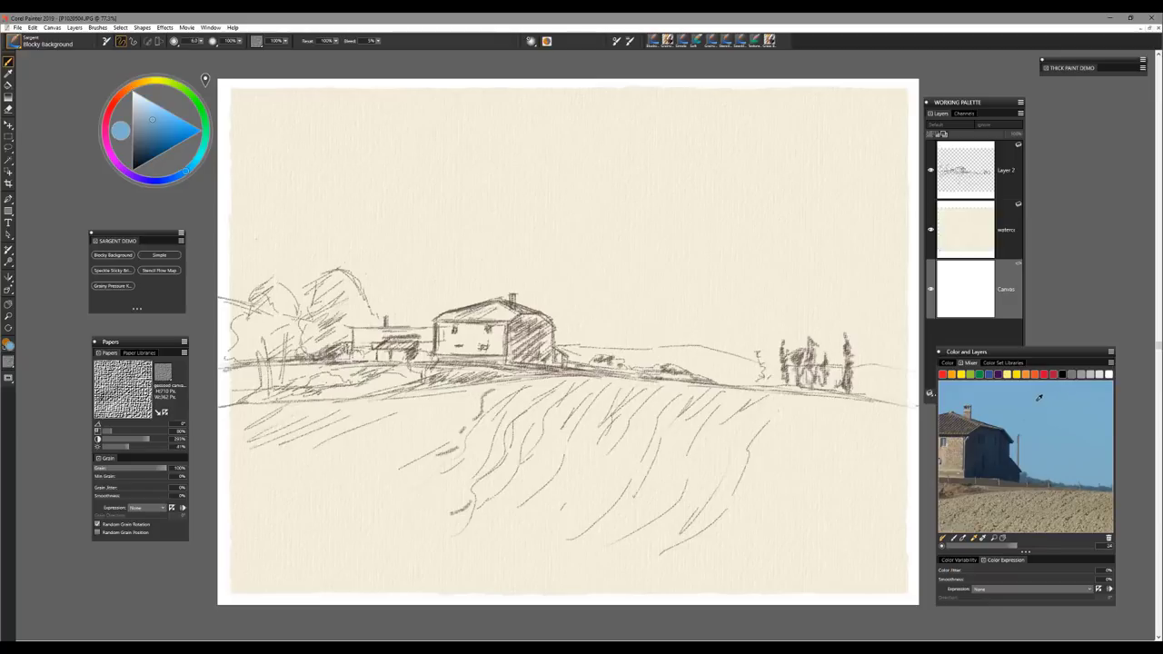
pyautogui.click(1038, 476)
pyautogui.click(991, 447)
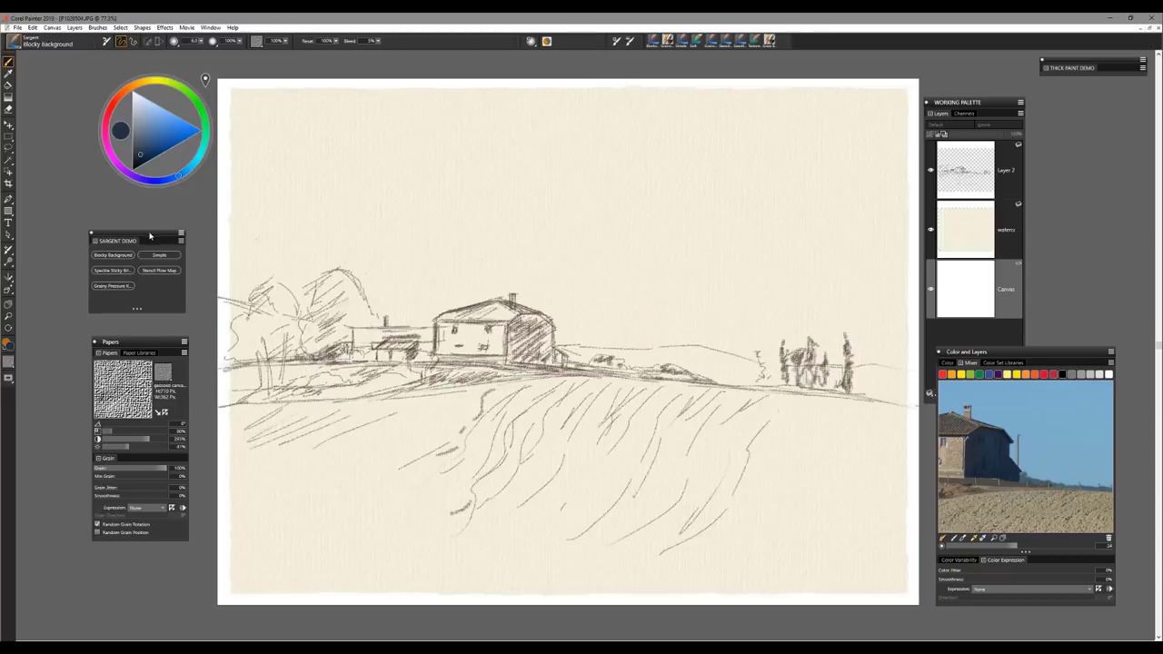
# Choose the Speckle Sticky Bristle brush from the Sargent Demo palette, enlarge it, and sample the reference photo's sky blue.
pyautogui.moveTo(152, 234); pyautogui.dragTo(157, 230)
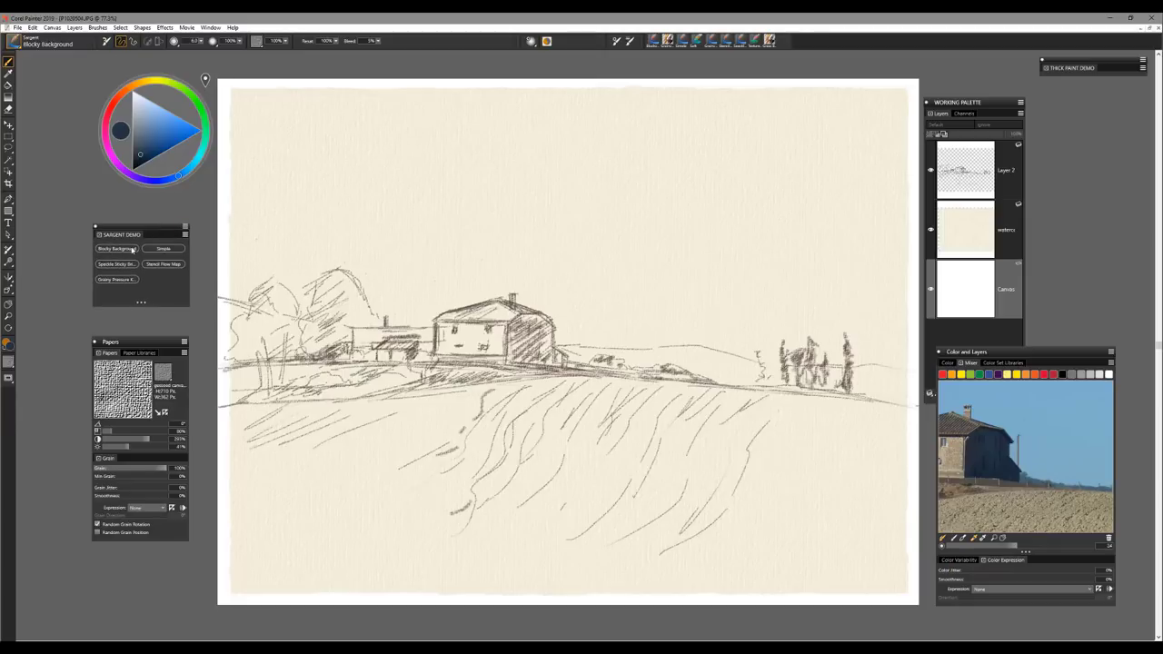
pyautogui.click(120, 251)
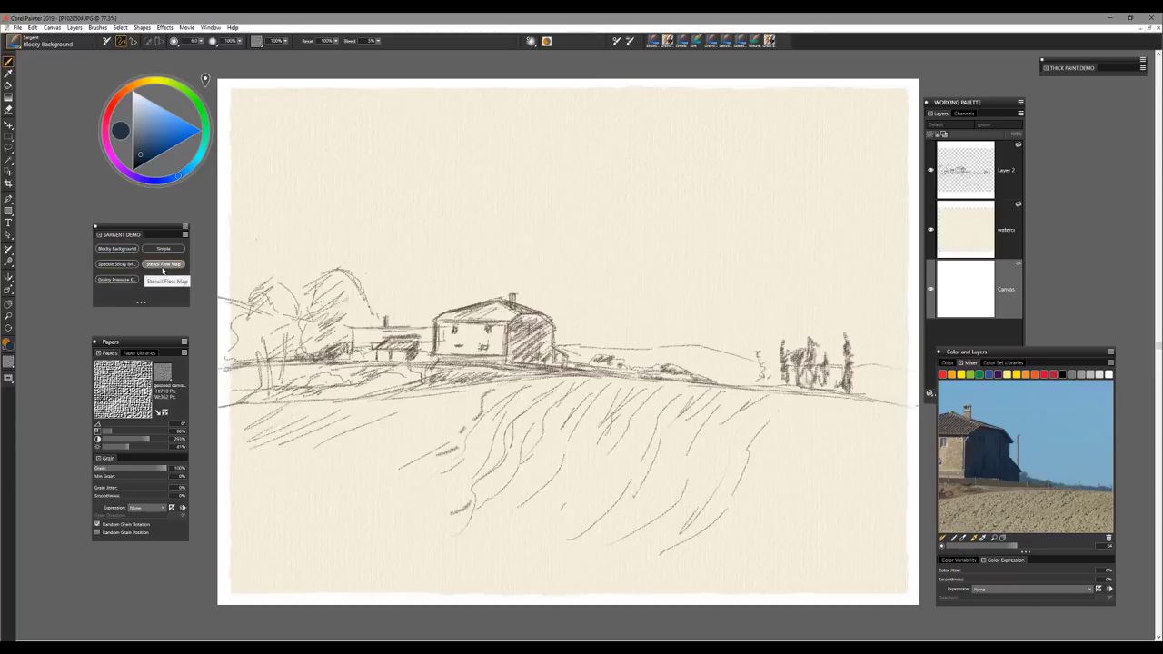
pyautogui.click(126, 265)
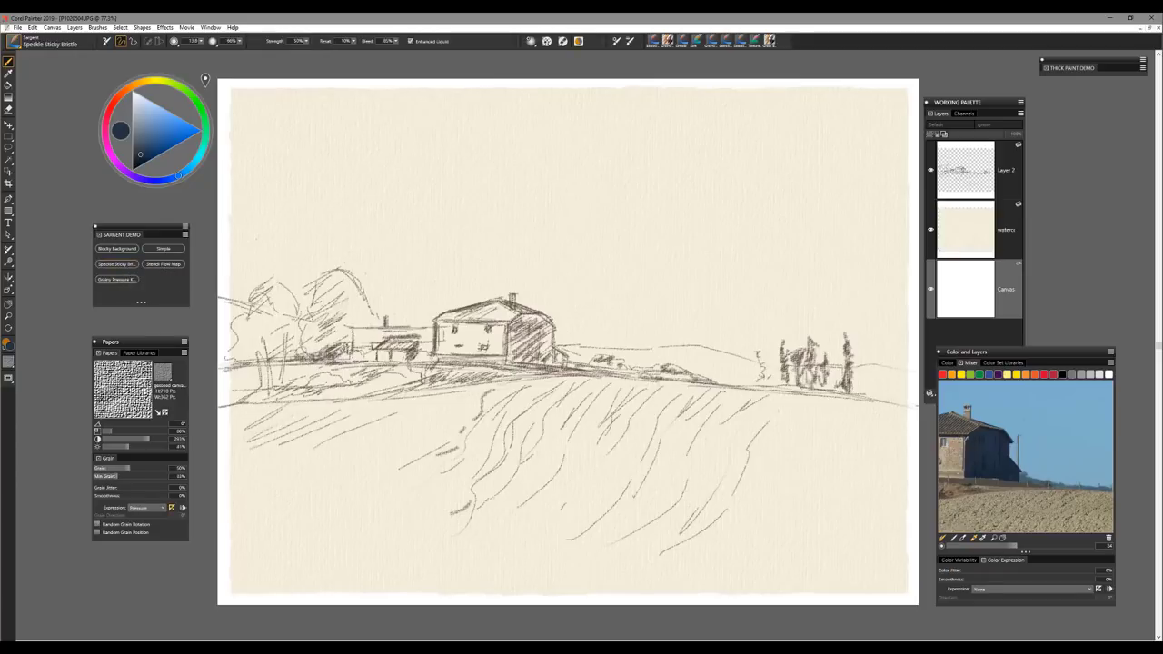
pyautogui.keyDown('ctrl'); pyautogui.keyDown('alt'); pyautogui.moveTo(488, 239); pyautogui.dragTo(507, 238); pyautogui.keyUp('alt'); pyautogui.keyUp('ctrl')
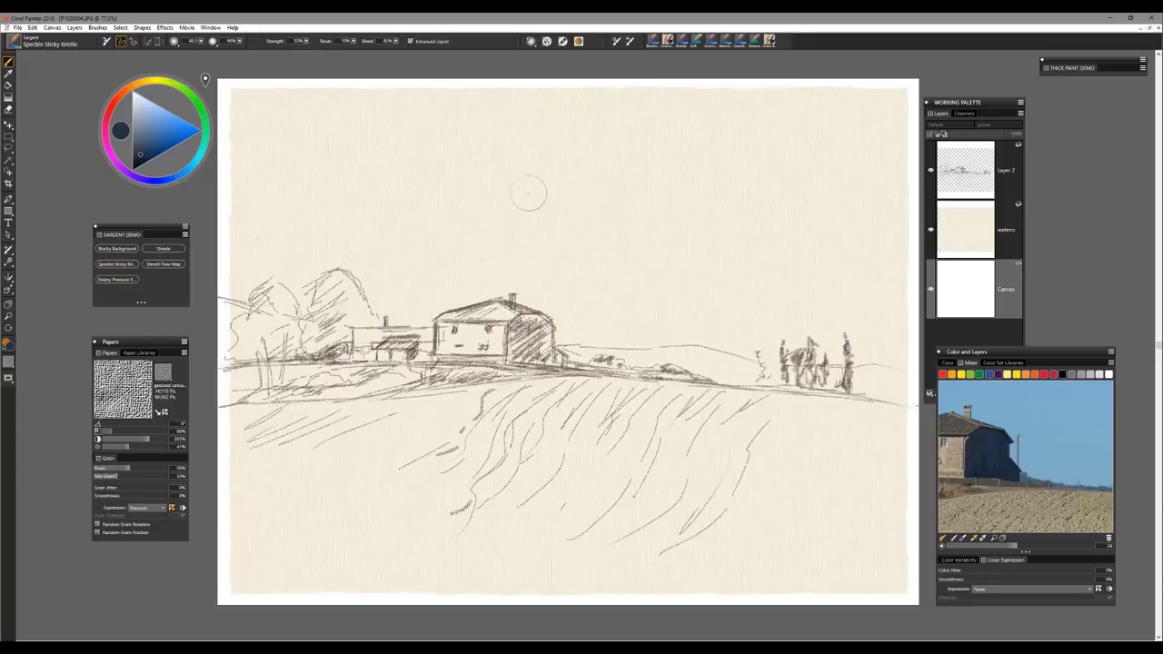
pyautogui.click(1065, 403)
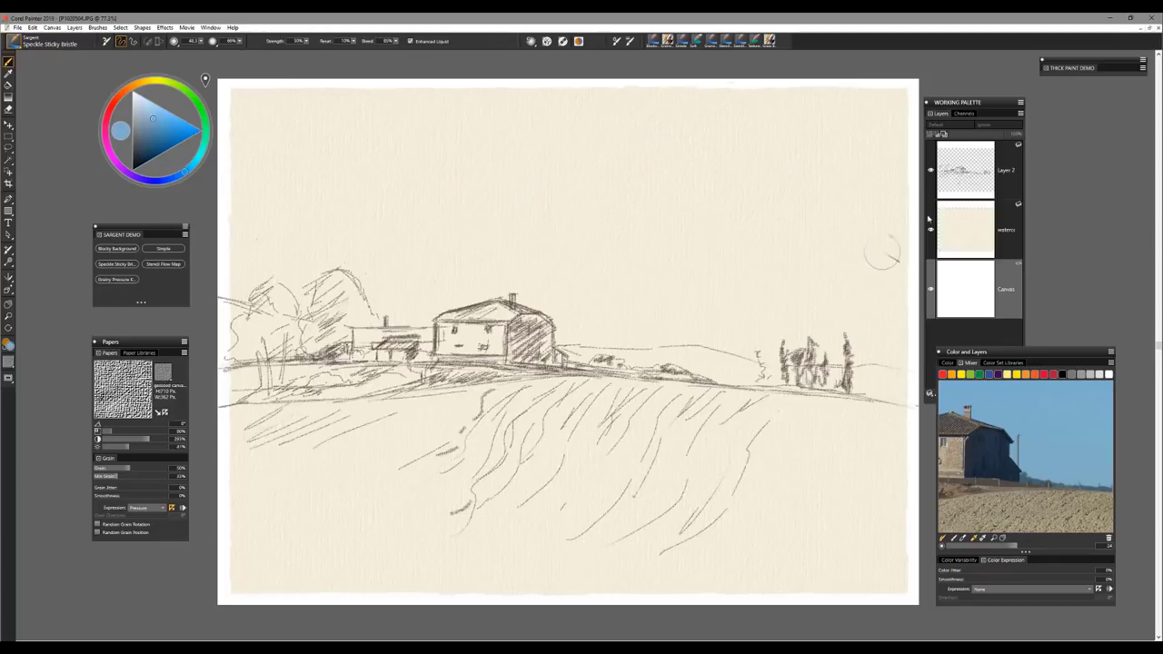
# Add a new layer directly above the cream paper-texture layer and lock the texture layer.
pyautogui.click(966, 226)
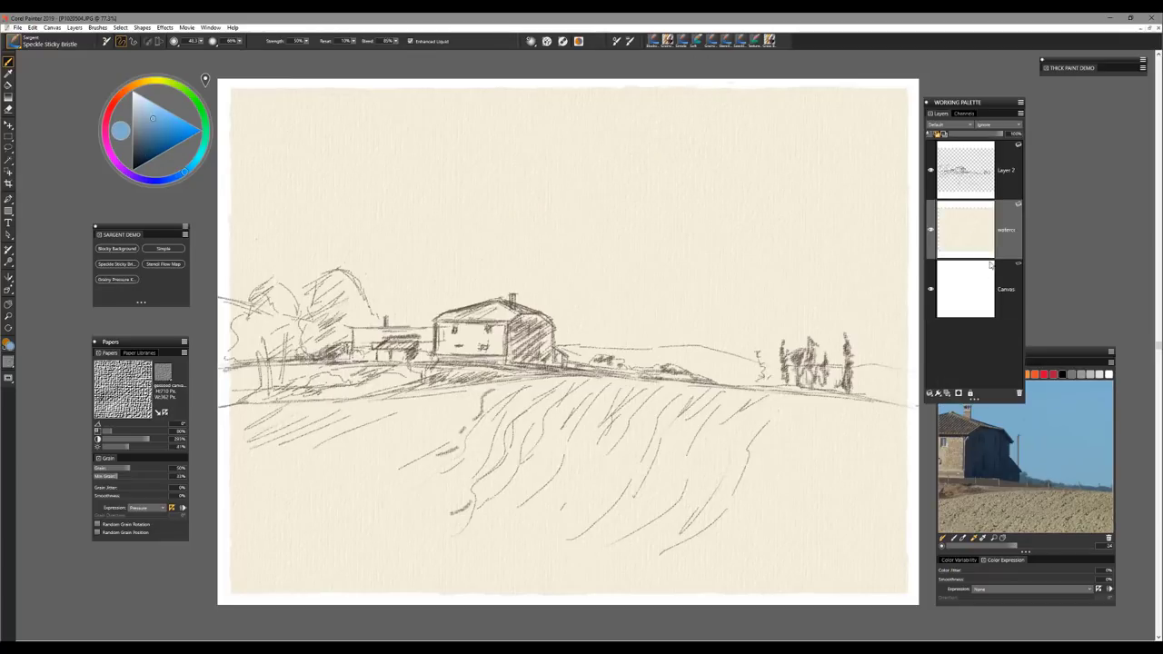
pyautogui.click(958, 393)
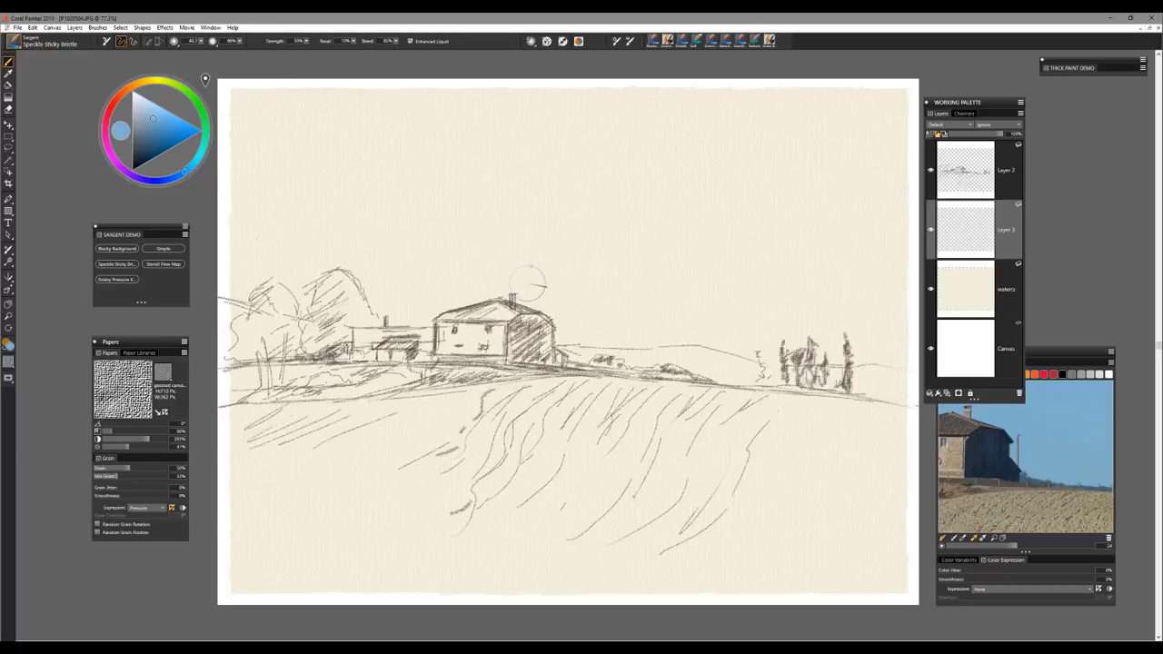
pyautogui.click(1018, 274)
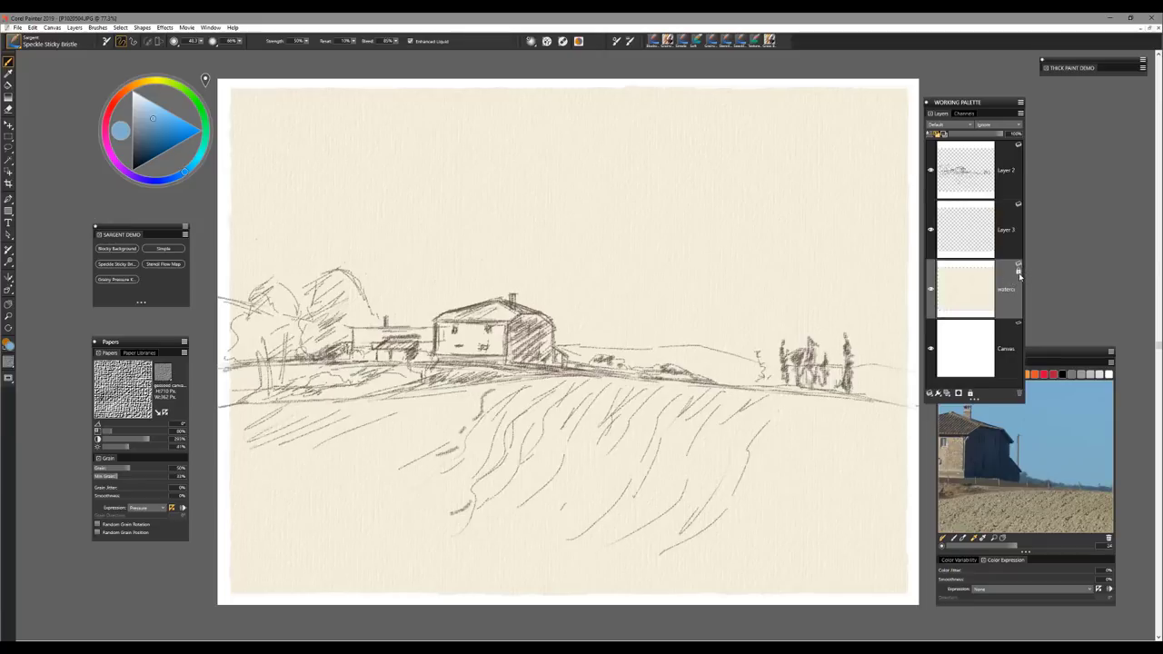
pyautogui.click(980, 231)
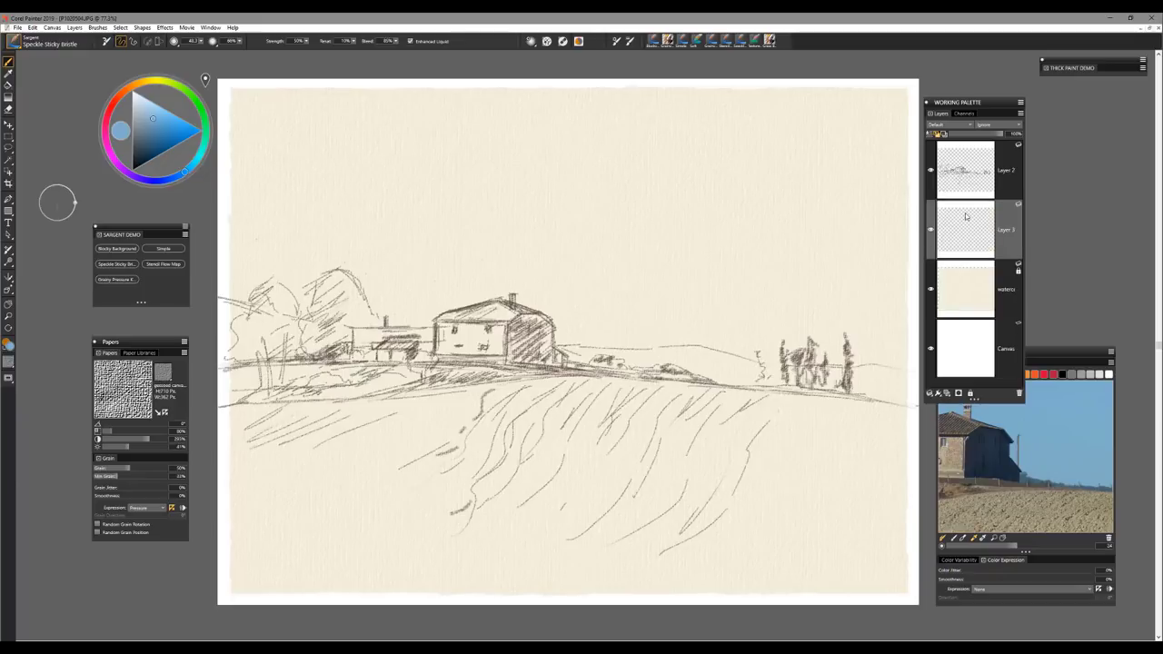
# Set the sketch layer (Layer 2) to Multiply, lock it, and make the empty Layer 3 active.
pyautogui.click(1008, 189)
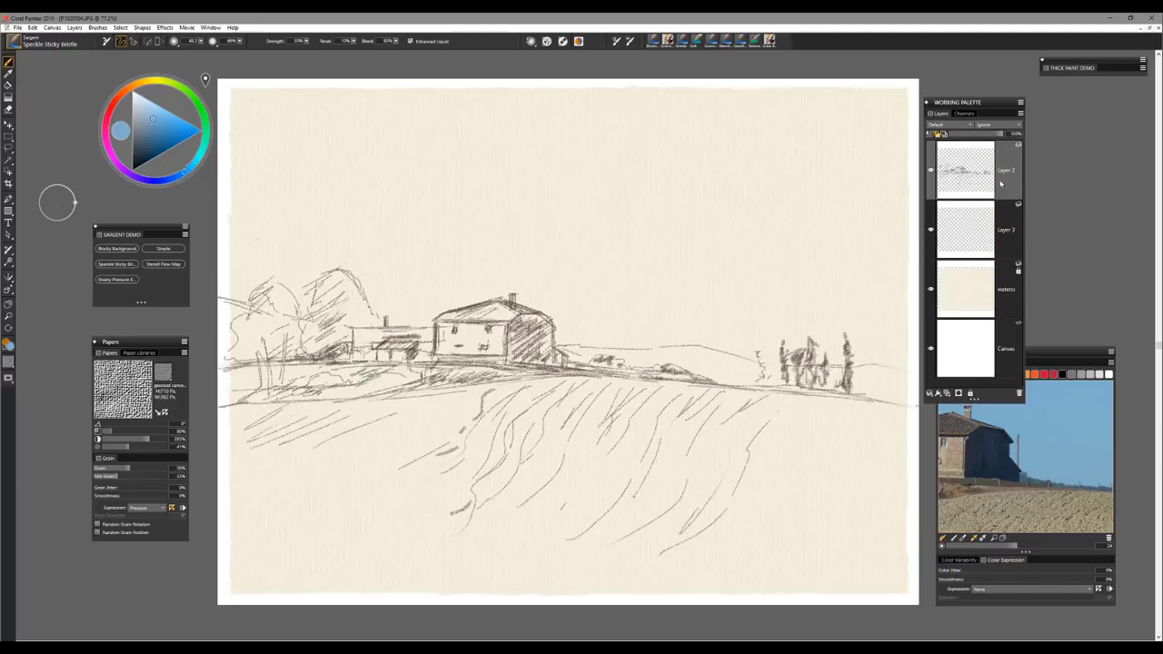
pyautogui.click(955, 124)
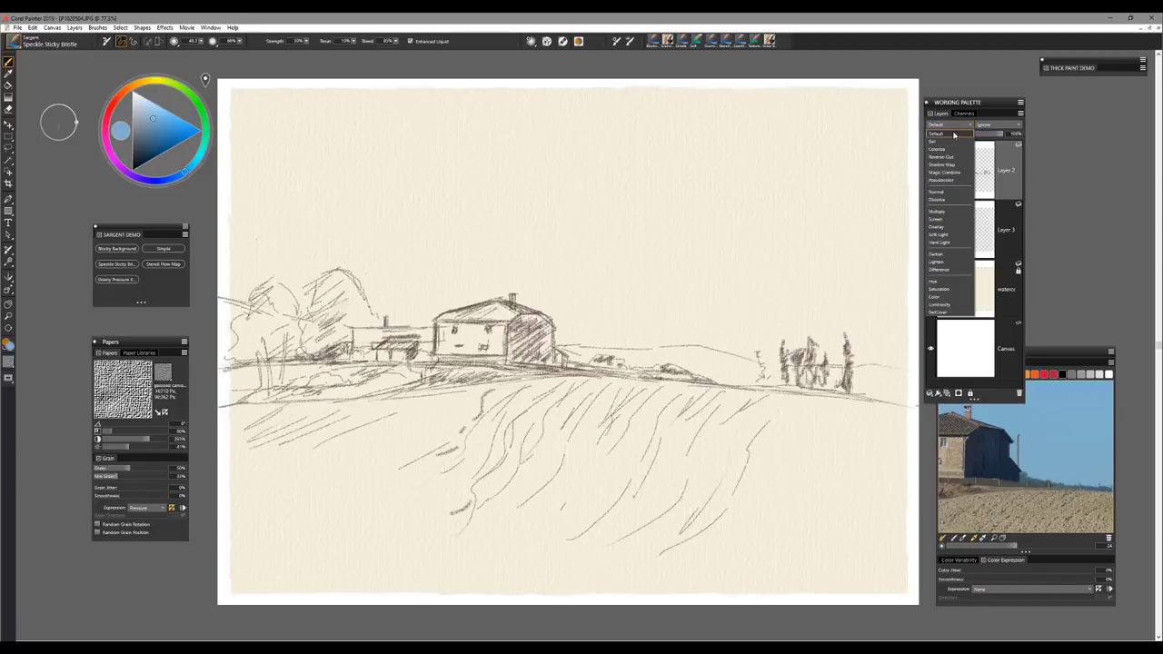
pyautogui.click(941, 213)
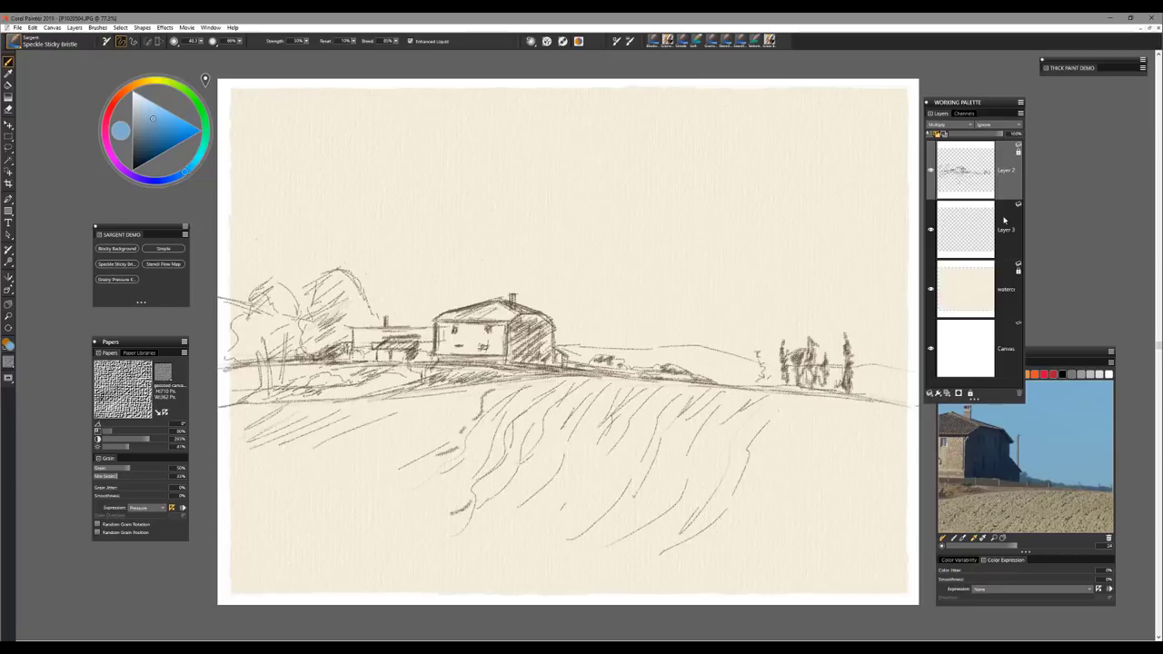
pyautogui.click(1011, 224)
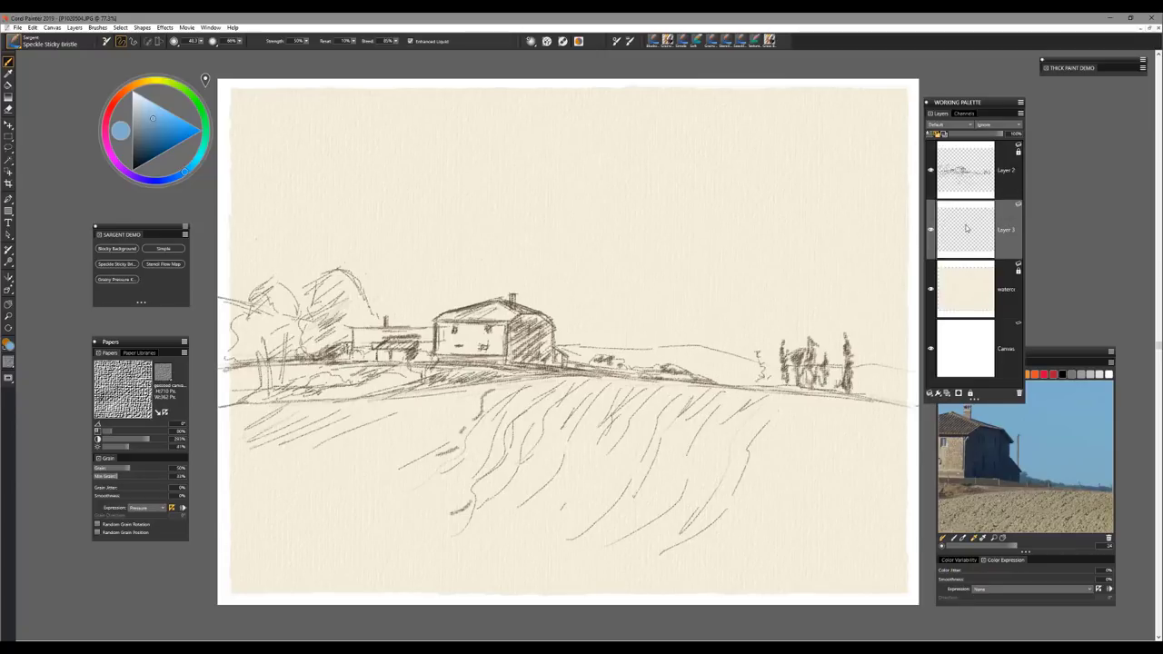
# Paint broad diagonal sky-blue strokes across both sides of the upper sky, leaving cream gaps as clouds.
pyautogui.moveTo(582, 136)
pyautogui.mouseDown()
pyautogui.moveTo(479, 195)
pyautogui.moveTo(582, 136)
pyautogui.moveTo(484, 202)
pyautogui.mouseUp()
pyautogui.moveTo(586, 140); pyautogui.dragTo(472, 211)
pyautogui.moveTo(543, 143); pyautogui.dragTo(427, 205)
pyautogui.moveTo(455, 148); pyautogui.dragTo(338, 218)
pyautogui.moveTo(389, 152); pyautogui.dragTo(311, 215)
pyautogui.moveTo(366, 138)
pyautogui.mouseDown()
pyautogui.moveTo(403, 130)
pyautogui.moveTo(457, 156)
pyautogui.moveTo(491, 147)
pyautogui.mouseUp()
pyautogui.moveTo(637, 174)
pyautogui.mouseDown()
pyautogui.moveTo(750, 171)
pyautogui.moveTo(743, 189)
pyautogui.moveTo(787, 135)
pyautogui.moveTo(751, 127)
pyautogui.moveTo(704, 164)
pyautogui.mouseUp()
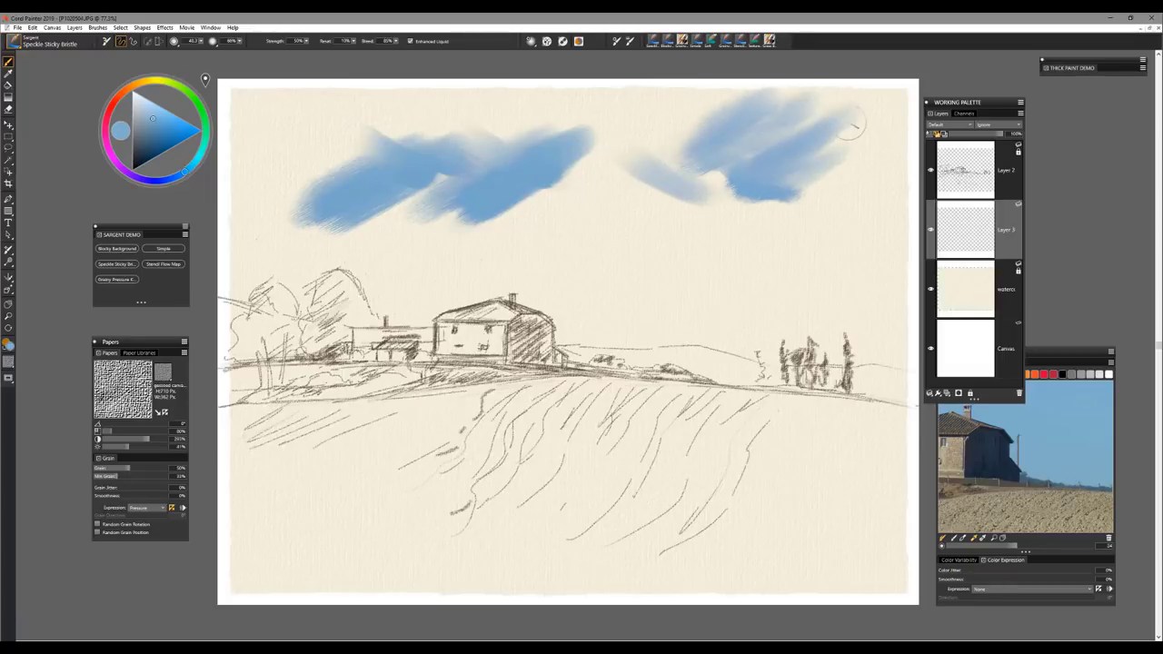
pyautogui.moveTo(846, 127); pyautogui.dragTo(840, 166)
pyautogui.moveTo(349, 124)
pyautogui.mouseDown()
pyautogui.moveTo(306, 125)
pyautogui.moveTo(273, 166)
pyautogui.mouseUp()
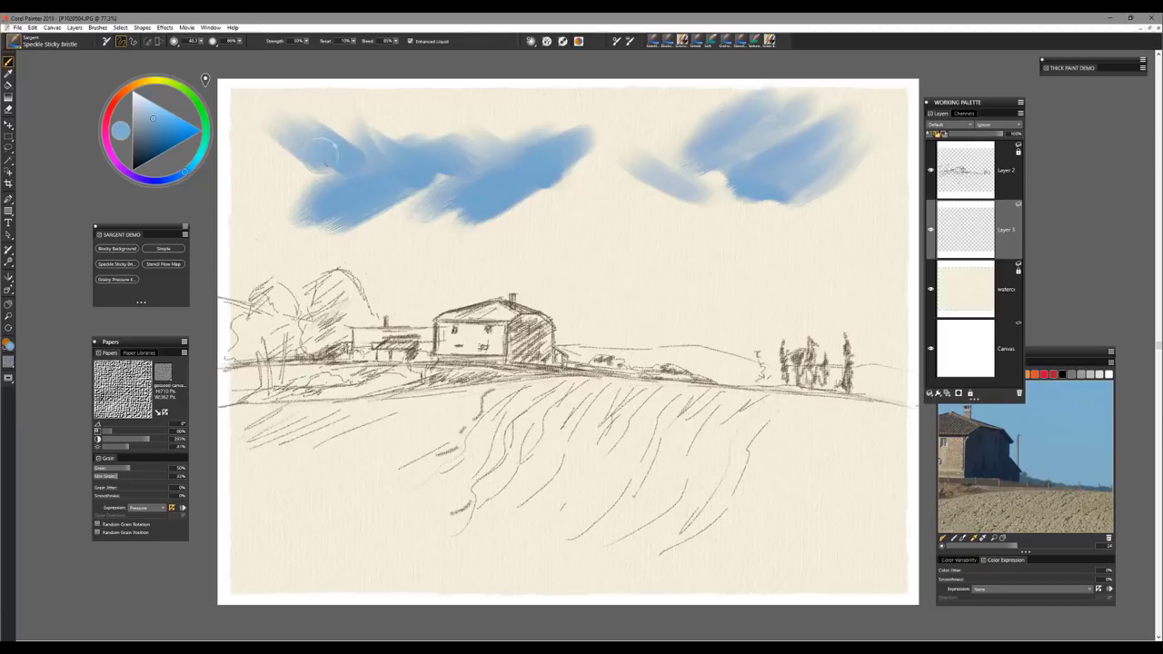
pyautogui.moveTo(389, 114); pyautogui.dragTo(289, 171)
pyautogui.moveTo(581, 154); pyautogui.dragTo(484, 216)
pyautogui.moveTo(506, 143); pyautogui.dragTo(431, 194)
pyautogui.moveTo(470, 121); pyautogui.dragTo(429, 140)
pyautogui.moveTo(764, 177); pyautogui.dragTo(677, 251)
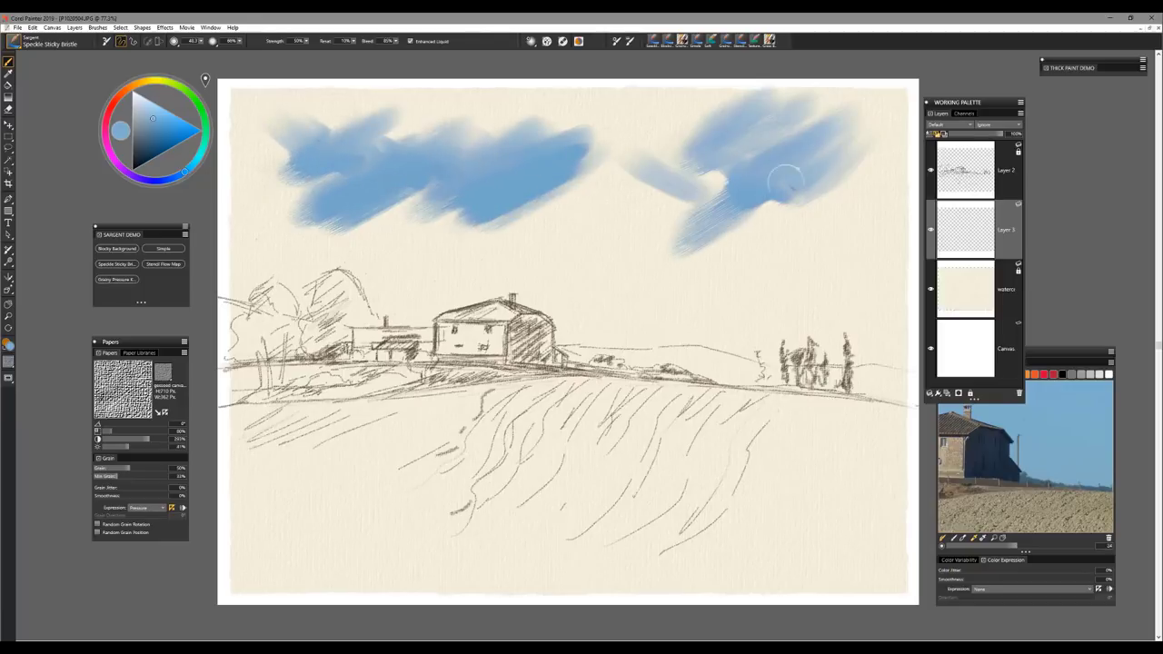
pyautogui.moveTo(798, 193); pyautogui.dragTo(728, 231)
pyautogui.moveTo(873, 168); pyautogui.dragTo(792, 227)
pyautogui.moveTo(881, 132); pyautogui.dragTo(764, 220)
pyautogui.moveTo(544, 148); pyautogui.dragTo(478, 193)
pyautogui.moveTo(400, 133); pyautogui.dragTo(310, 202)
pyautogui.moveTo(309, 146); pyautogui.dragTo(244, 184)
pyautogui.moveTo(337, 196); pyautogui.dragTo(283, 234)
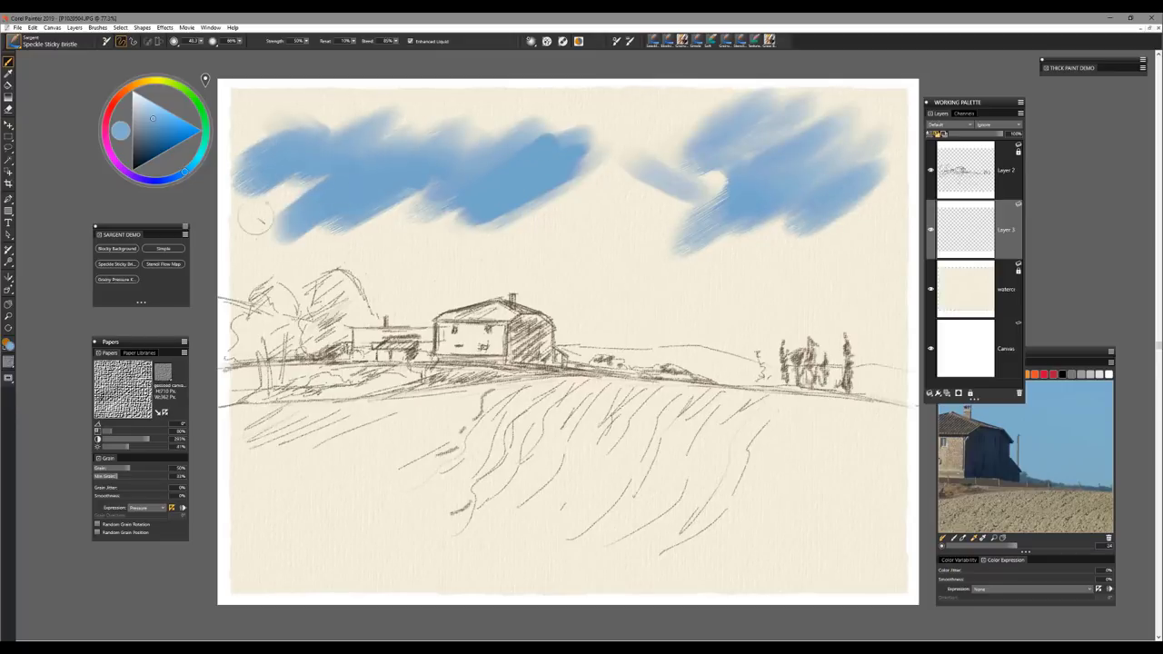
pyautogui.moveTo(440, 183); pyautogui.dragTo(368, 238)
pyautogui.moveTo(664, 185); pyautogui.dragTo(632, 214)
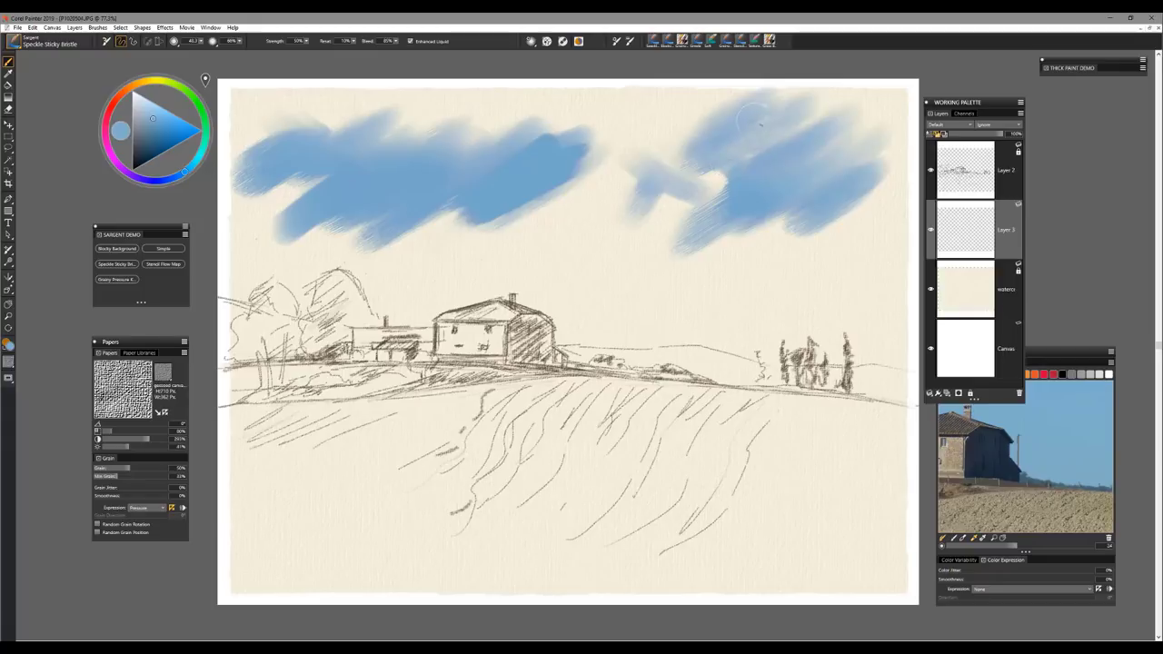
pyautogui.moveTo(738, 139); pyautogui.dragTo(677, 175)
# Extend the blue strokes down to the horizon behind the cypress trees and the trees beside the farmhouse.
pyautogui.moveTo(860, 118)
pyautogui.mouseDown()
pyautogui.moveTo(769, 174)
pyautogui.moveTo(812, 236)
pyautogui.moveTo(811, 309)
pyautogui.moveTo(864, 313)
pyautogui.moveTo(863, 341)
pyautogui.moveTo(844, 343)
pyautogui.moveTo(877, 350)
pyautogui.moveTo(809, 377)
pyautogui.moveTo(897, 346)
pyautogui.moveTo(850, 338)
pyautogui.moveTo(815, 314)
pyautogui.moveTo(704, 327)
pyautogui.moveTo(664, 368)
pyautogui.moveTo(636, 364)
pyautogui.mouseUp()
pyautogui.moveTo(396, 287)
pyautogui.mouseDown()
pyautogui.moveTo(273, 345)
pyautogui.moveTo(291, 300)
pyautogui.moveTo(235, 343)
pyautogui.moveTo(362, 341)
pyautogui.mouseUp()
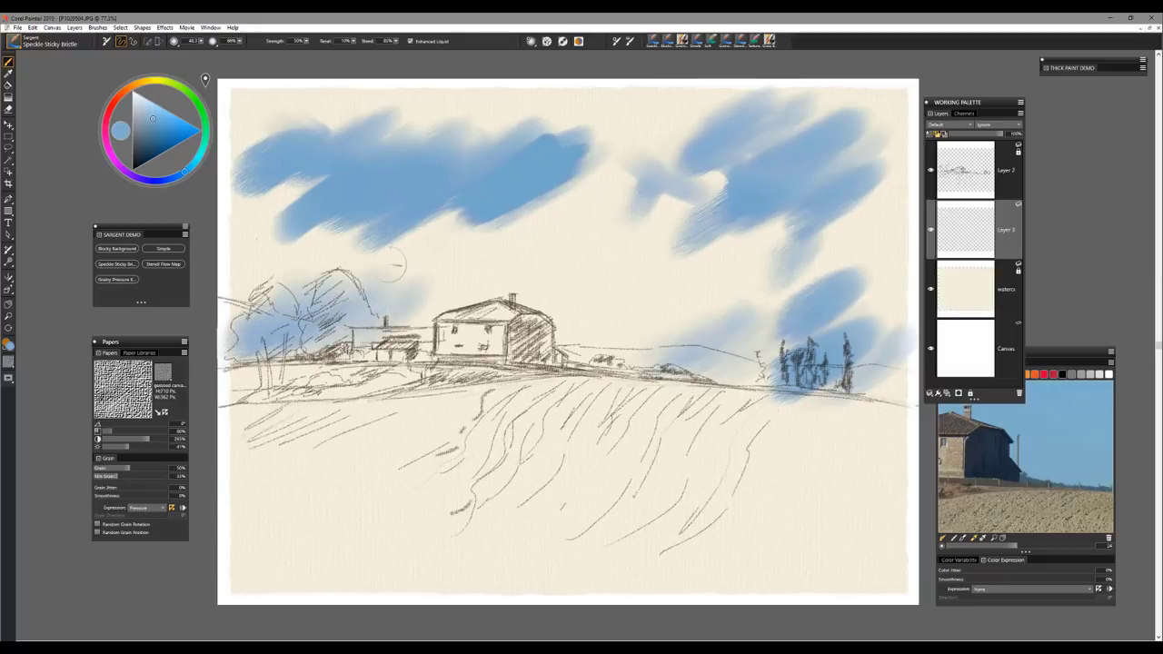
pyautogui.moveTo(320, 278); pyautogui.dragTo(234, 329)
pyautogui.moveTo(396, 240)
pyautogui.mouseDown()
pyautogui.moveTo(293, 298)
pyautogui.moveTo(251, 298)
pyautogui.mouseUp()
# Fill the sky's upper-left corner and its top edge with more diagonal blue strokes.
pyautogui.moveTo(259, 141)
pyautogui.mouseDown()
pyautogui.moveTo(281, 100)
pyautogui.moveTo(324, 108)
pyautogui.moveTo(350, 130)
pyautogui.moveTo(329, 98)
pyautogui.moveTo(408, 114)
pyautogui.moveTo(331, 73)
pyautogui.moveTo(343, 120)
pyautogui.moveTo(270, 74)
pyautogui.moveTo(305, 111)
pyautogui.moveTo(245, 78)
pyautogui.moveTo(330, 101)
pyautogui.moveTo(237, 90)
pyautogui.mouseUp()
pyautogui.moveTo(363, 86)
pyautogui.mouseDown()
pyautogui.moveTo(400, 100)
pyautogui.moveTo(331, 131)
pyautogui.mouseUp()
pyautogui.moveTo(470, 94)
pyautogui.mouseDown()
pyautogui.moveTo(420, 120)
pyautogui.moveTo(376, 121)
pyautogui.mouseUp()
pyautogui.moveTo(459, 95); pyautogui.dragTo(391, 138)
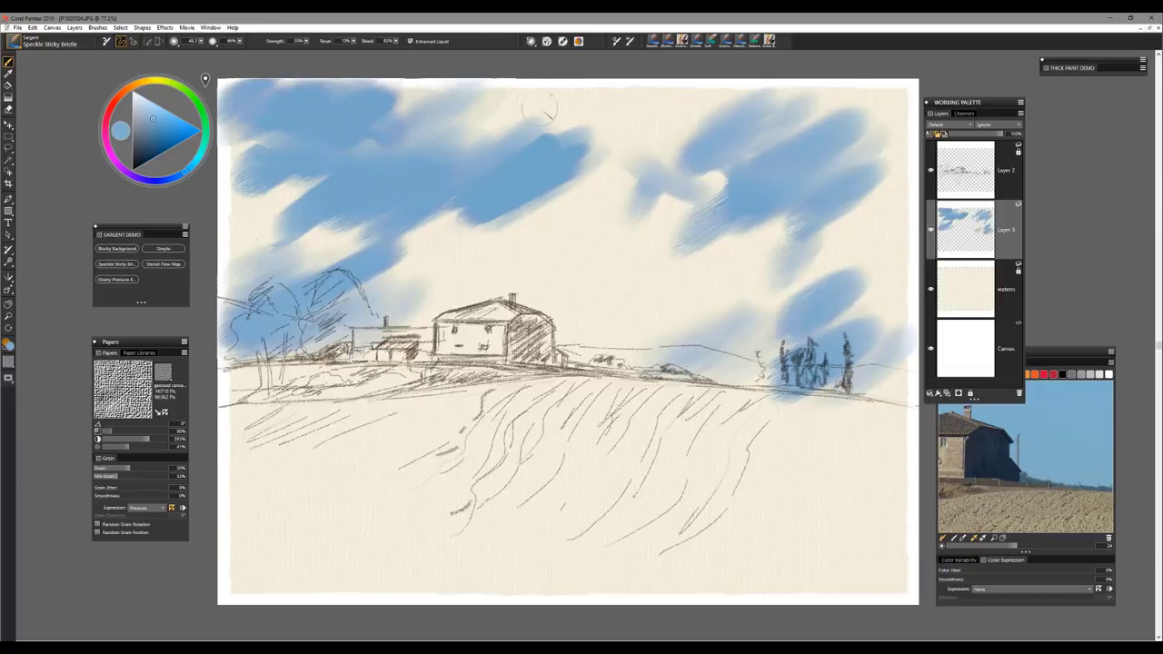
pyautogui.moveTo(544, 113); pyautogui.dragTo(473, 150)
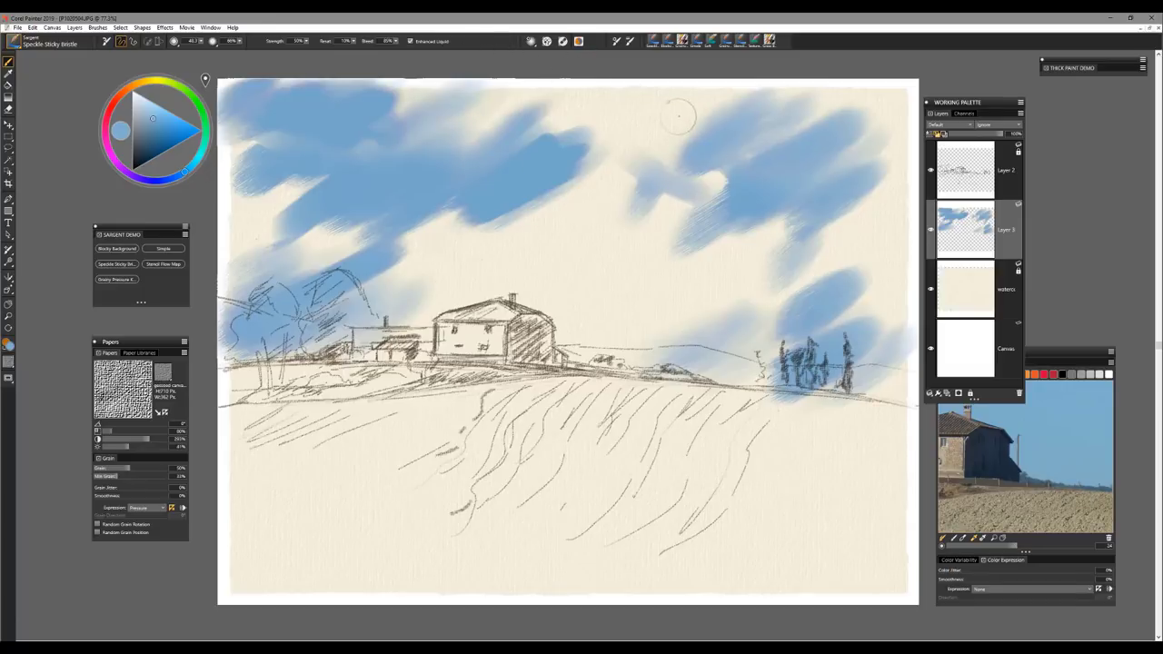
# Review the brush's General Brush Controls and fill the remaining gaps along the top of the sky with blue.
pyautogui.click(633, 44)
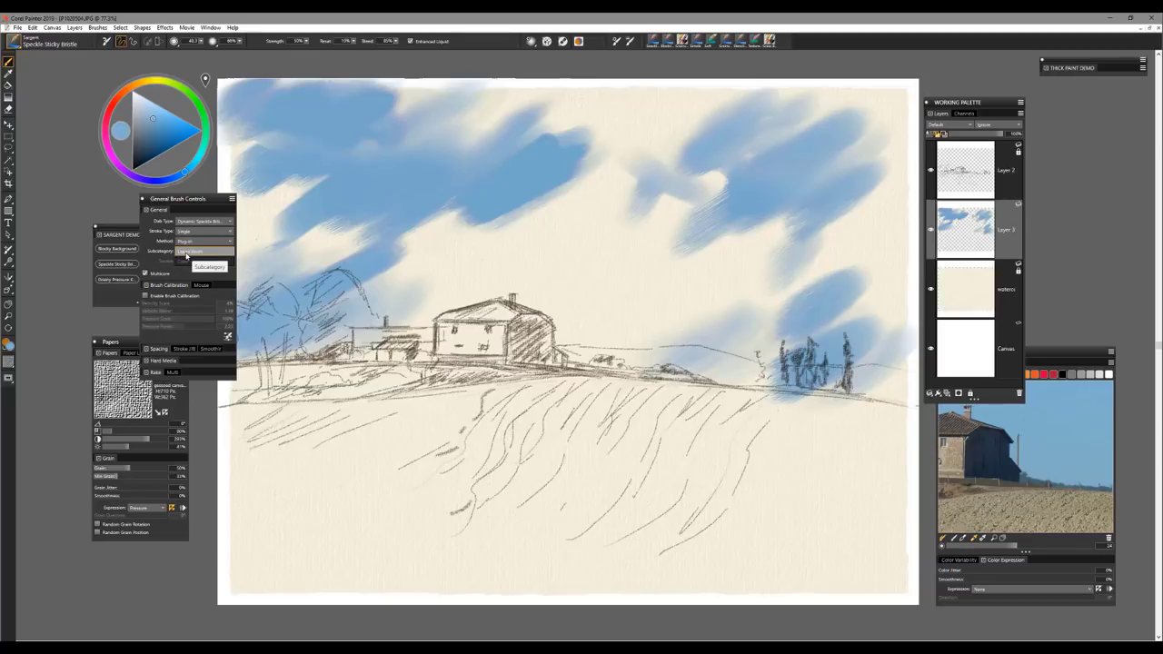
pyautogui.click(144, 200)
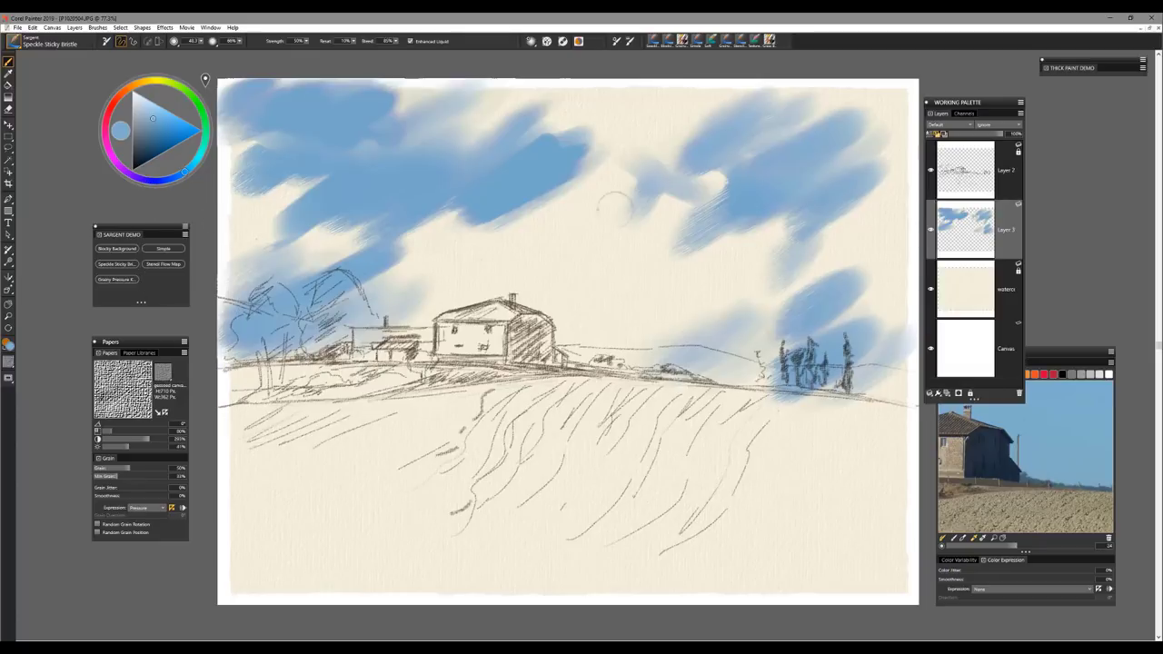
pyautogui.moveTo(602, 154)
pyautogui.mouseDown()
pyautogui.moveTo(620, 127)
pyautogui.moveTo(566, 145)
pyautogui.moveTo(608, 107)
pyautogui.moveTo(612, 84)
pyautogui.moveTo(527, 122)
pyautogui.moveTo(534, 91)
pyautogui.mouseUp()
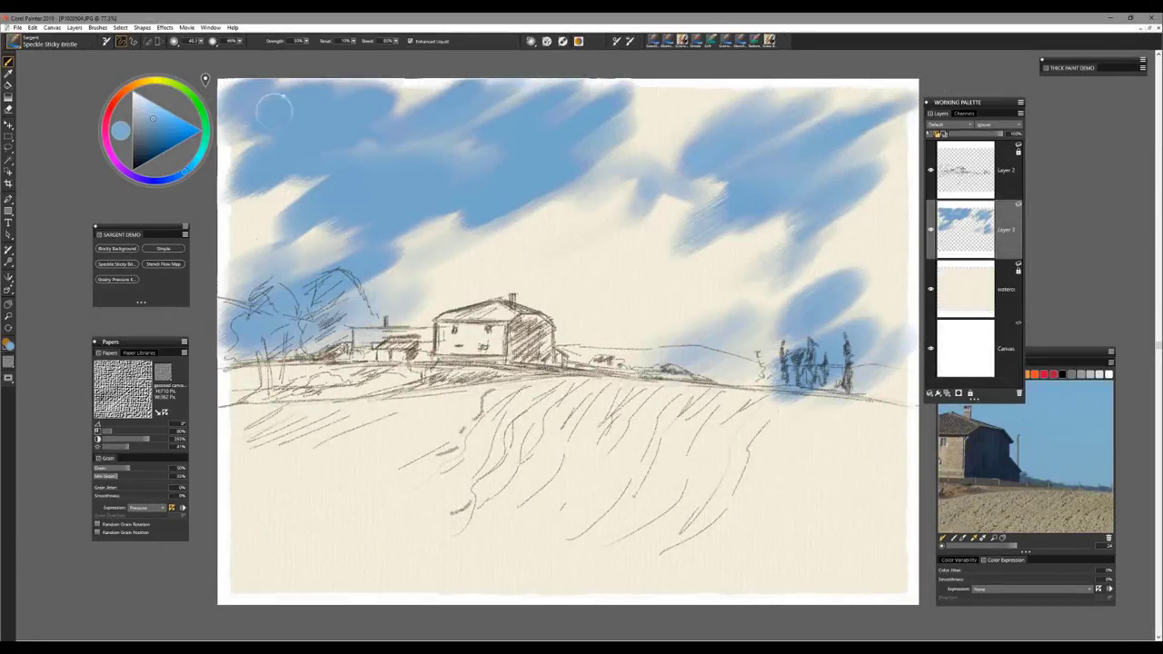
pyautogui.moveTo(274, 112); pyautogui.dragTo(231, 162)
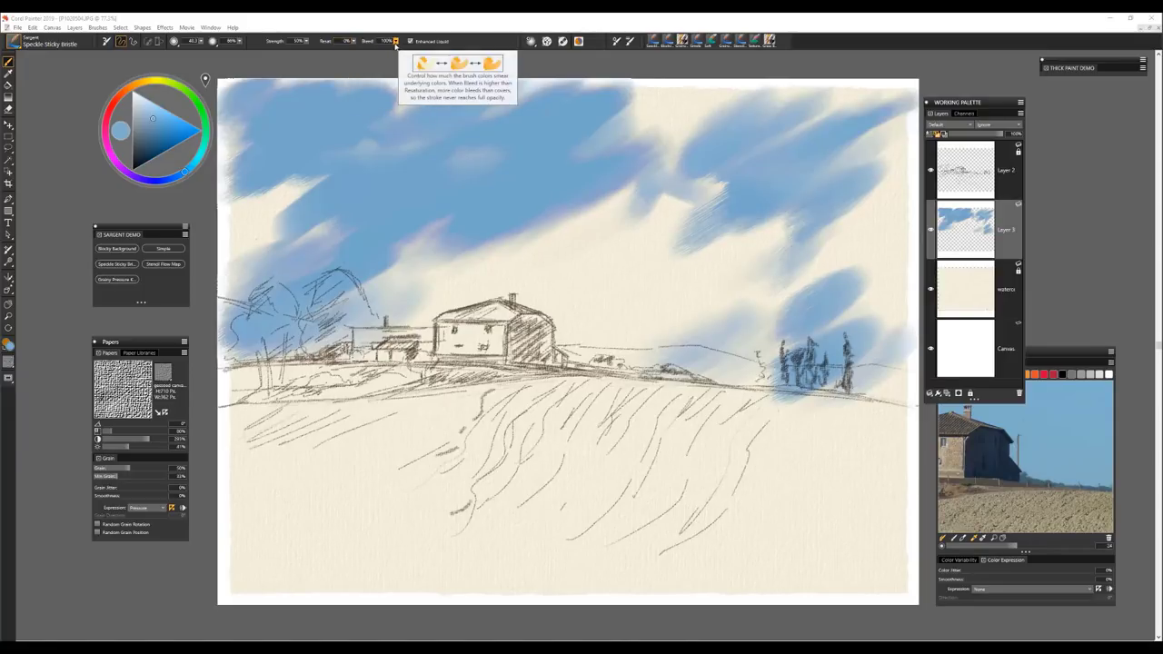
# Work more soft diagonal blue strokes across the sky's cream gaps and along both of its side edges.
pyautogui.moveTo(636, 205)
pyautogui.mouseDown()
pyautogui.moveTo(559, 240)
pyautogui.moveTo(577, 204)
pyautogui.moveTo(482, 250)
pyautogui.moveTo(501, 212)
pyautogui.moveTo(386, 268)
pyautogui.mouseUp()
pyautogui.moveTo(254, 235)
pyautogui.mouseDown()
pyautogui.moveTo(298, 198)
pyautogui.moveTo(228, 227)
pyautogui.mouseUp()
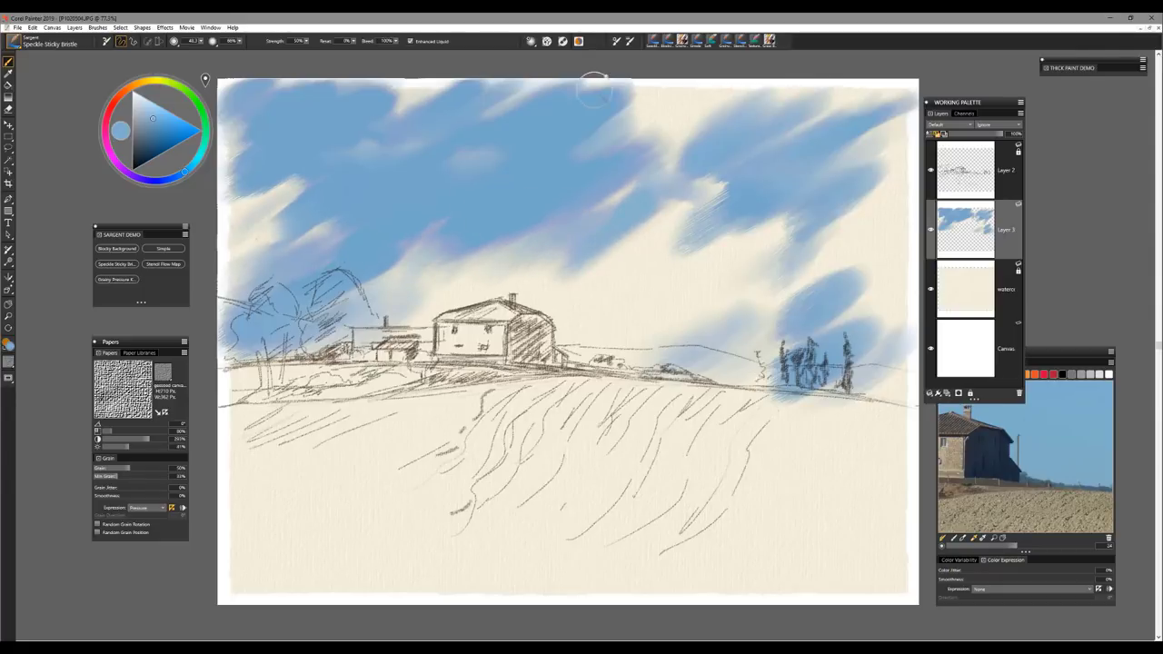
pyautogui.moveTo(557, 153)
pyautogui.mouseDown()
pyautogui.moveTo(625, 128)
pyautogui.moveTo(683, 134)
pyautogui.moveTo(860, 82)
pyautogui.moveTo(886, 122)
pyautogui.mouseUp()
pyautogui.moveTo(780, 300)
pyautogui.mouseDown()
pyautogui.moveTo(857, 253)
pyautogui.moveTo(902, 245)
pyautogui.mouseUp()
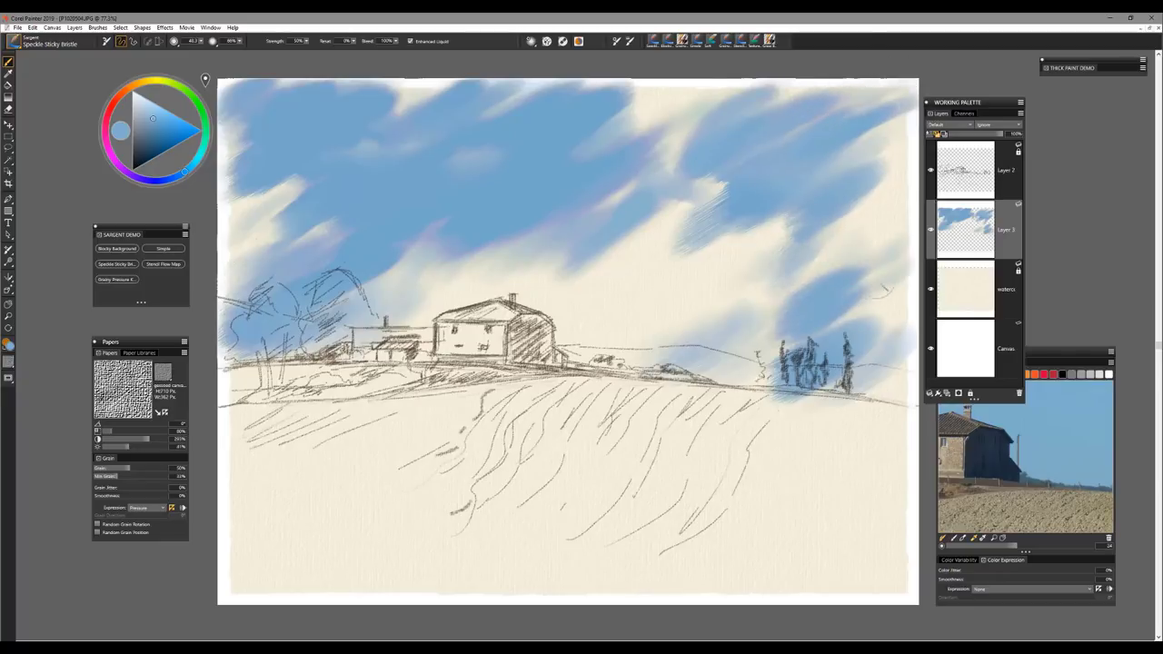
pyautogui.moveTo(832, 320); pyautogui.dragTo(911, 273)
pyautogui.moveTo(592, 246)
pyautogui.mouseDown()
pyautogui.moveTo(537, 268)
pyautogui.moveTo(464, 273)
pyautogui.moveTo(409, 259)
pyautogui.moveTo(385, 219)
pyautogui.moveTo(263, 241)
pyautogui.moveTo(280, 176)
pyautogui.moveTo(268, 159)
pyautogui.mouseUp()
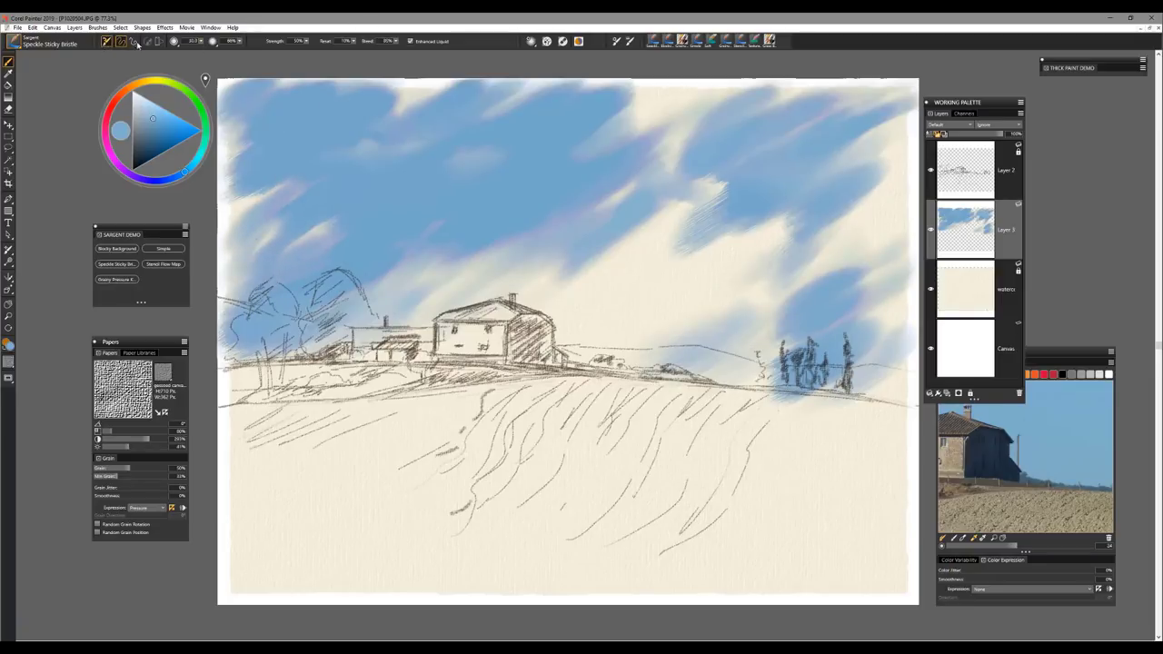
# Fill the small cream gaps along the sky's top edge with finer blue strokes.
pyautogui.moveTo(652, 121)
pyautogui.mouseDown()
pyautogui.moveTo(627, 109)
pyautogui.moveTo(654, 82)
pyautogui.moveTo(636, 84)
pyautogui.moveTo(558, 150)
pyautogui.mouseUp()
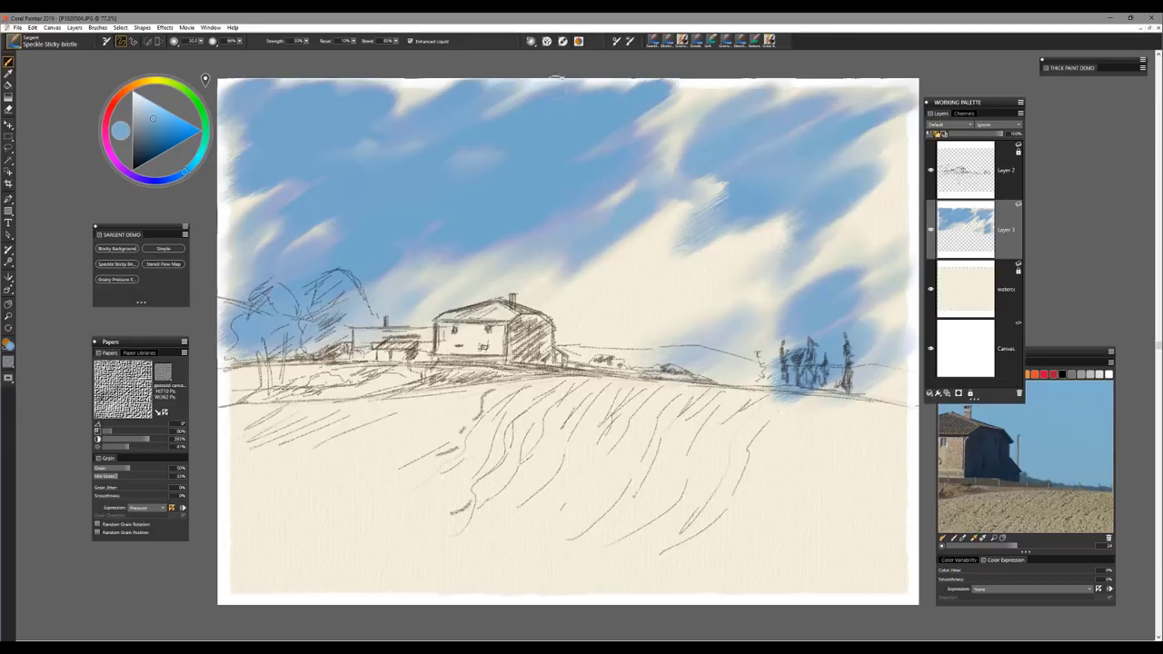
pyautogui.moveTo(438, 83); pyautogui.dragTo(418, 102)
pyautogui.moveTo(855, 75)
pyautogui.mouseDown()
pyautogui.moveTo(868, 97)
pyautogui.moveTo(925, 91)
pyautogui.moveTo(868, 80)
pyautogui.mouseUp()
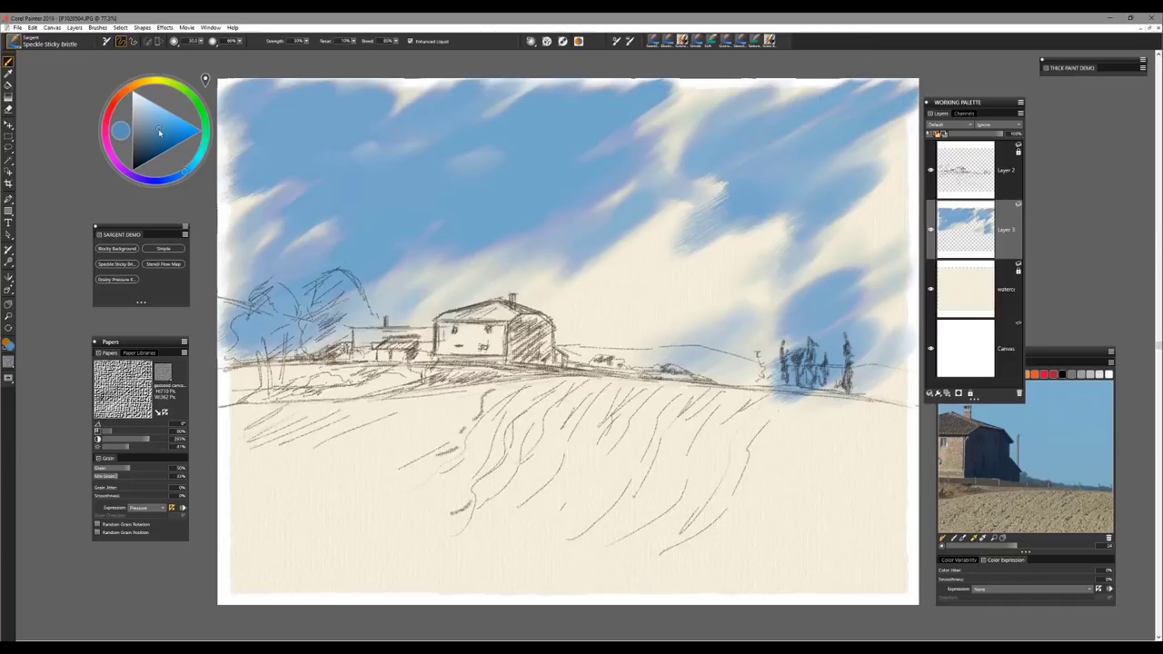
# Paint short diagonal strokes of a darker blue along the whole top edge of the sky.
pyautogui.moveTo(909, 86)
pyautogui.mouseDown()
pyautogui.moveTo(880, 83)
pyautogui.moveTo(887, 66)
pyautogui.moveTo(850, 75)
pyautogui.moveTo(821, 63)
pyautogui.moveTo(752, 110)
pyautogui.moveTo(838, 93)
pyautogui.moveTo(861, 106)
pyautogui.moveTo(929, 76)
pyautogui.mouseUp()
pyautogui.moveTo(805, 63)
pyautogui.mouseDown()
pyautogui.moveTo(718, 102)
pyautogui.moveTo(672, 91)
pyautogui.mouseUp()
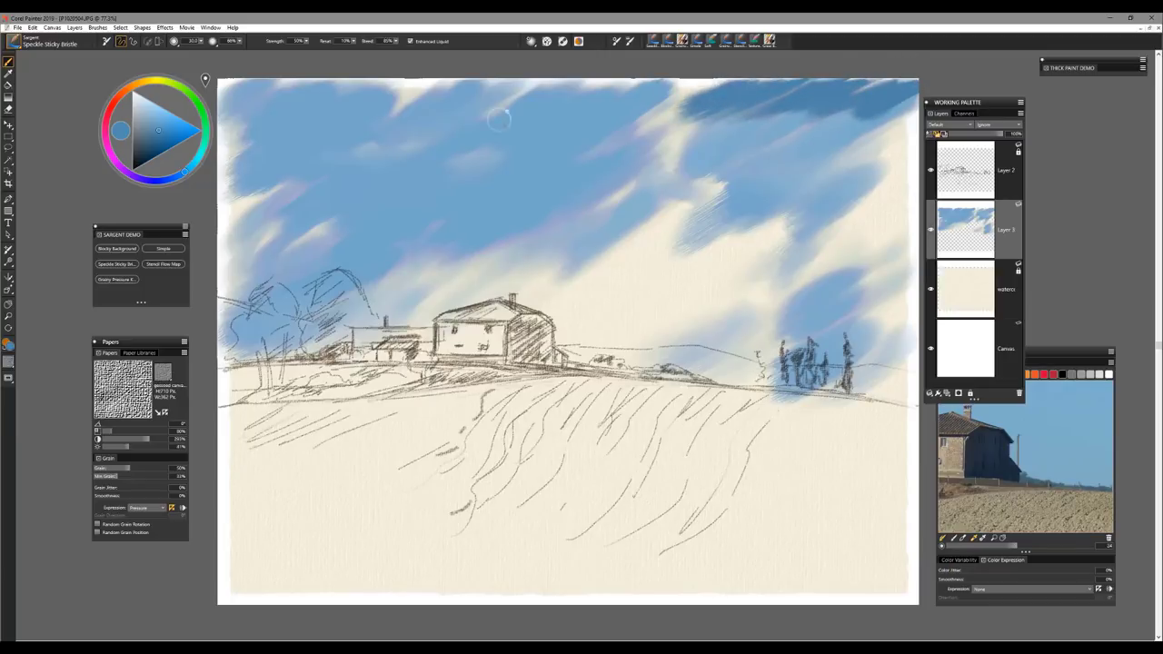
pyautogui.moveTo(344, 84)
pyautogui.mouseDown()
pyautogui.moveTo(255, 113)
pyautogui.moveTo(226, 83)
pyautogui.mouseUp()
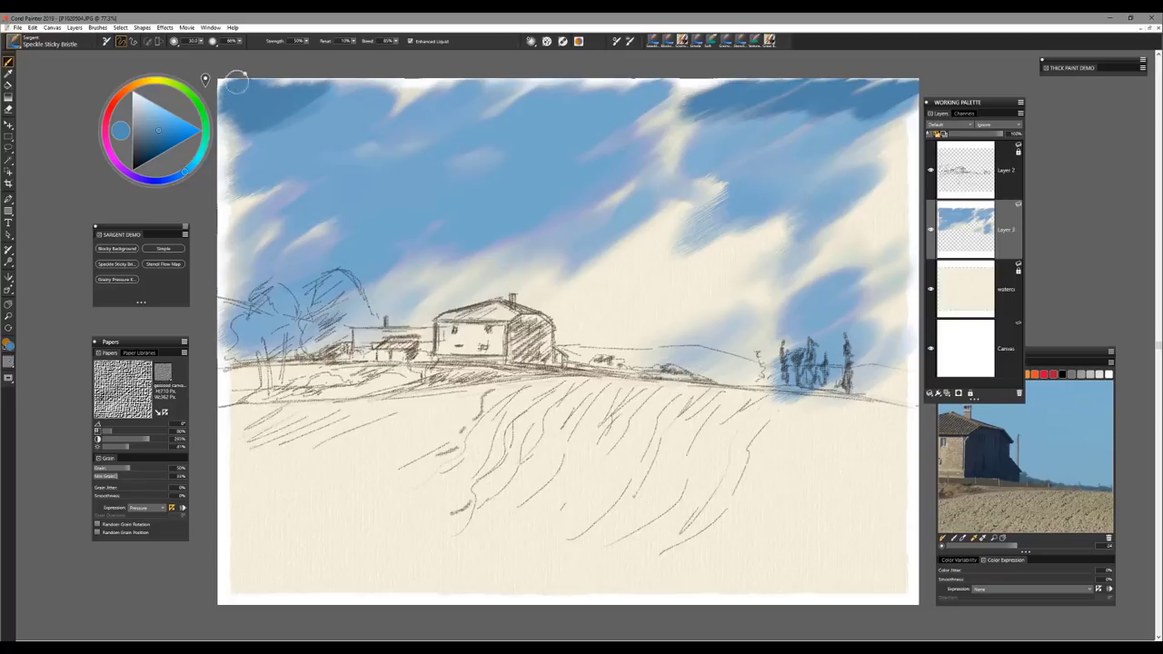
pyautogui.moveTo(346, 110)
pyautogui.mouseDown()
pyautogui.moveTo(495, 80)
pyautogui.moveTo(337, 89)
pyautogui.moveTo(223, 137)
pyautogui.moveTo(400, 102)
pyautogui.moveTo(473, 108)
pyautogui.mouseUp()
pyautogui.moveTo(609, 76)
pyautogui.mouseDown()
pyautogui.moveTo(634, 91)
pyautogui.moveTo(778, 85)
pyautogui.moveTo(879, 100)
pyautogui.moveTo(883, 113)
pyautogui.moveTo(822, 90)
pyautogui.mouseUp()
pyautogui.moveTo(647, 88); pyautogui.dragTo(582, 100)
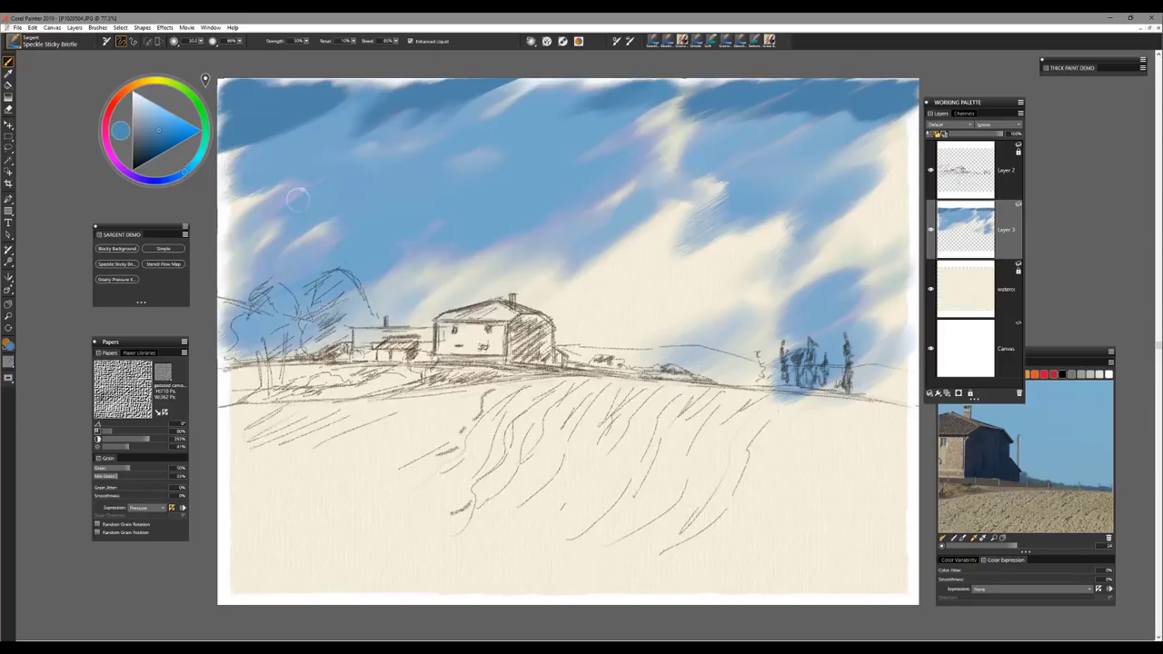
# Switch to the Blocky Background brush, enable Apply Dab Stencil with Paper as source, and test it on the upper sky.
pyautogui.click(117, 252)
pyautogui.click(118, 253)
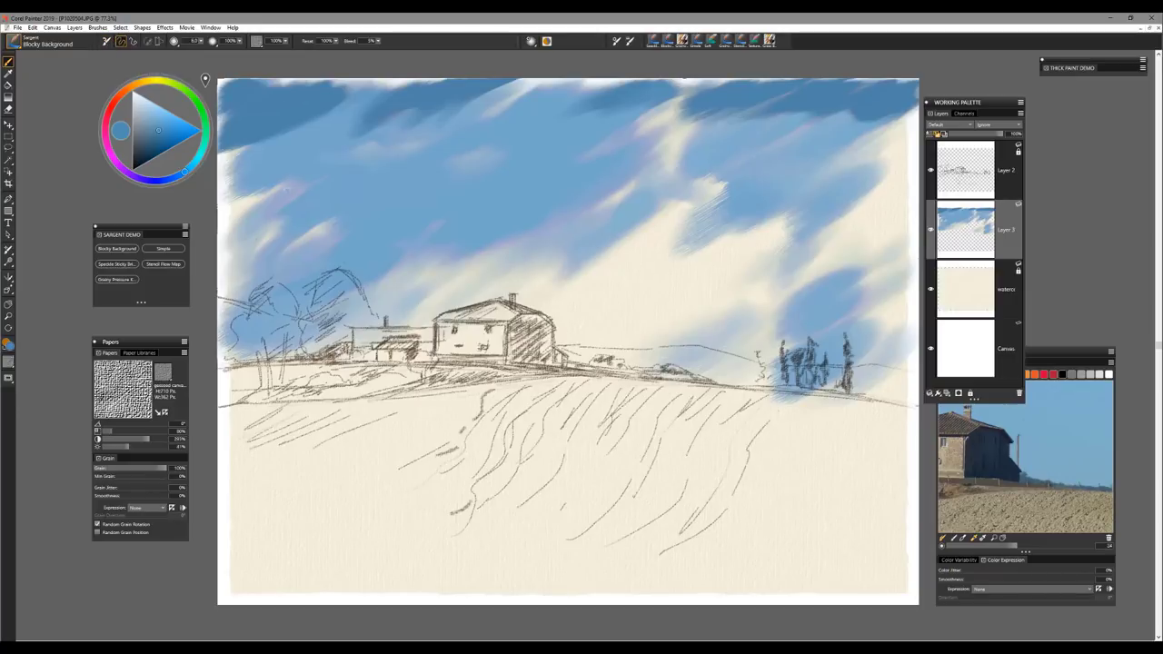
pyautogui.moveTo(360, 200)
pyautogui.mouseDown()
pyautogui.moveTo(394, 200)
pyautogui.moveTo(395, 186)
pyautogui.mouseUp()
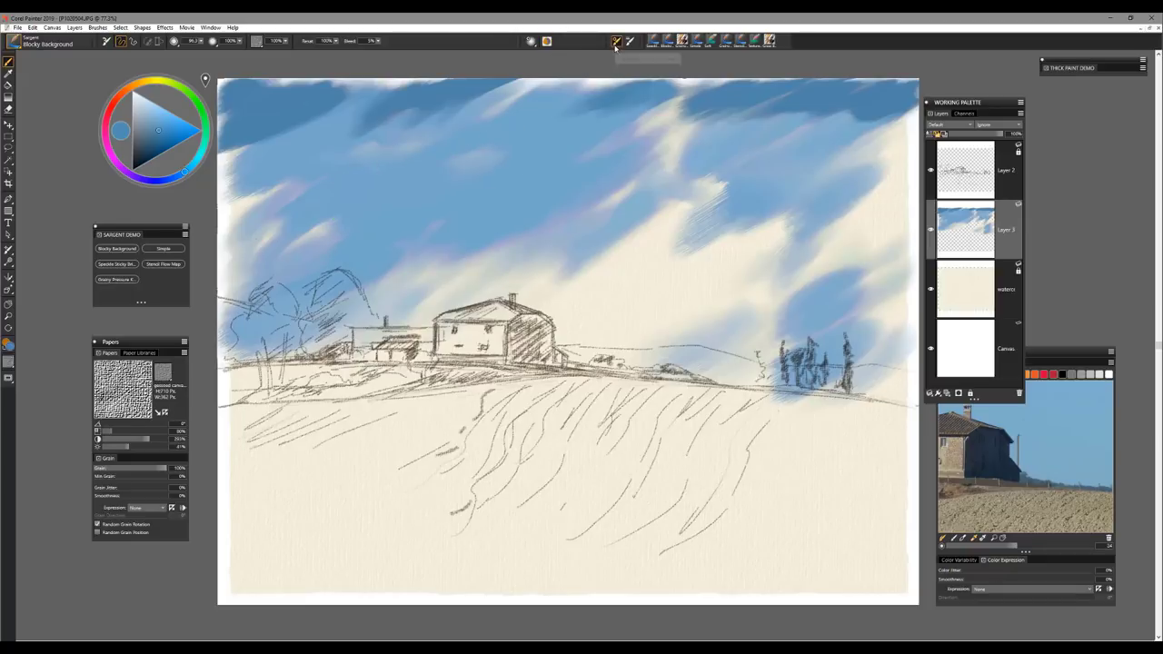
pyautogui.click(532, 42)
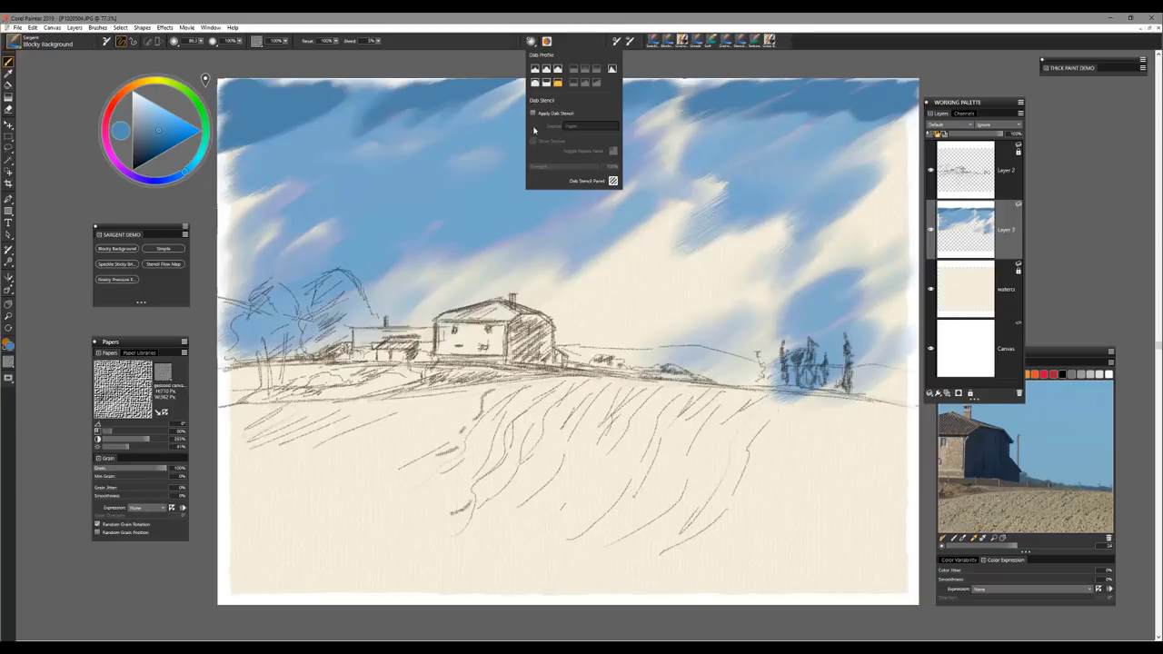
pyautogui.click(533, 114)
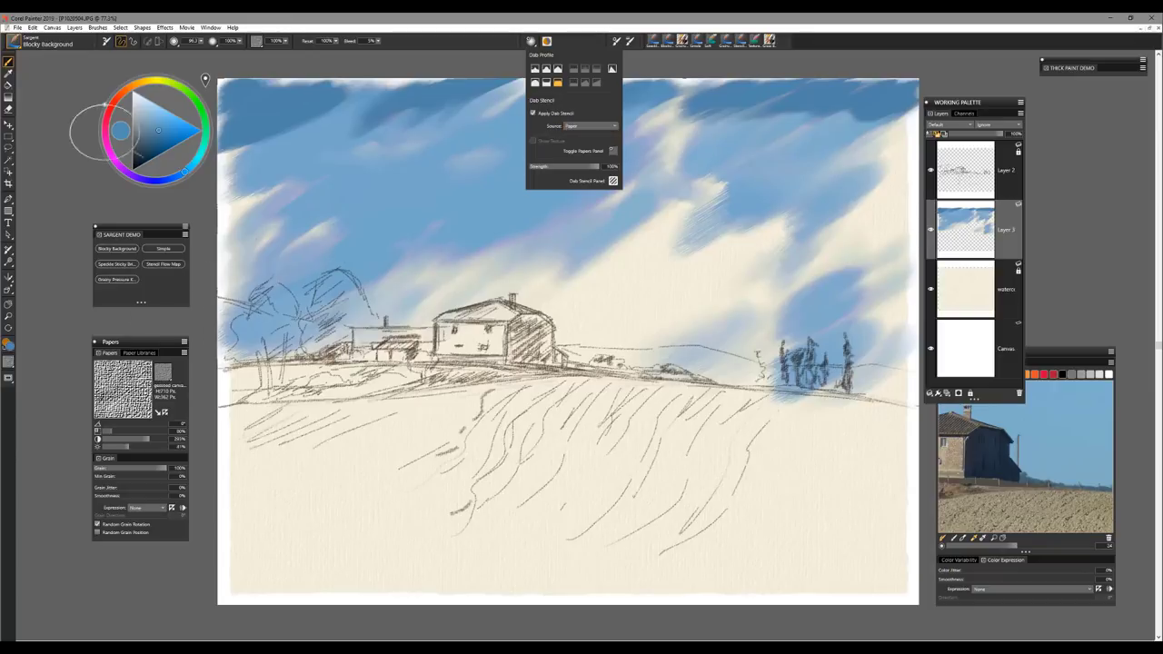
pyautogui.click(159, 342)
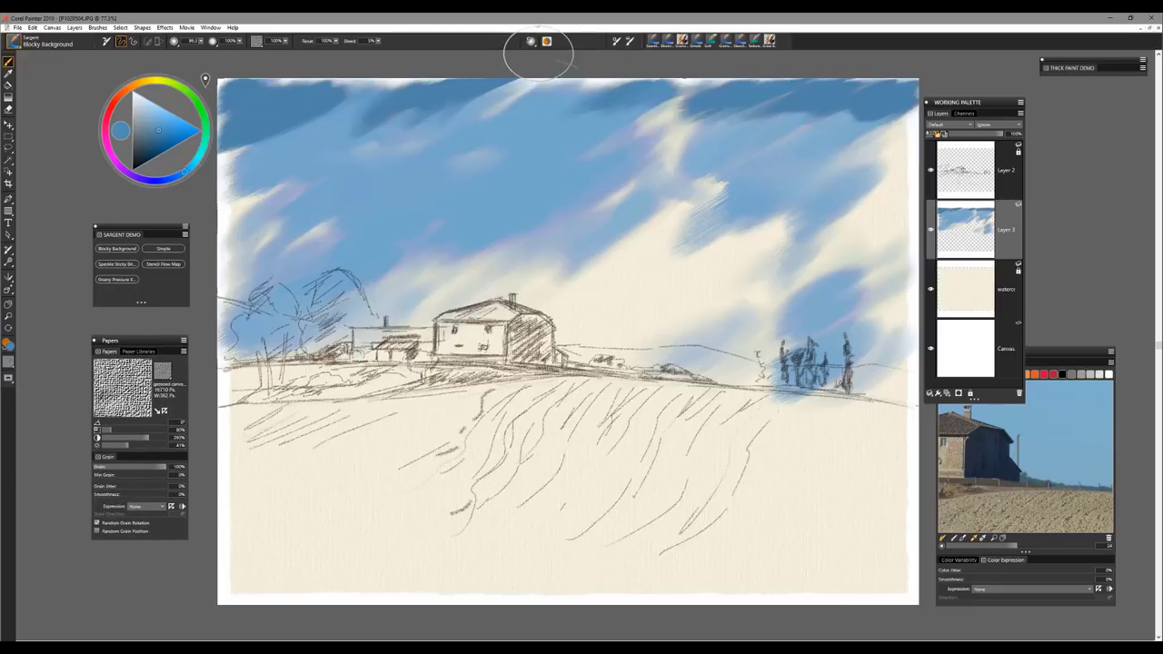
pyautogui.click(532, 41)
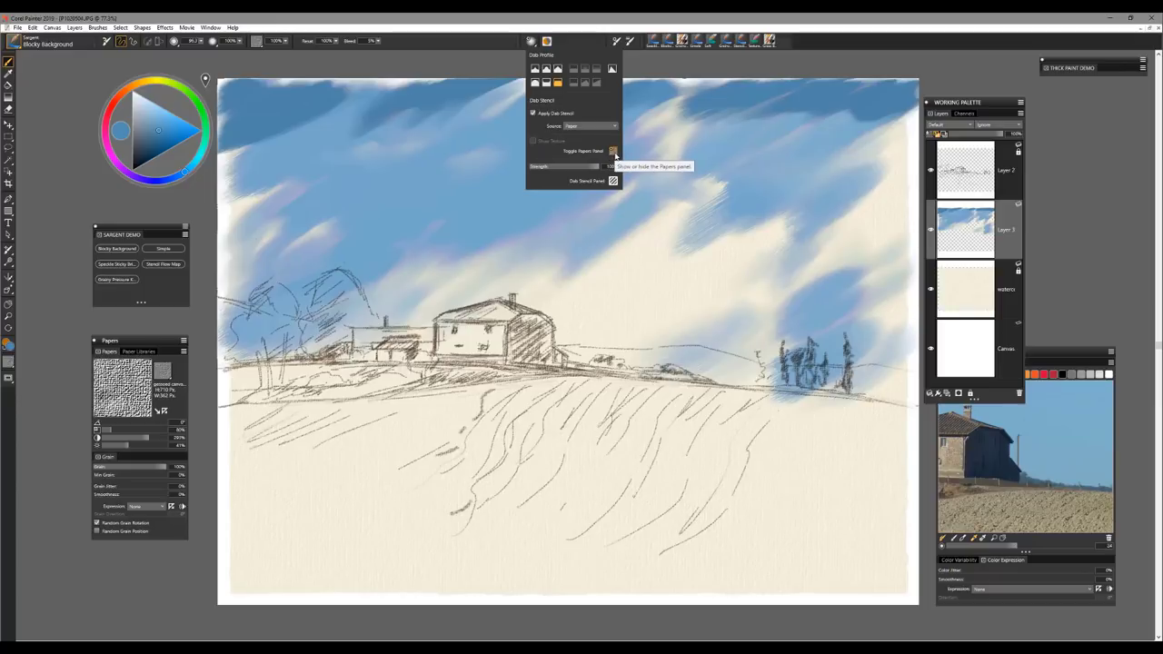
pyautogui.click(677, 76)
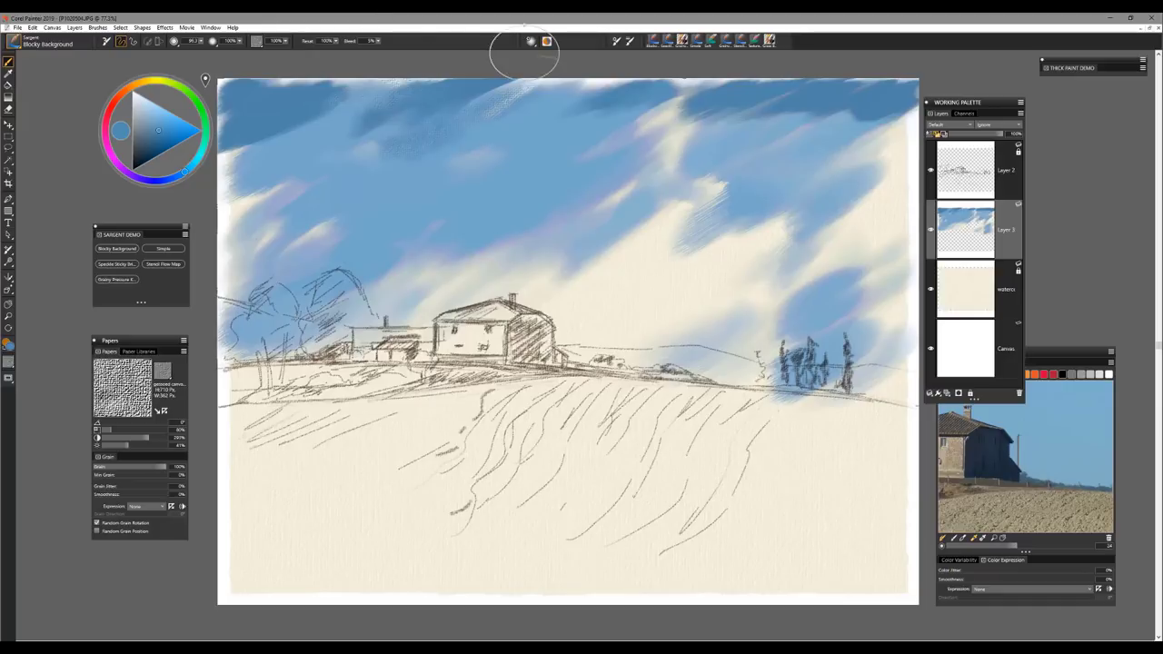
# Select the first texture in the paper library, toggle the brush's Apply Dab Stencil option, and dab the central cloud.
pyautogui.click(532, 42)
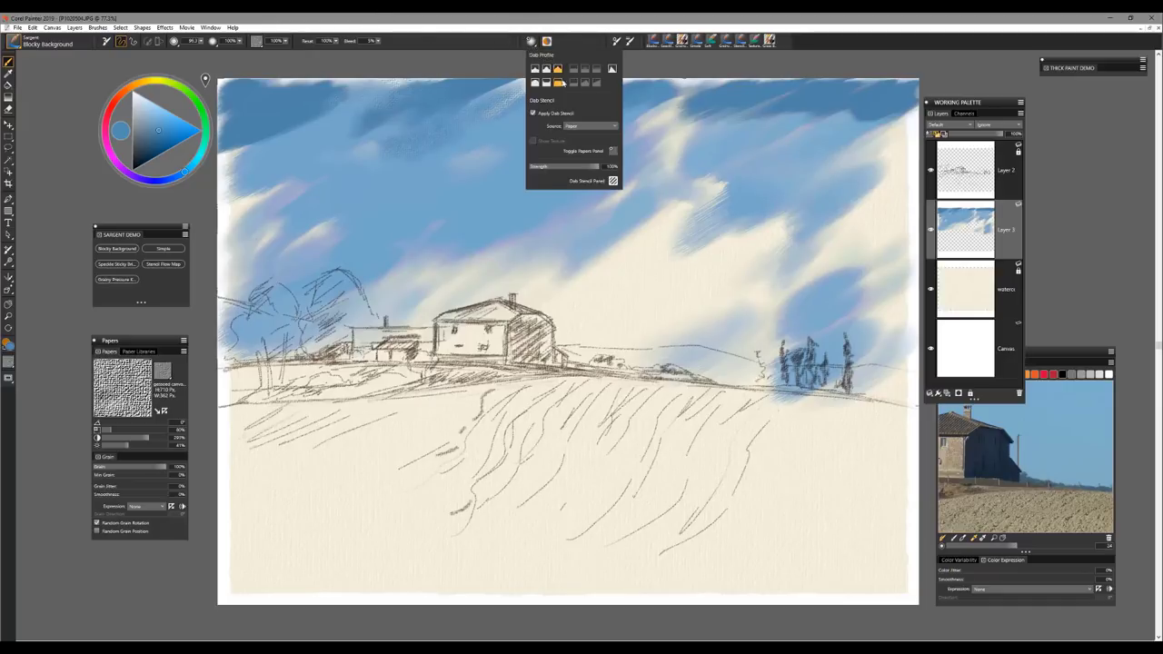
pyautogui.click(134, 352)
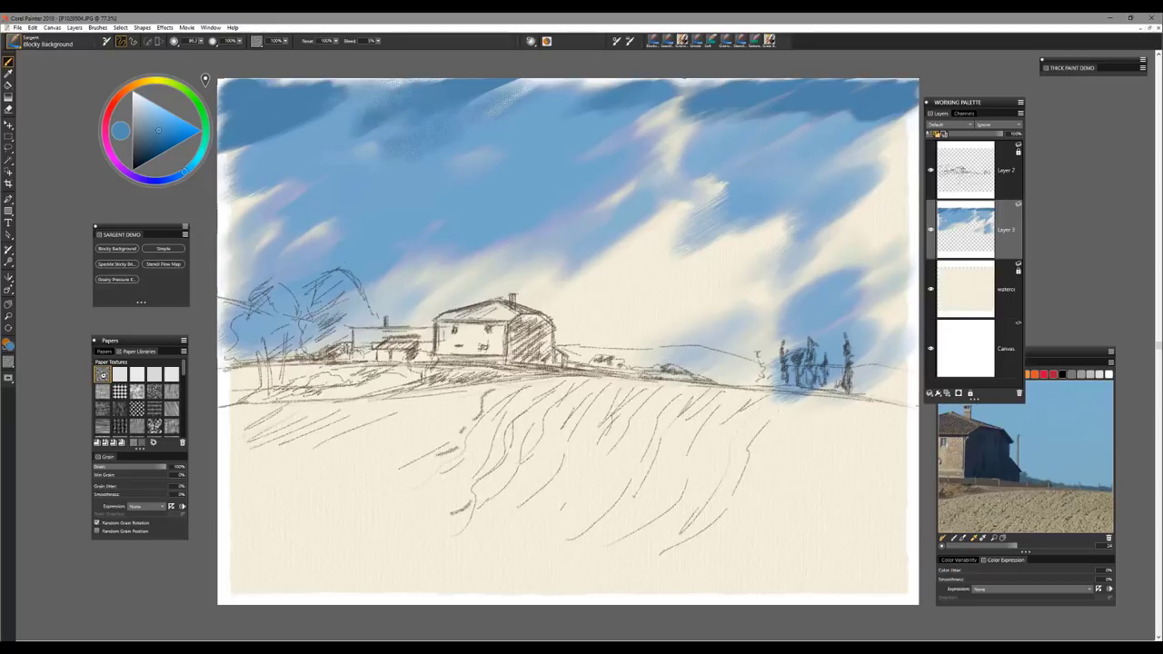
pyautogui.click(103, 373)
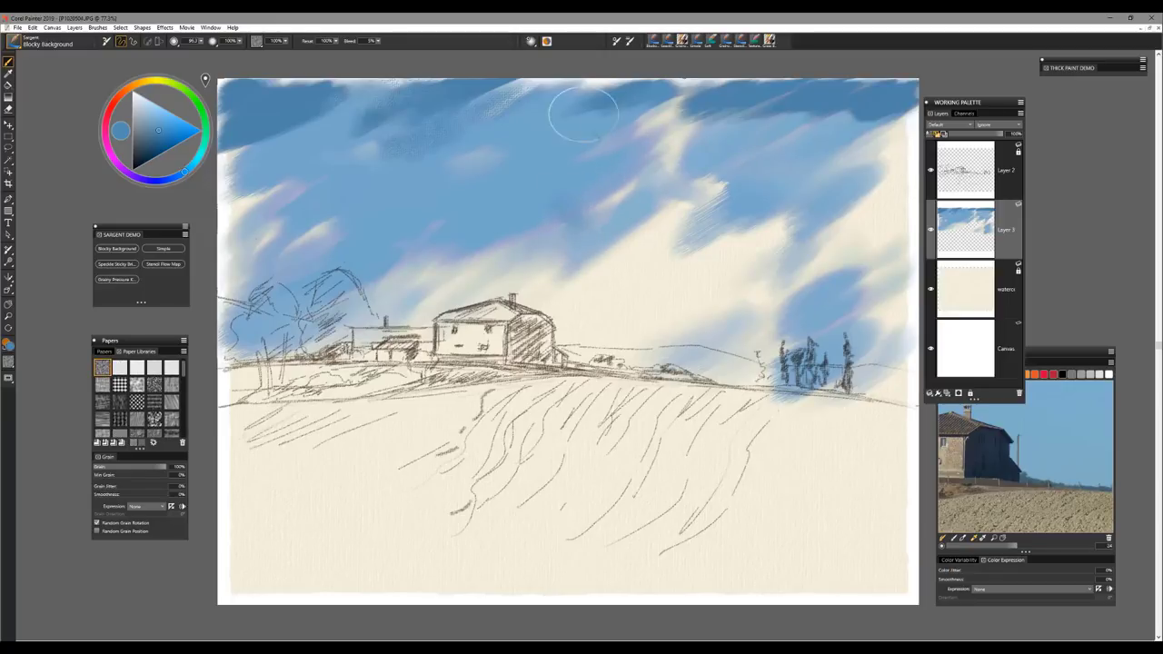
pyautogui.click(532, 41)
pyautogui.click(534, 113)
pyautogui.click(595, 264)
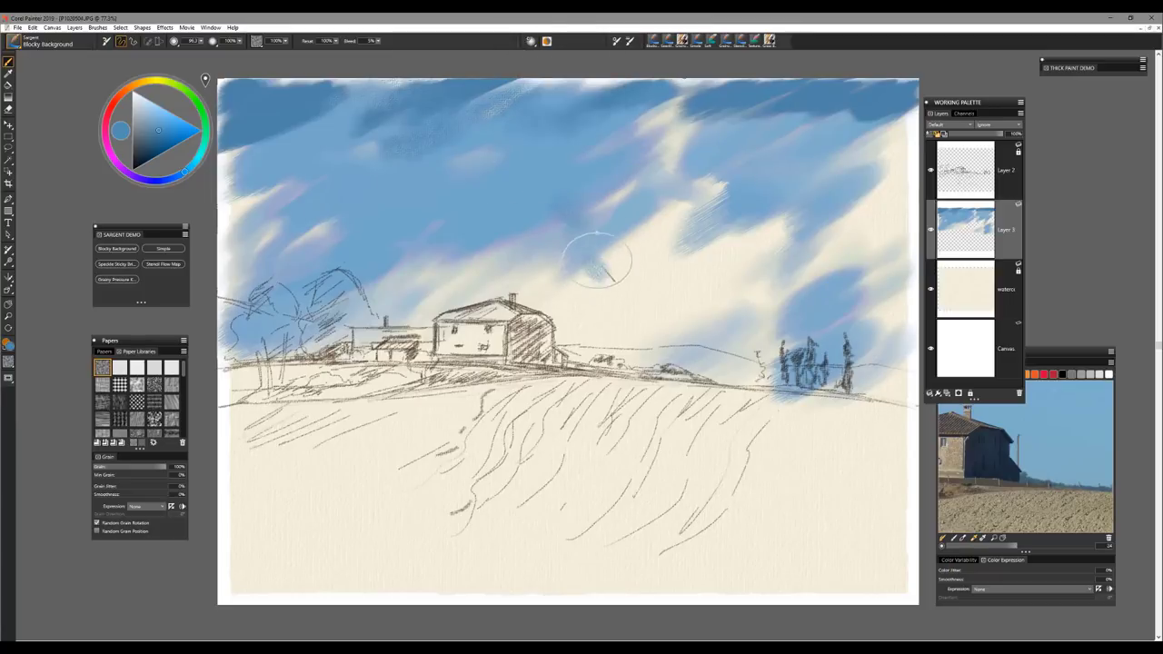
# Sample the cloud's cream and paint a textured diagonal cloud bank from the top centre down towards the trees beside the farmhouse.
pyautogui.moveTo(633, 244)
pyautogui.mouseDown()
pyautogui.moveTo(596, 255)
pyautogui.moveTo(597, 239)
pyautogui.moveTo(635, 247)
pyautogui.moveTo(593, 231)
pyautogui.moveTo(602, 227)
pyautogui.moveTo(589, 198)
pyautogui.moveTo(560, 223)
pyautogui.moveTo(620, 180)
pyautogui.moveTo(555, 193)
pyautogui.moveTo(612, 177)
pyautogui.moveTo(589, 135)
pyautogui.moveTo(598, 163)
pyautogui.moveTo(662, 156)
pyautogui.moveTo(640, 138)
pyautogui.moveTo(667, 141)
pyautogui.moveTo(636, 106)
pyautogui.moveTo(584, 127)
pyautogui.moveTo(603, 209)
pyautogui.moveTo(561, 217)
pyautogui.moveTo(528, 201)
pyautogui.moveTo(480, 225)
pyautogui.moveTo(528, 210)
pyautogui.mouseUp()
pyautogui.keyDown('alt'); pyautogui.click(635, 252); pyautogui.keyUp('alt')
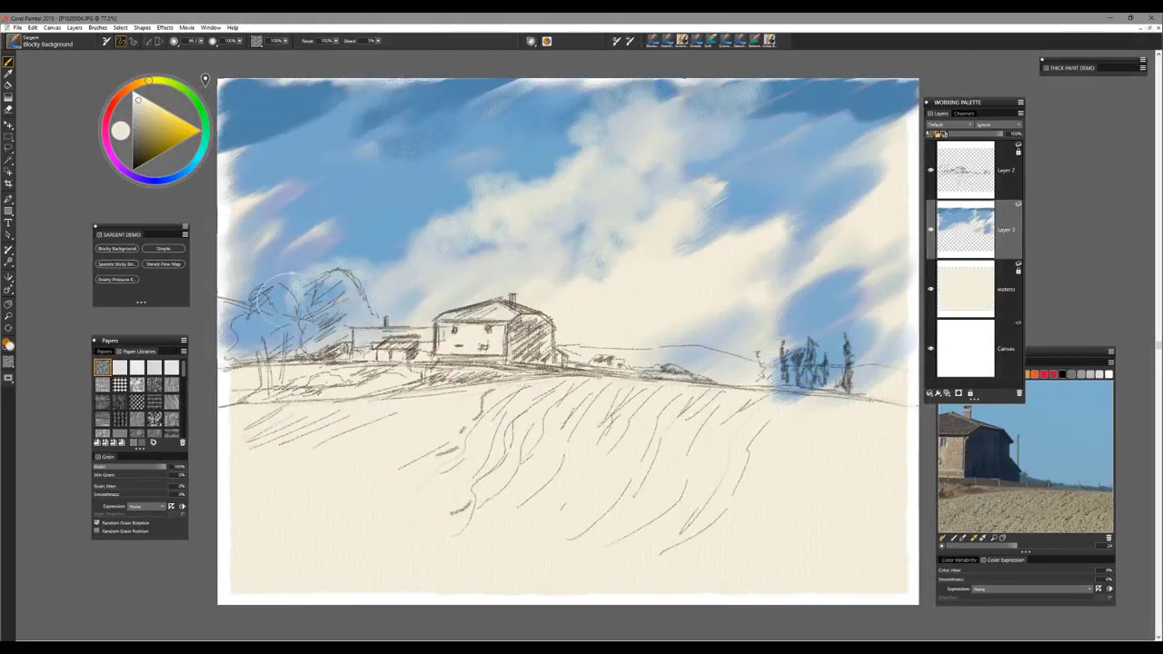
pyautogui.moveTo(296, 304); pyautogui.dragTo(386, 255)
# Sample the sky blue and paint it around the cloud bank, its underside and the upper sky.
pyautogui.keyDown('alt'); pyautogui.click(823, 179); pyautogui.keyUp('alt')
pyautogui.moveTo(714, 200)
pyautogui.mouseDown()
pyautogui.moveTo(663, 254)
pyautogui.moveTo(781, 102)
pyautogui.mouseUp()
pyautogui.moveTo(659, 219); pyautogui.dragTo(582, 263)
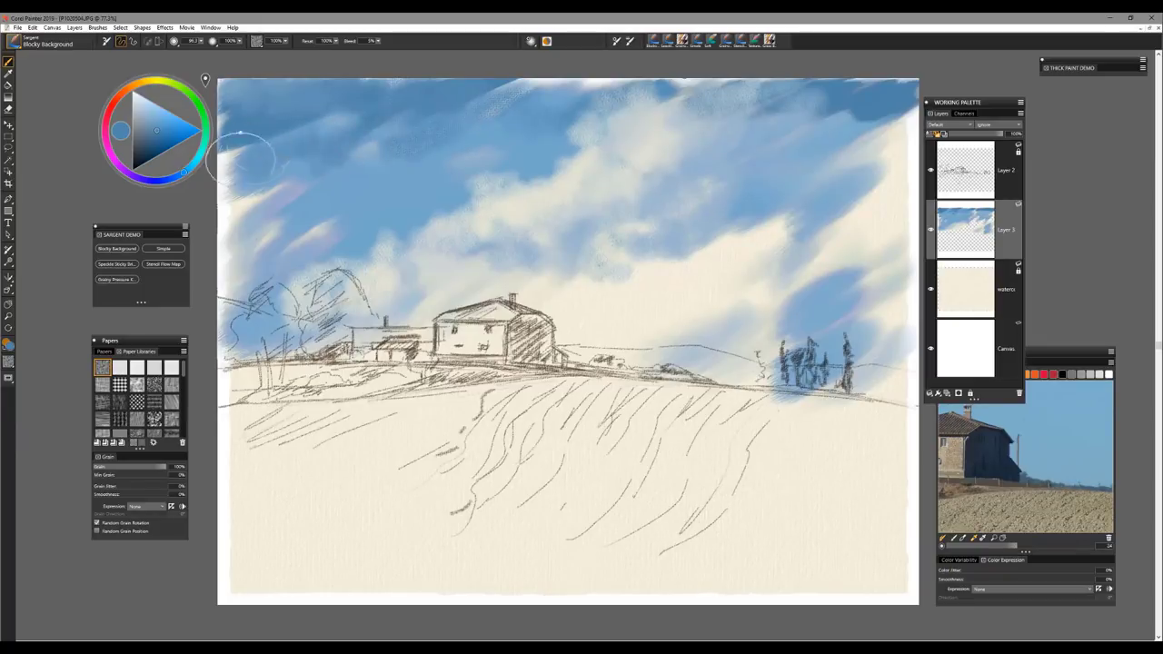
pyautogui.click(508, 145)
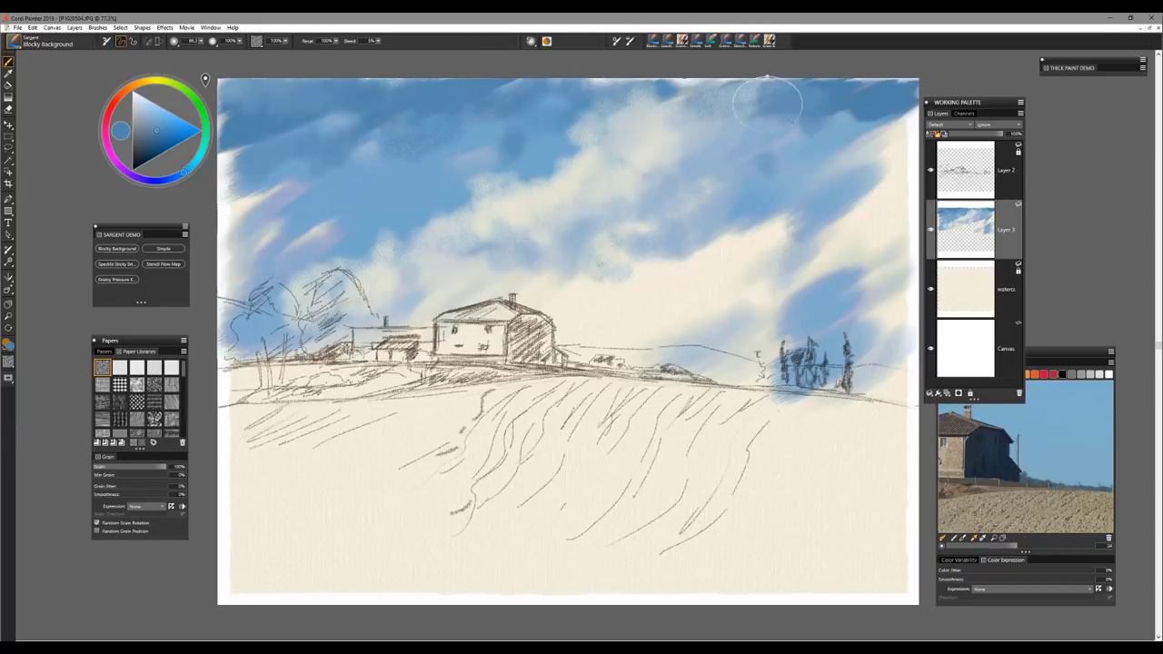
# Sample light blue and off-white from the sky to soften the top and underside of the central cloud.
pyautogui.keyDown('alt'); pyautogui.click(722, 96); pyautogui.keyUp('alt')
pyautogui.moveTo(732, 102); pyautogui.dragTo(766, 104)
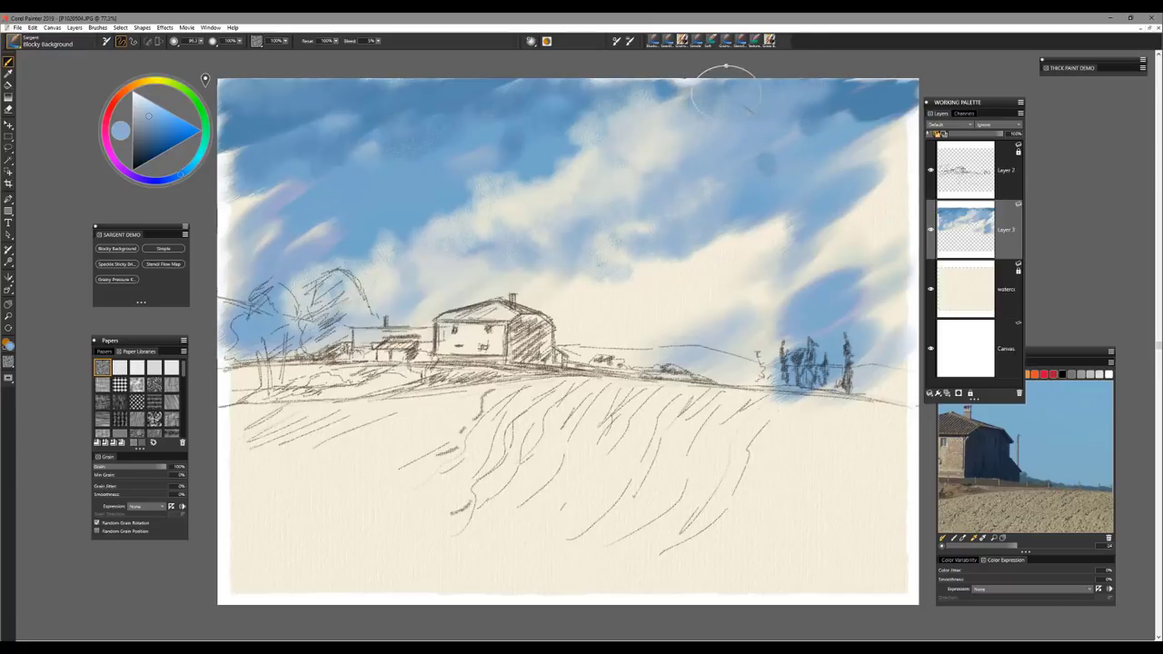
pyautogui.keyDown('alt'); pyautogui.click(707, 133); pyautogui.keyUp('alt')
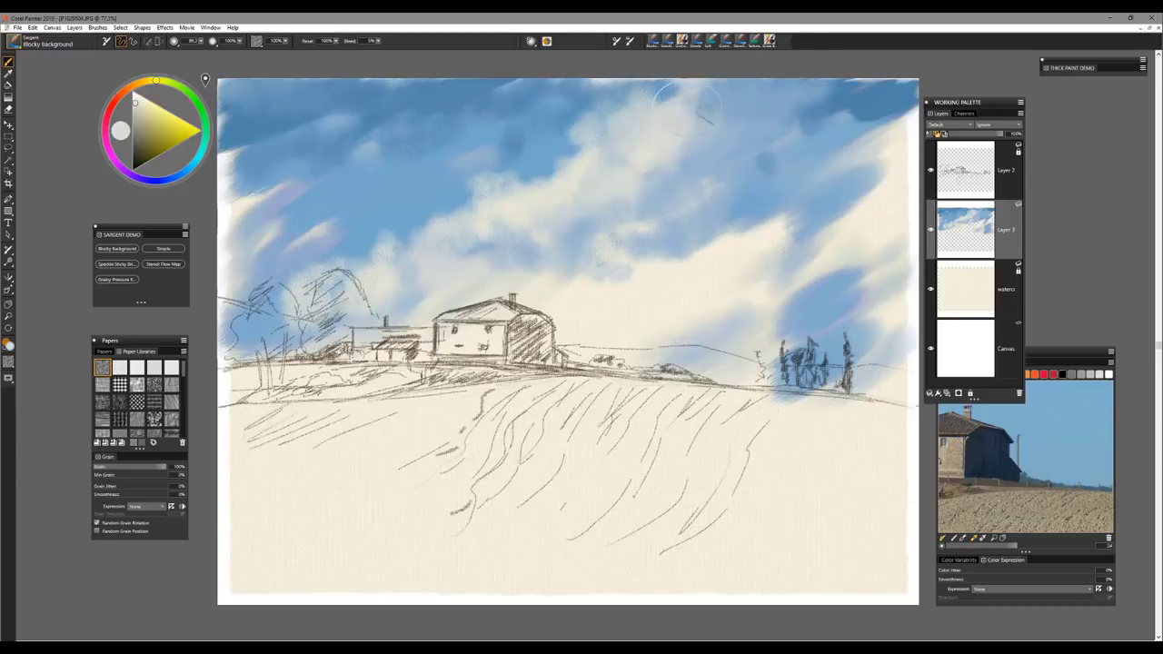
pyautogui.moveTo(670, 190); pyautogui.dragTo(685, 192)
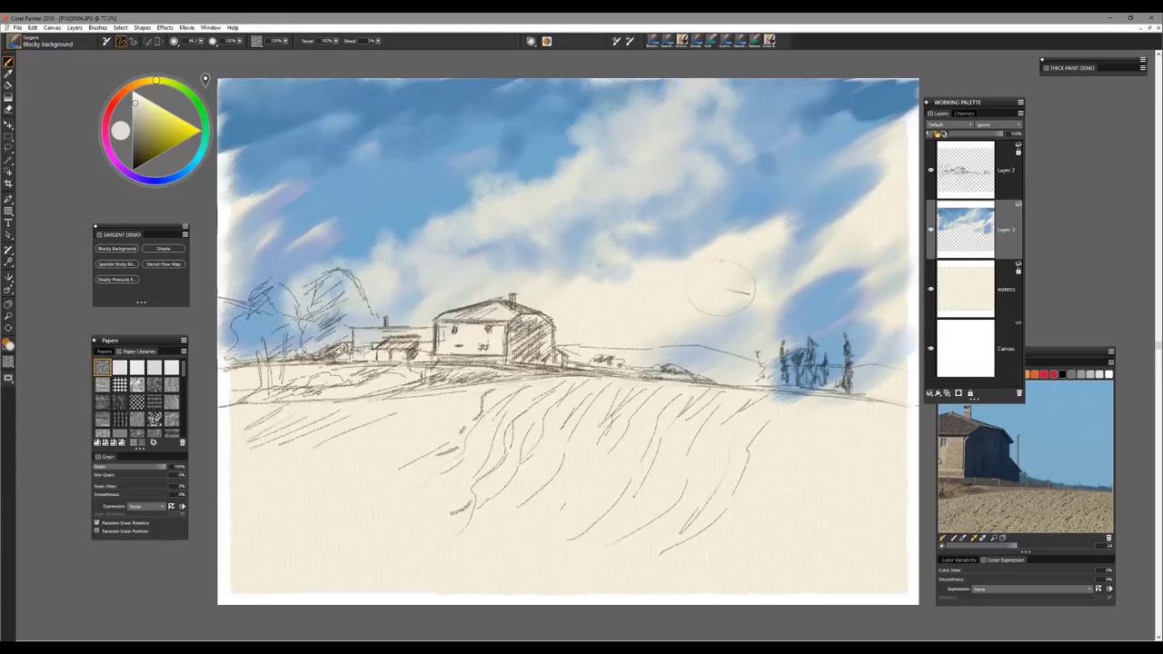
# Shape the lower cloud bank above the cypress trees with cream and blue tones sampled from the sky.
pyautogui.keyDown('alt'); pyautogui.click(721, 270); pyautogui.keyUp('alt')
pyautogui.moveTo(694, 271); pyautogui.dragTo(785, 209)
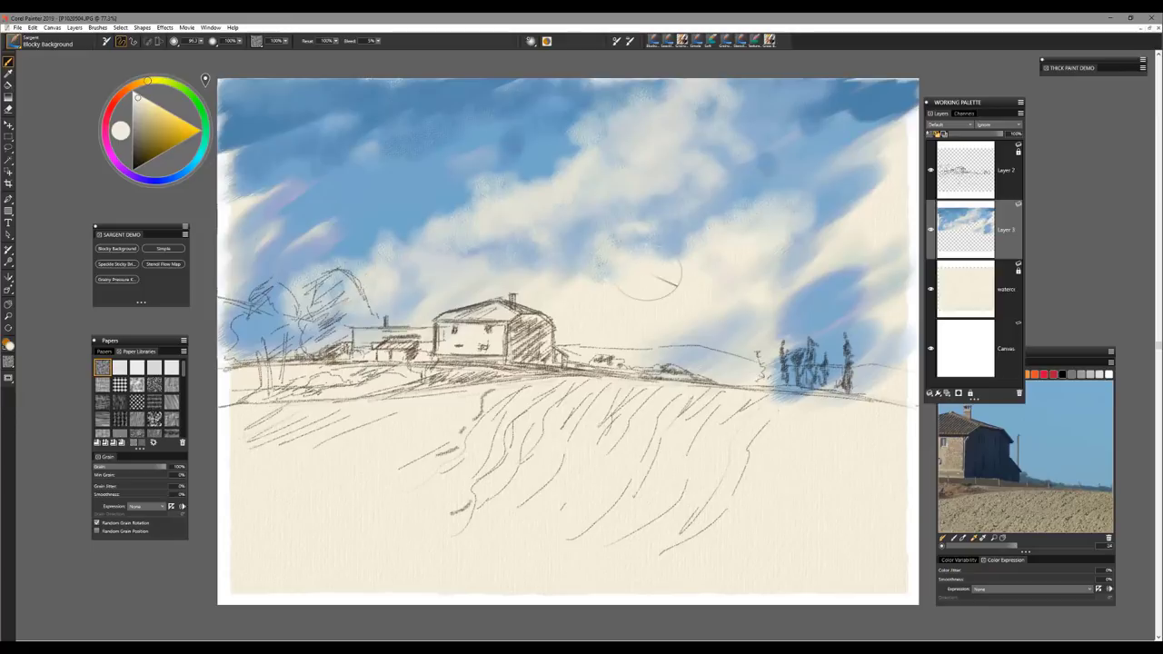
pyautogui.keyDown('alt'); pyautogui.click(862, 271); pyautogui.keyUp('alt')
pyautogui.moveTo(816, 265); pyautogui.dragTo(851, 258)
pyautogui.keyDown('alt'); pyautogui.click(895, 280); pyautogui.keyUp('alt')
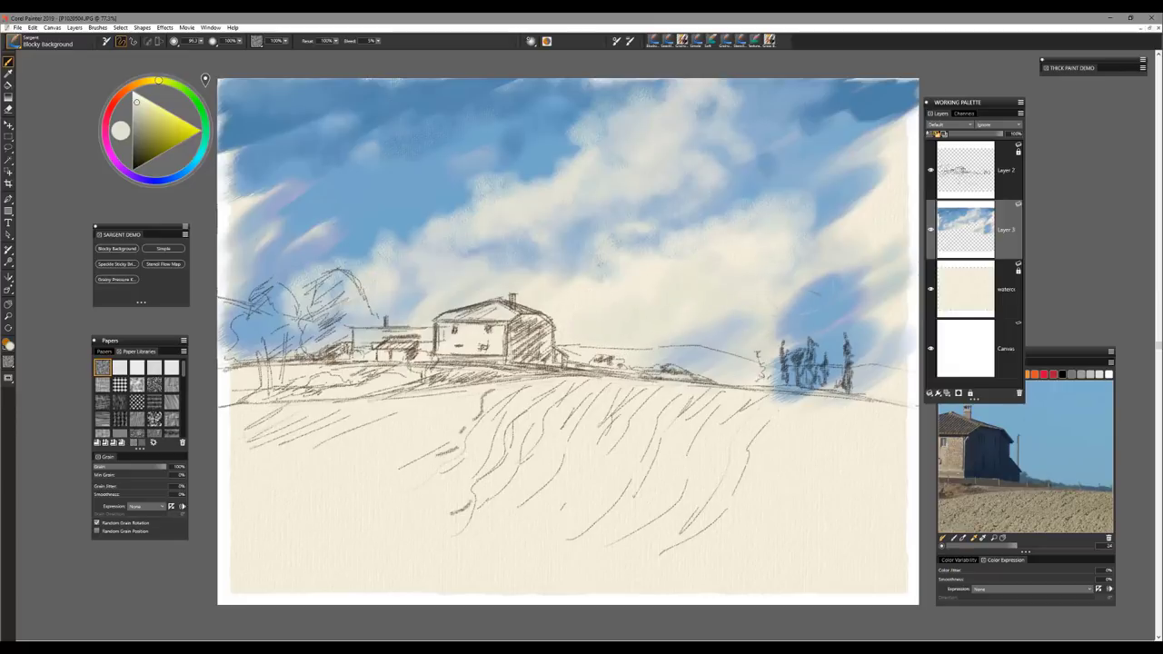
# Blend the cloud edges at both sides of the sky using pale blue and off-white tones sampled nearby.
pyautogui.keyDown('alt'); pyautogui.click(856, 213); pyautogui.keyUp('alt')
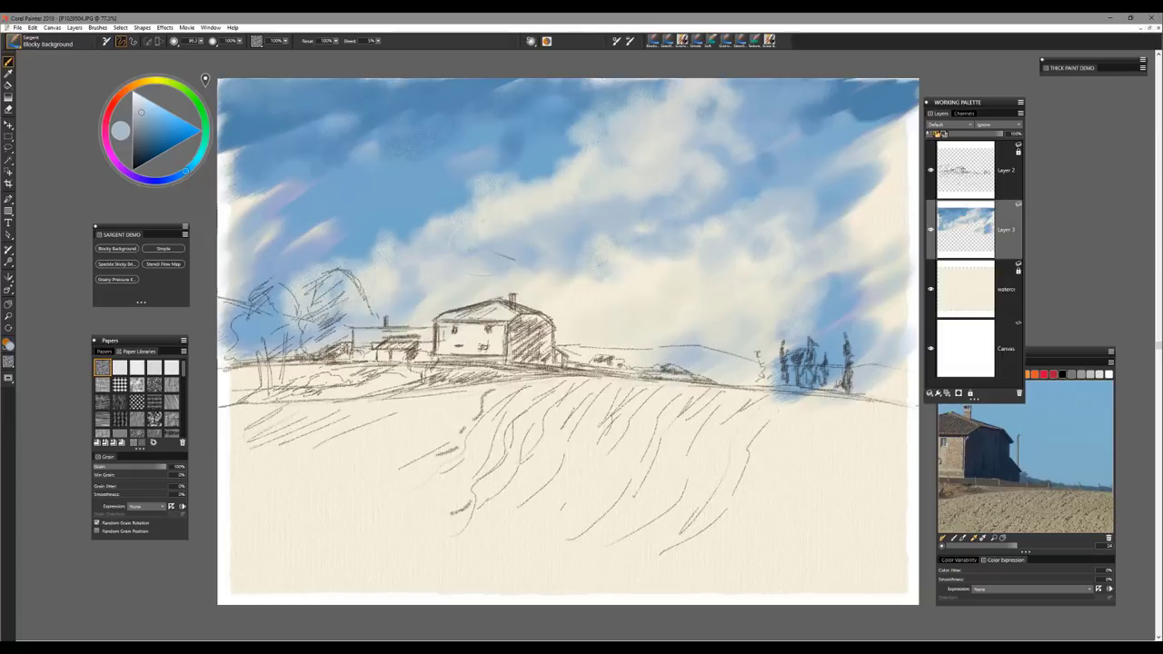
pyautogui.keyDown('alt'); pyautogui.click(890, 212); pyautogui.keyUp('alt')
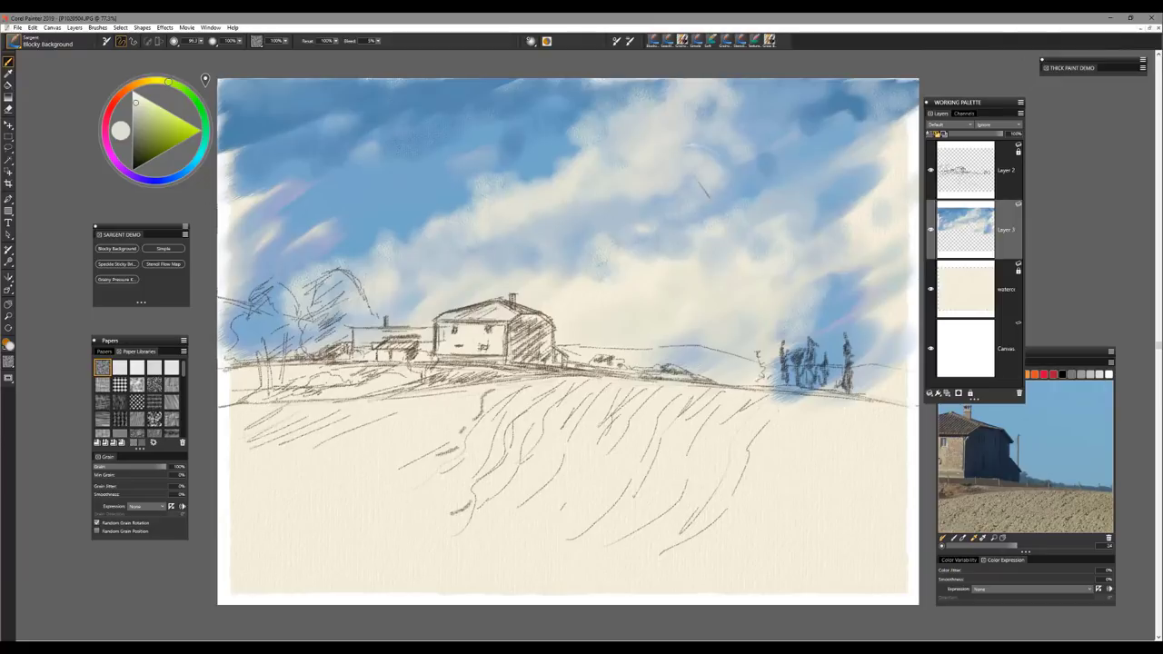
pyautogui.keyDown('alt'); pyautogui.click(245, 161); pyautogui.keyUp('alt')
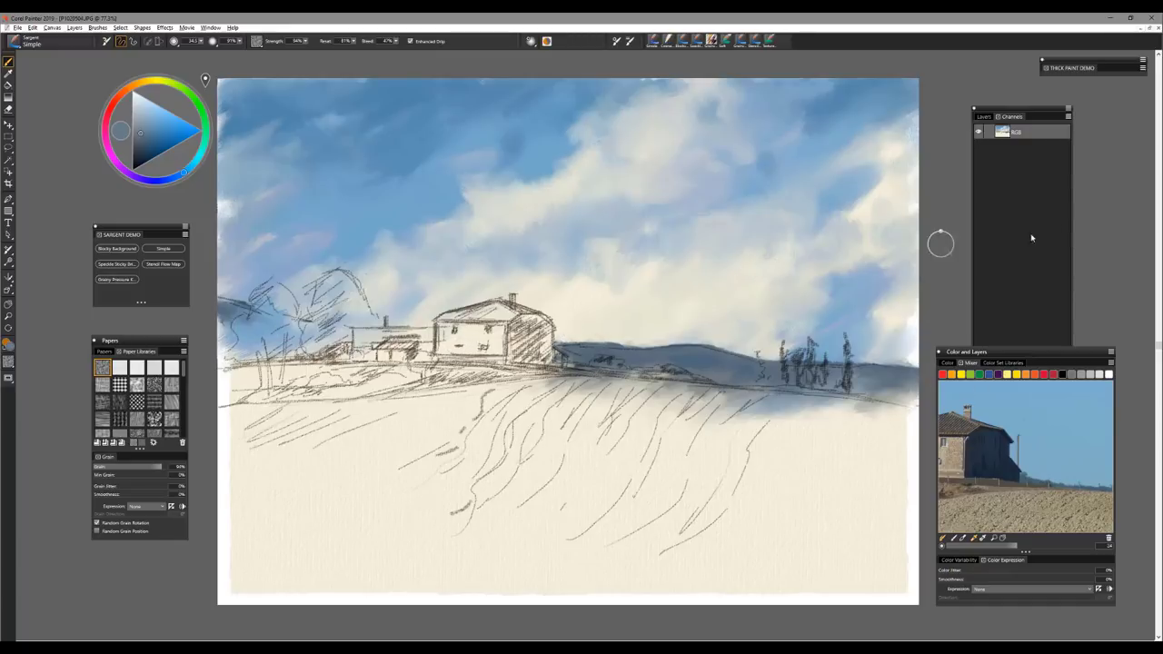
# Bring up the layer list and refine the distant hills with blue-grey tones sampled from them.
pyautogui.click(984, 117)
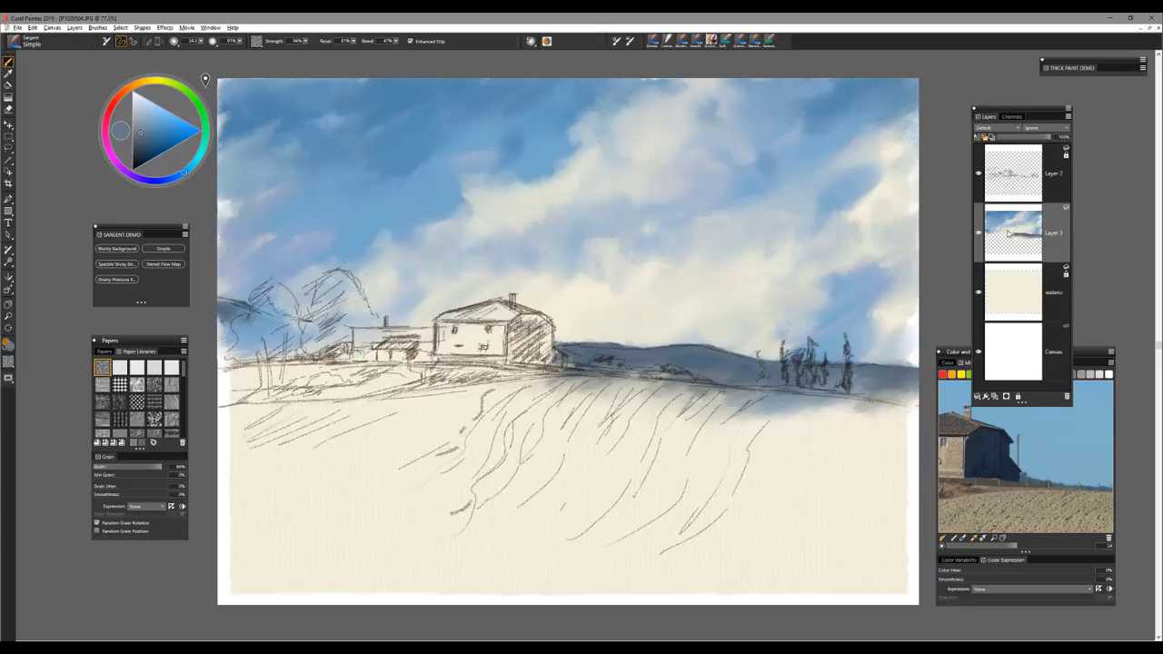
pyautogui.keyDown('alt'); pyautogui.click(579, 354); pyautogui.keyUp('alt')
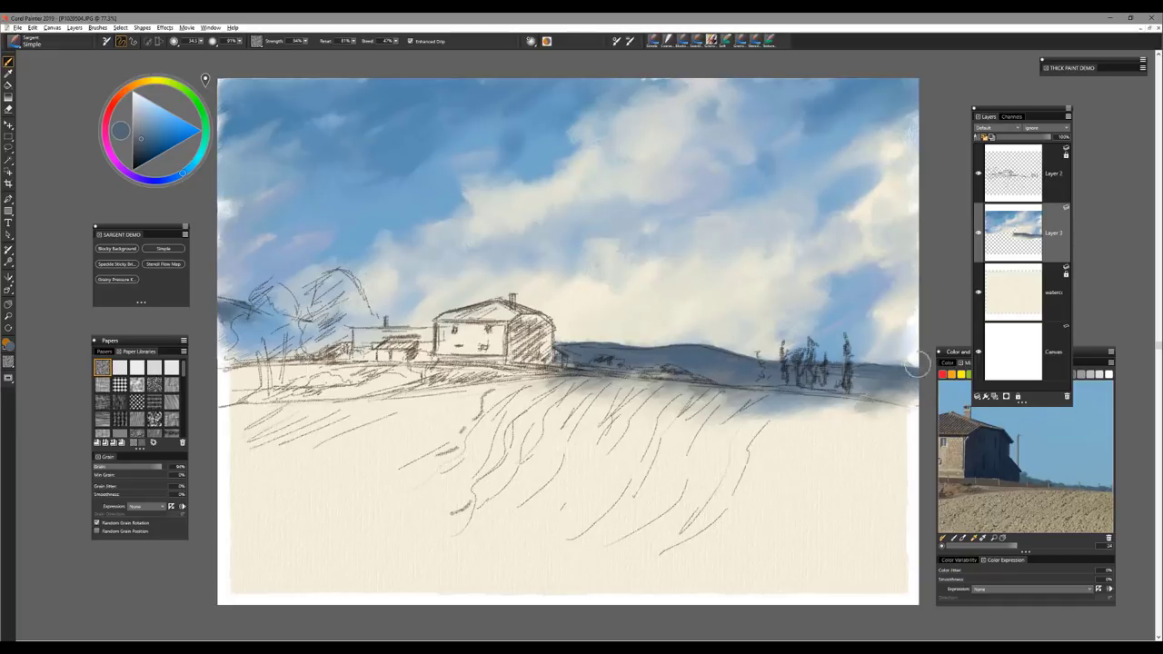
pyautogui.keyDown('alt'); pyautogui.click(710, 366); pyautogui.keyUp('alt')
# Add a new empty layer above the painted sky layer and below the sketch layer.
pyautogui.click(1028, 475)
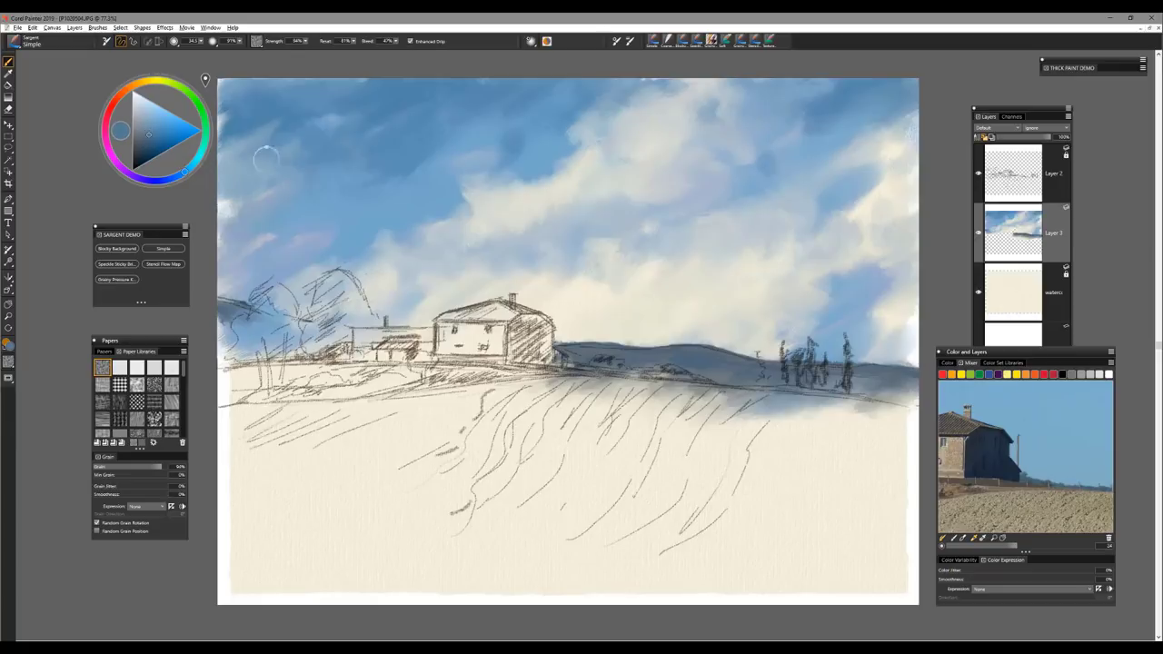
pyautogui.click(1021, 236)
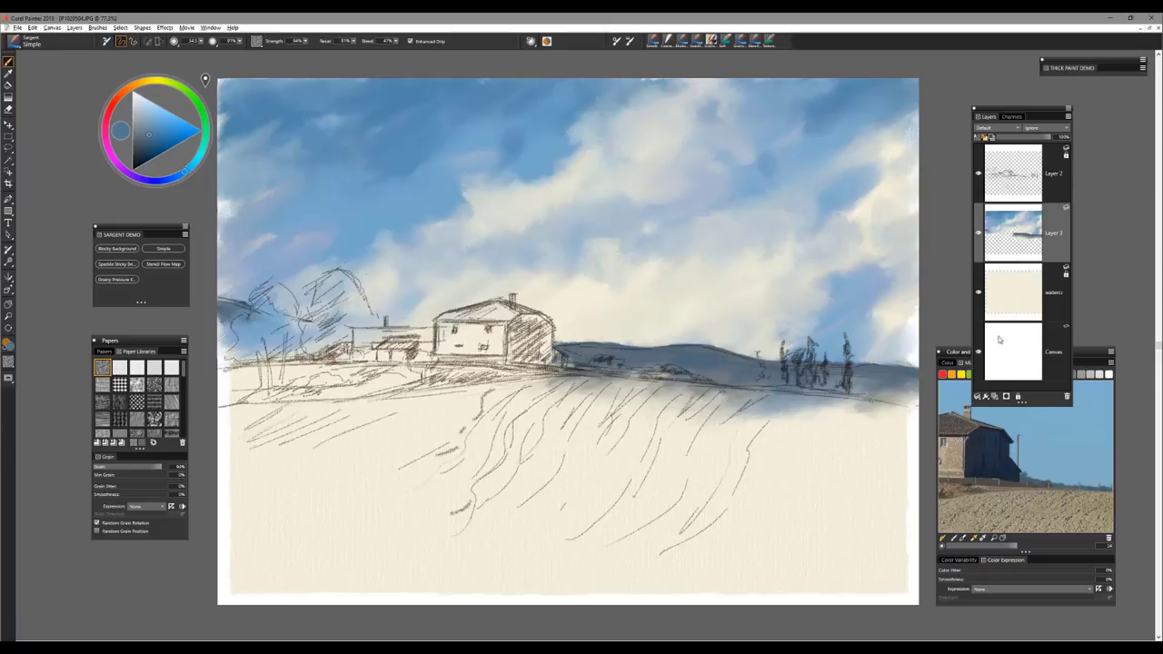
pyautogui.click(994, 397)
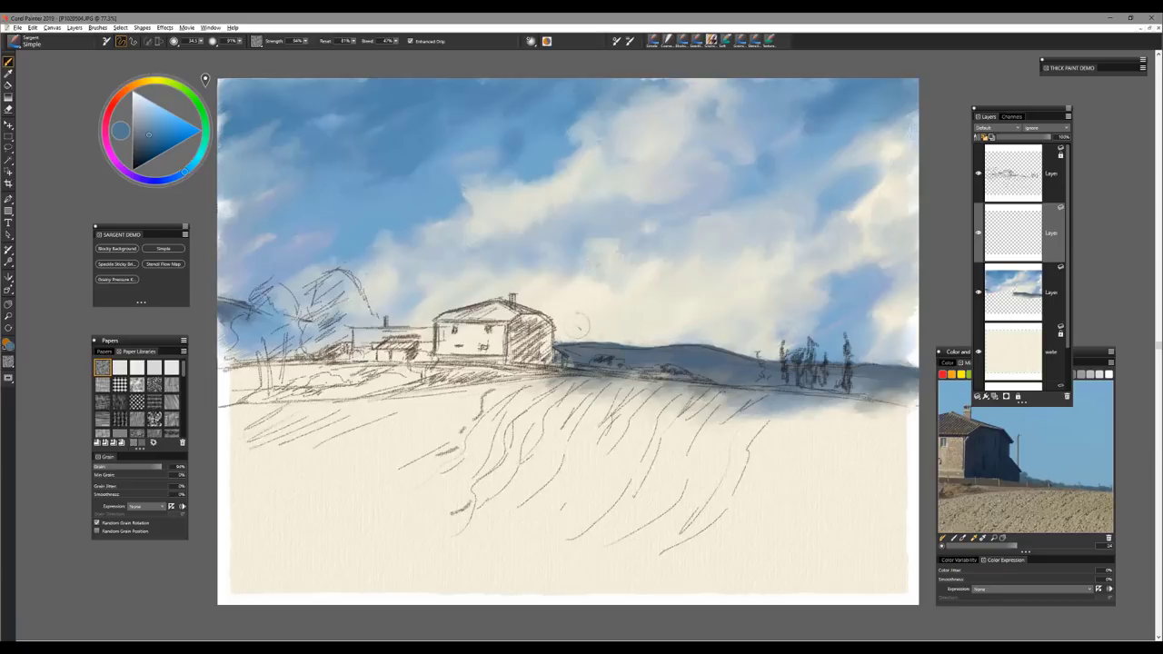
# Paint a blue-grey ridge behind the distant hills and break it up with pale patches, sampling tones from the canvas.
pyautogui.moveTo(558, 334)
pyautogui.mouseDown()
pyautogui.moveTo(675, 325)
pyautogui.moveTo(699, 342)
pyautogui.moveTo(886, 349)
pyautogui.mouseUp()
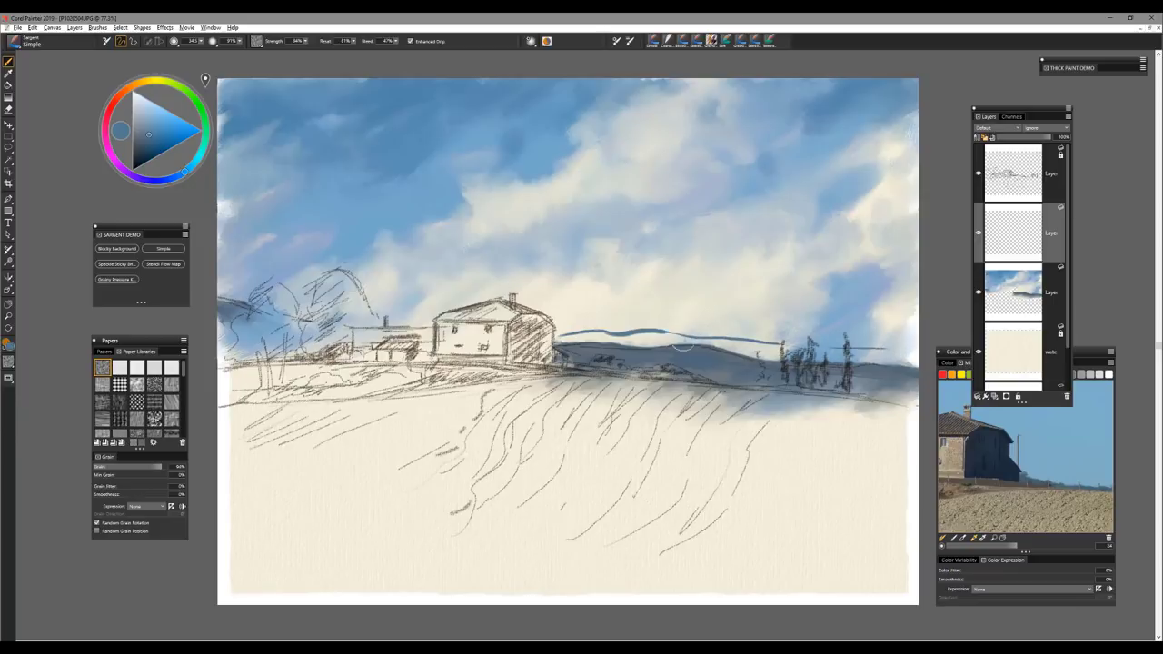
pyautogui.moveTo(558, 334)
pyautogui.mouseDown()
pyautogui.moveTo(924, 353)
pyautogui.moveTo(561, 336)
pyautogui.mouseUp()
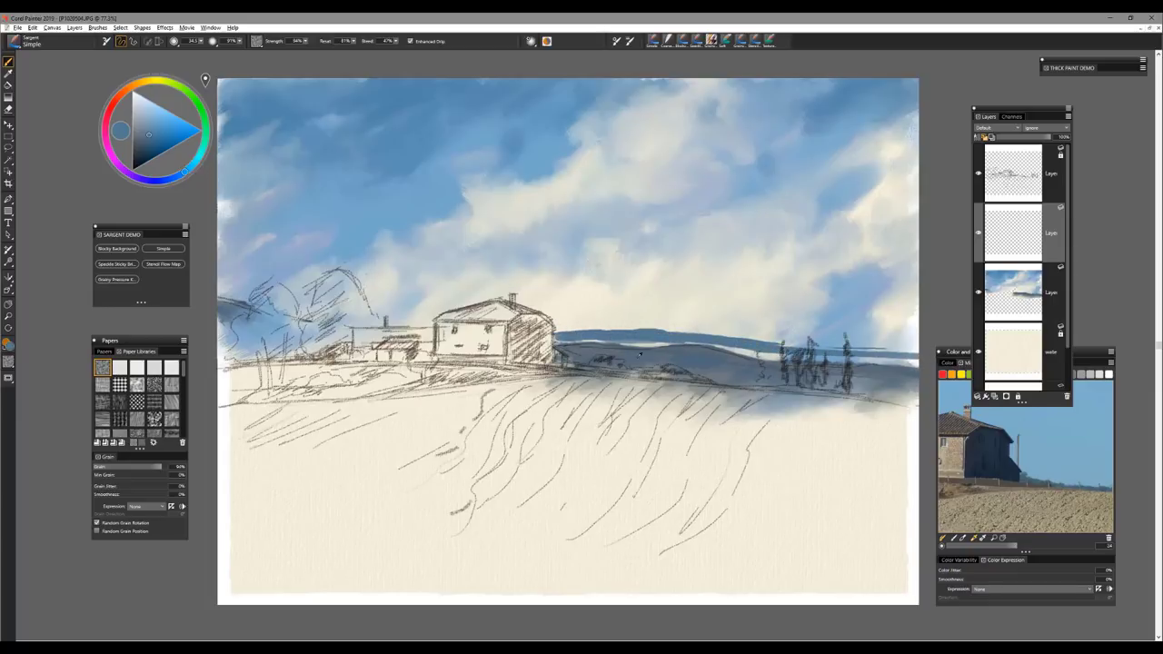
pyautogui.keyDown('alt'); pyautogui.click(649, 341); pyautogui.keyUp('alt')
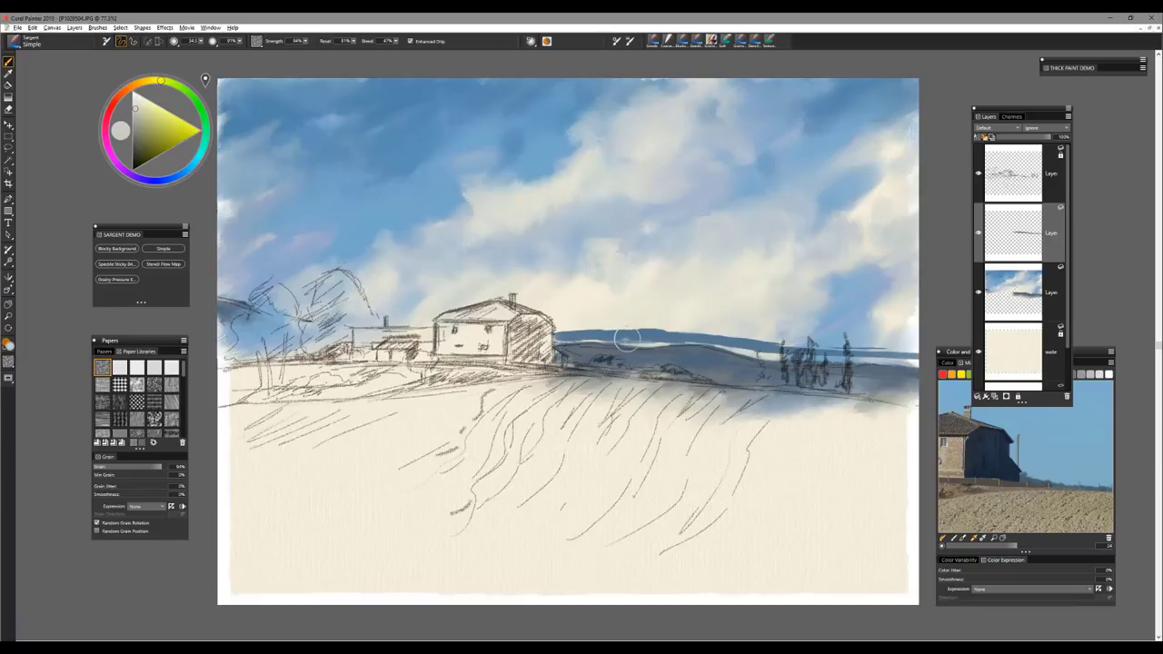
pyautogui.moveTo(662, 340)
pyautogui.mouseDown()
pyautogui.moveTo(601, 337)
pyautogui.moveTo(647, 336)
pyautogui.mouseUp()
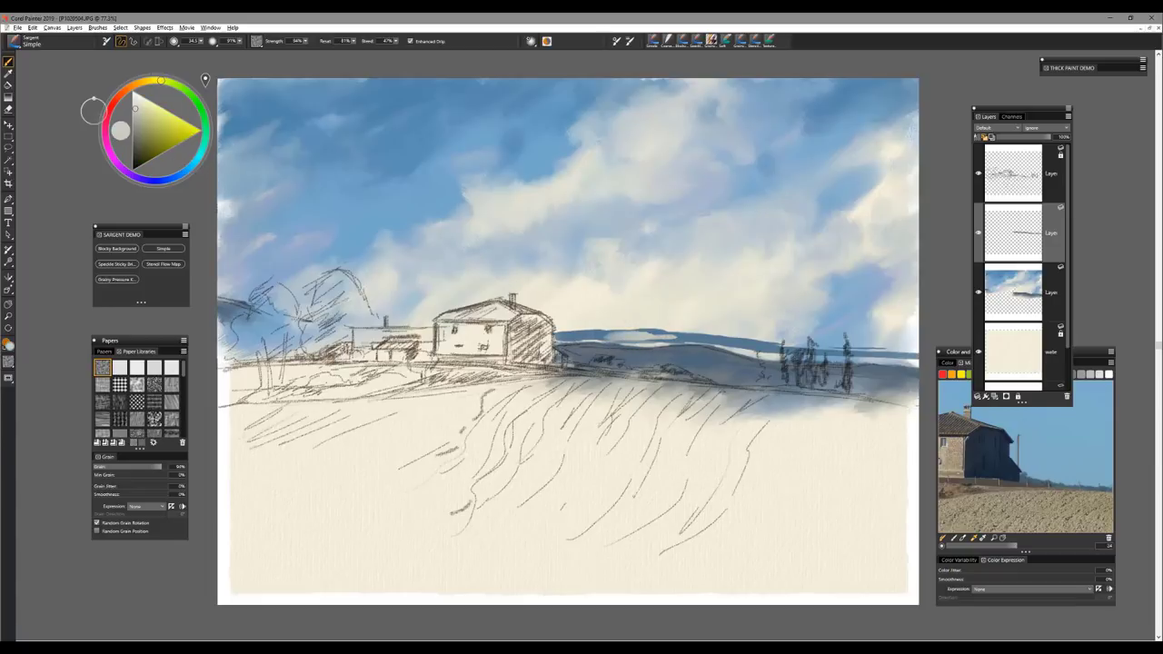
pyautogui.keyDown('alt'); pyautogui.click(572, 333); pyautogui.keyUp('alt')
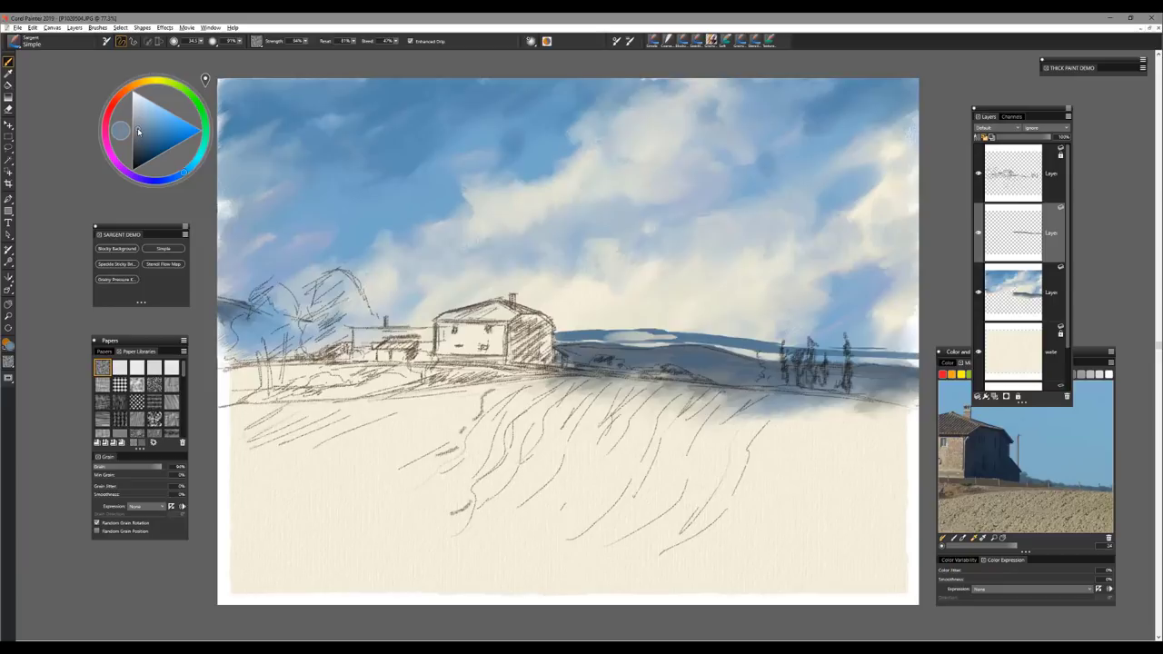
pyautogui.moveTo(605, 340)
pyautogui.mouseDown()
pyautogui.moveTo(595, 339)
pyautogui.moveTo(725, 339)
pyautogui.mouseUp()
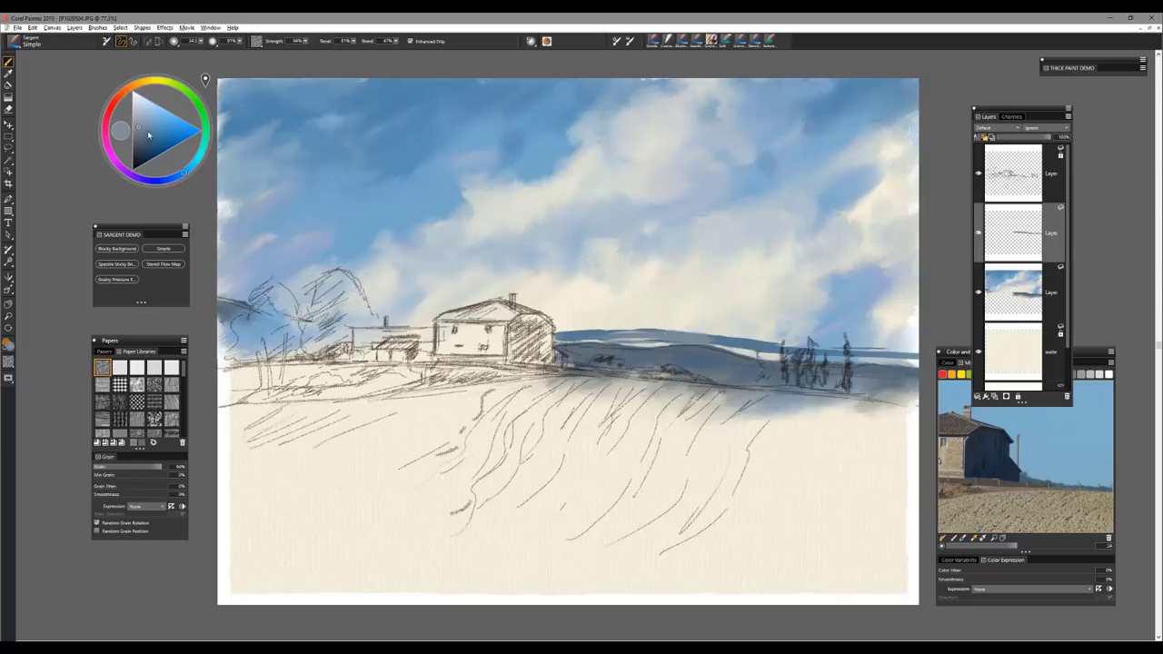
pyautogui.moveTo(705, 342); pyautogui.dragTo(568, 340)
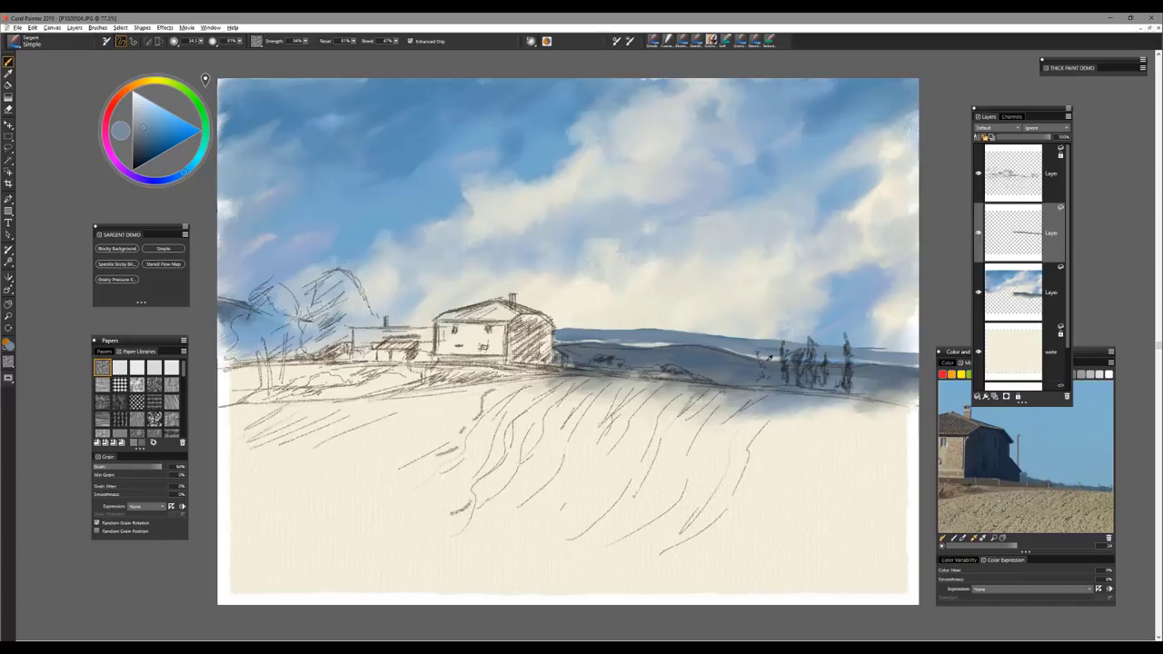
# Refine the far ridge toward the cypress trees with sampled pale and blue-grey tones, and lower its layer's opacity.
pyautogui.keyDown('alt'); pyautogui.click(762, 356); pyautogui.keyUp('alt')
pyautogui.keyDown('alt'); pyautogui.click(645, 341); pyautogui.keyUp('alt')
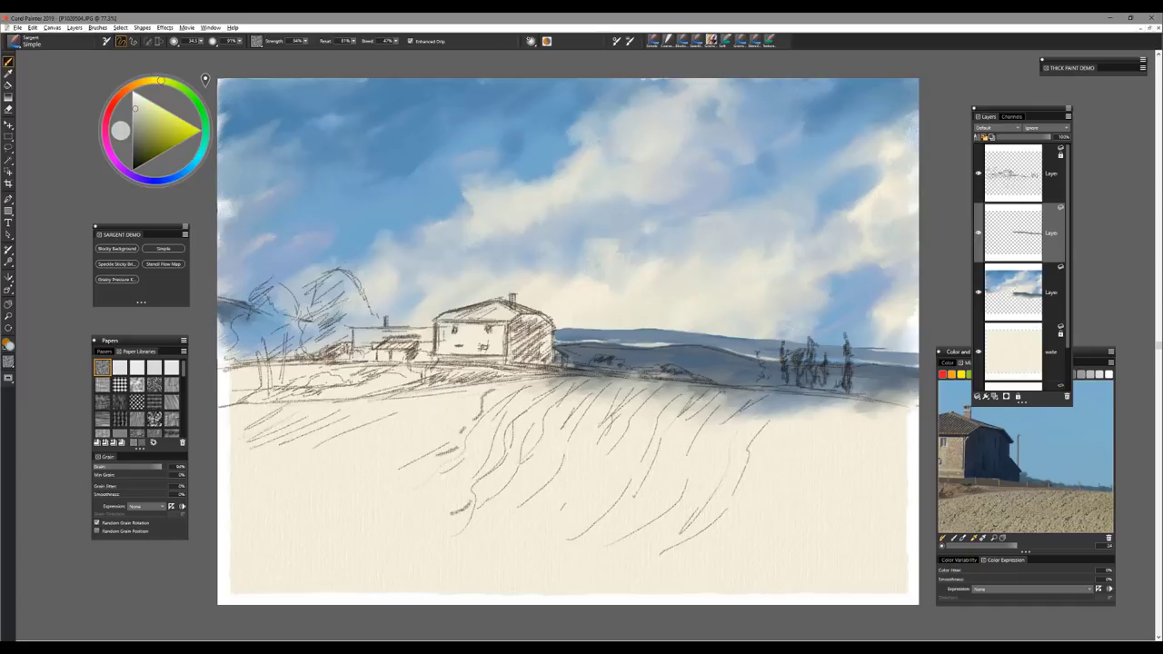
pyautogui.moveTo(808, 357); pyautogui.dragTo(956, 364)
pyautogui.moveTo(733, 352); pyautogui.dragTo(558, 334)
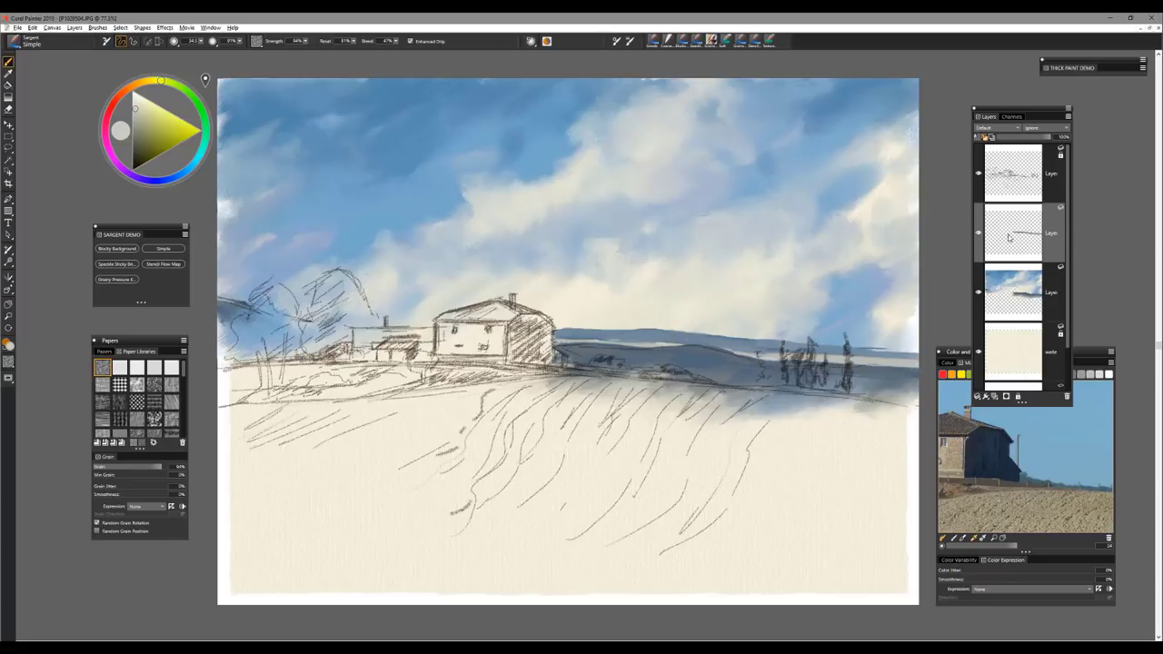
pyautogui.moveTo(1052, 138); pyautogui.dragTo(1040, 143)
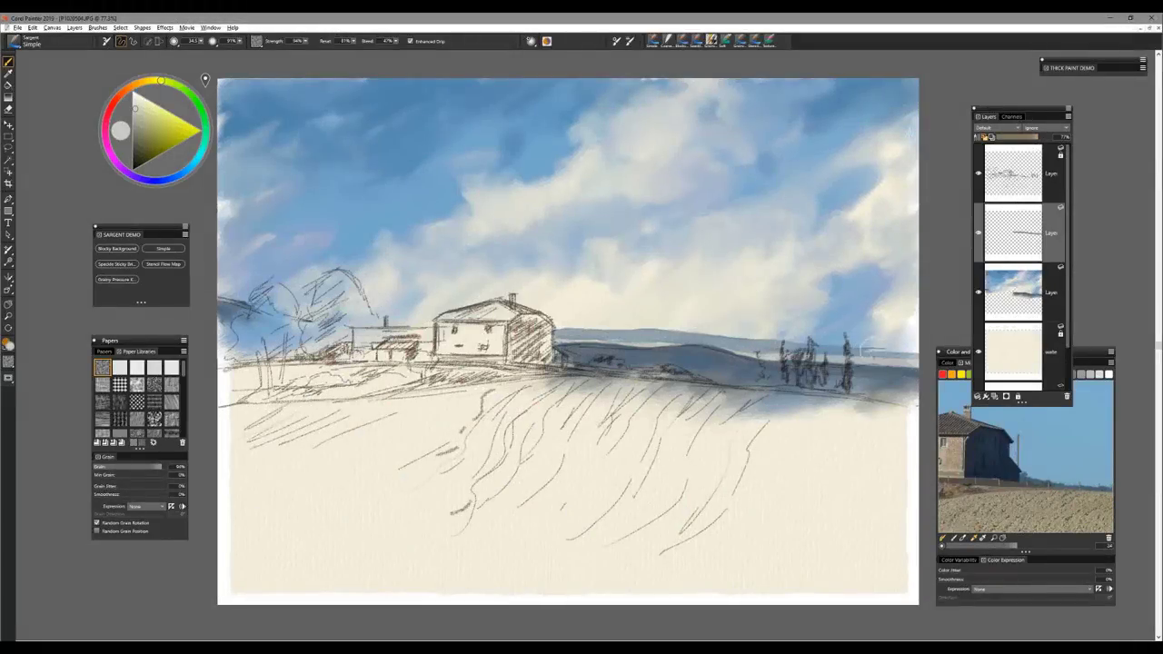
pyautogui.keyDown('alt'); pyautogui.click(866, 346); pyautogui.keyUp('alt')
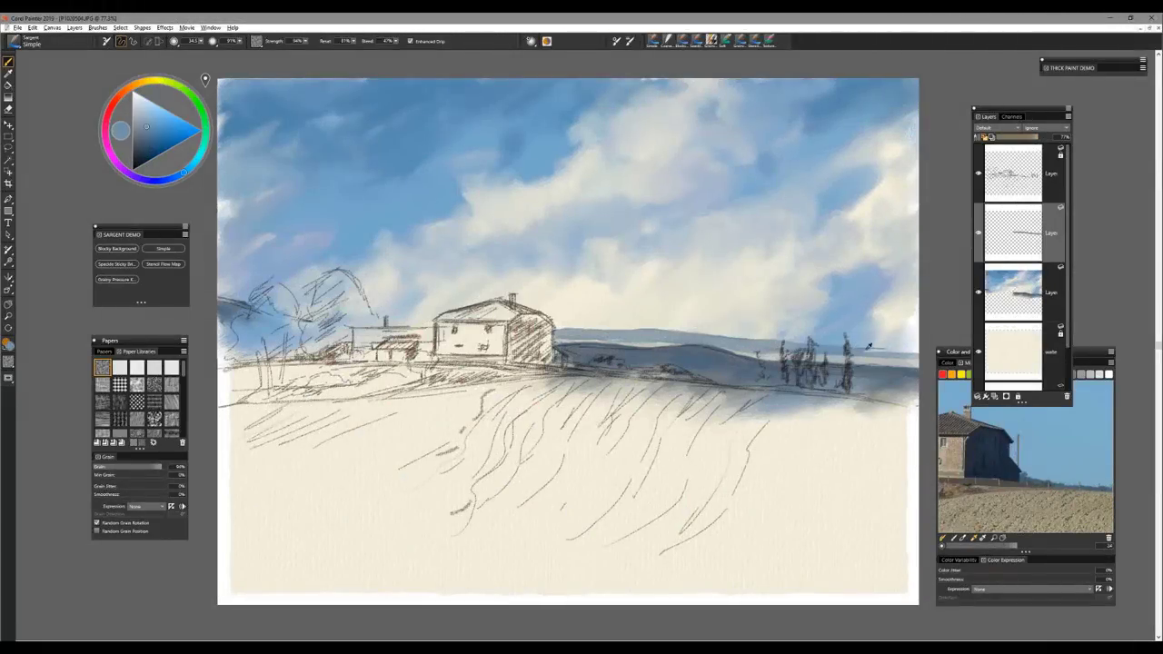
pyautogui.keyDown('alt'); pyautogui.click(908, 356); pyautogui.keyUp('alt')
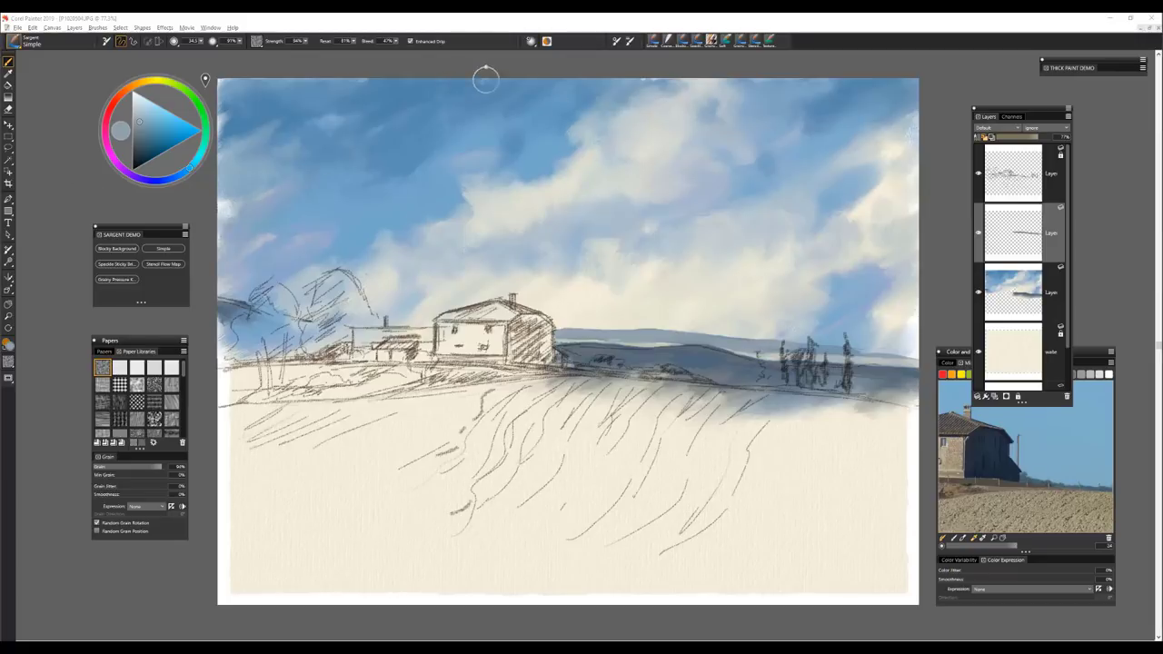
# Set the brush's dab stencil source to Flow Map, show the flow map settings and reduce the Gravel map's scale to 43%.
pyautogui.click(531, 42)
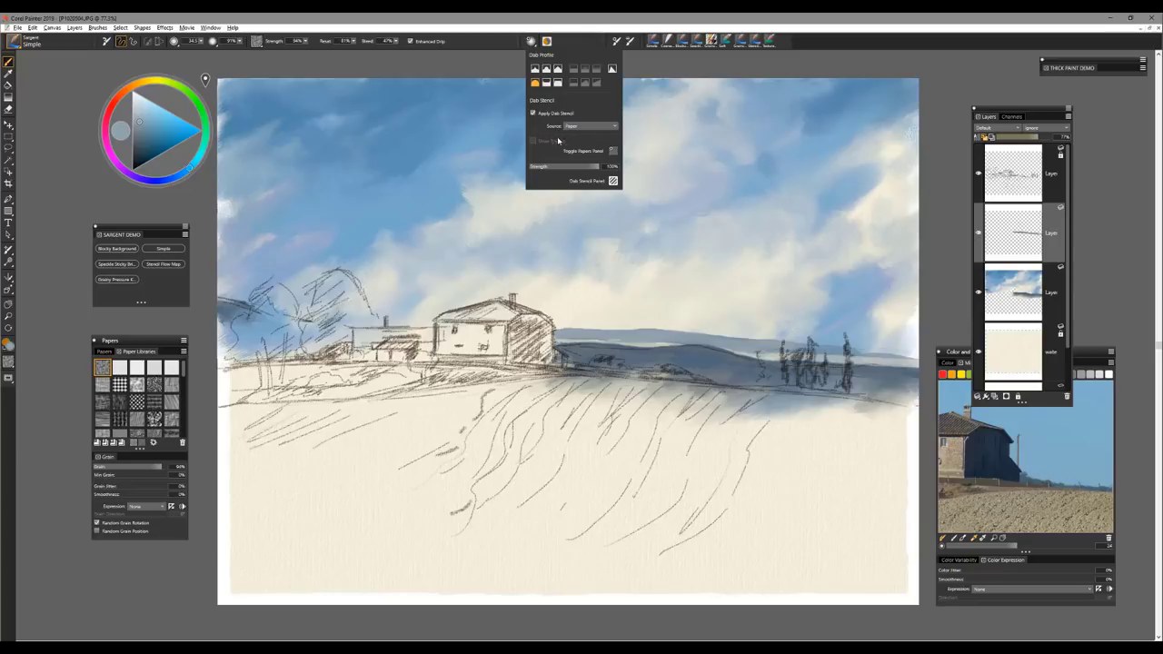
pyautogui.click(592, 130)
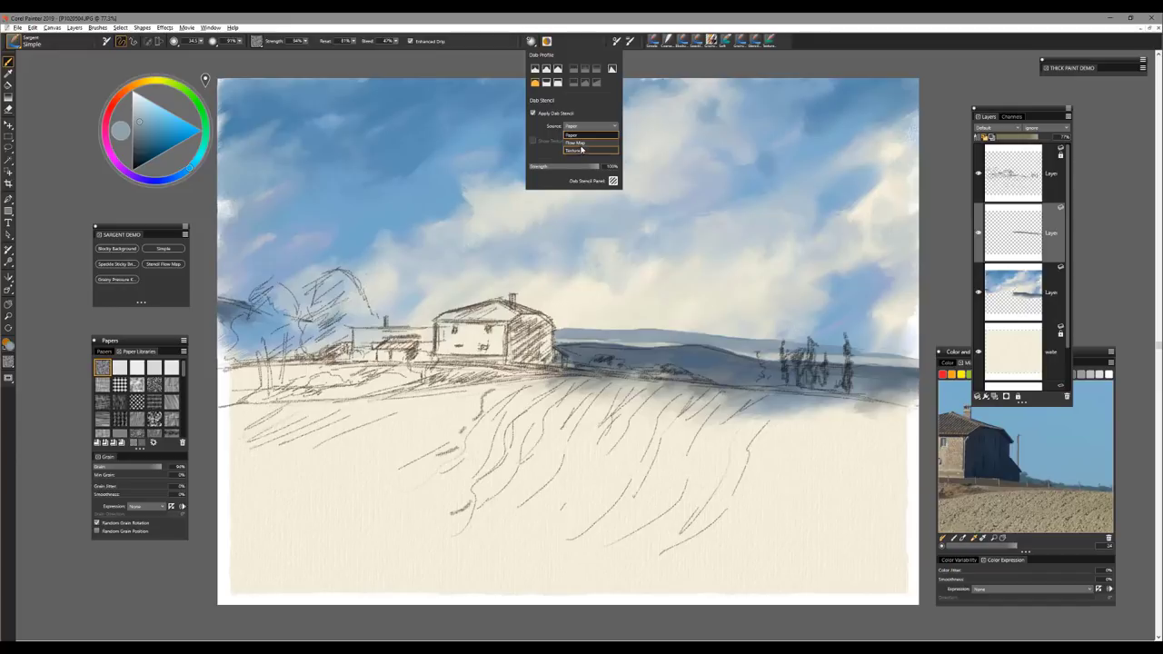
pyautogui.click(583, 144)
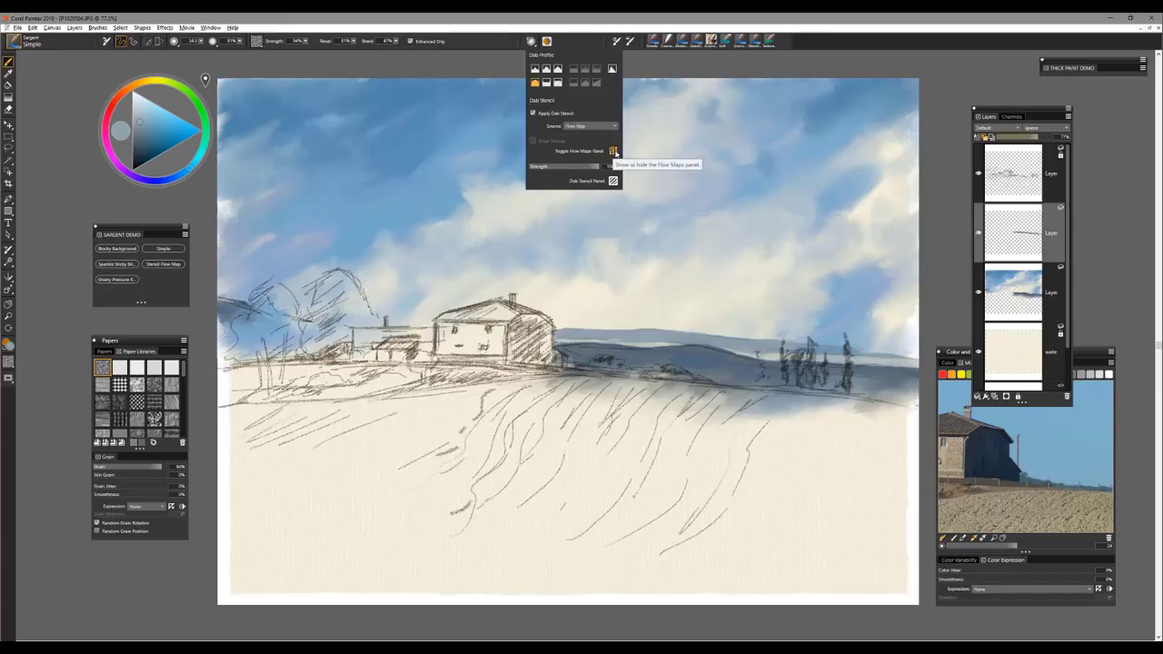
pyautogui.click(613, 152)
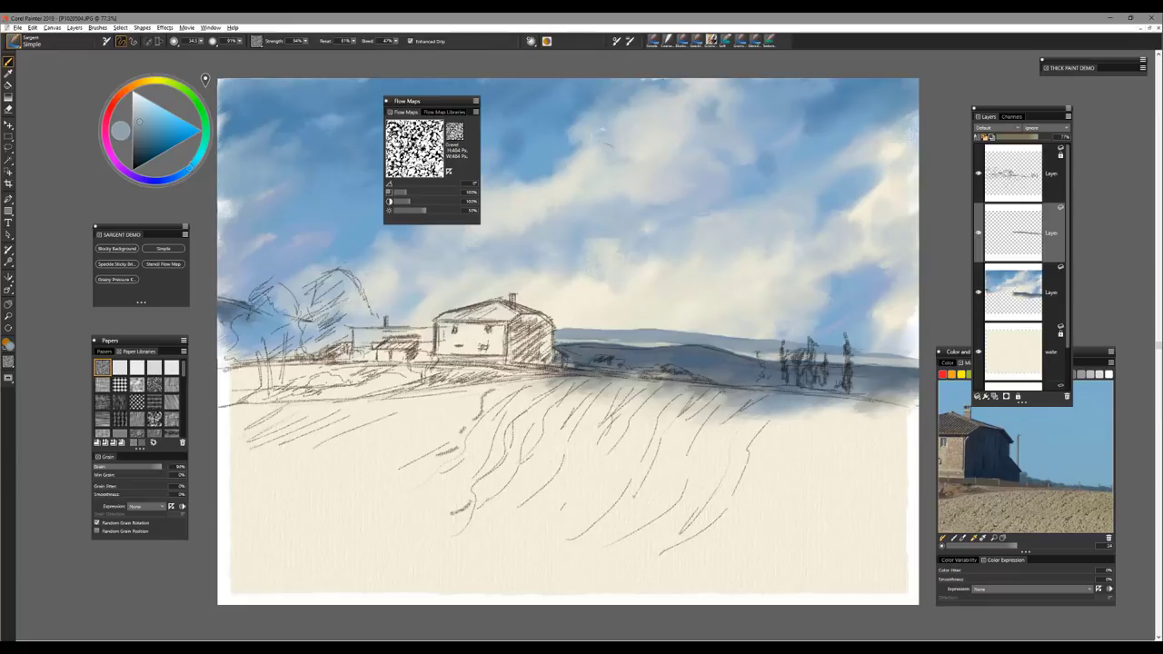
pyautogui.moveTo(419, 104); pyautogui.dragTo(300, 107)
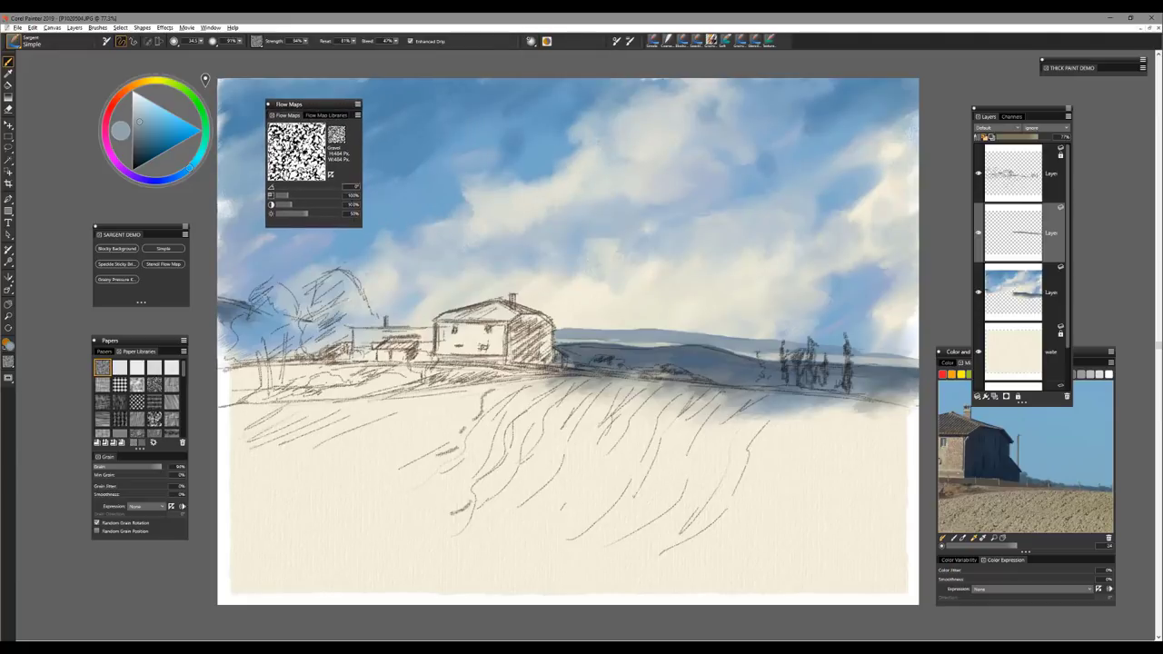
pyautogui.moveTo(285, 197); pyautogui.dragTo(304, 196)
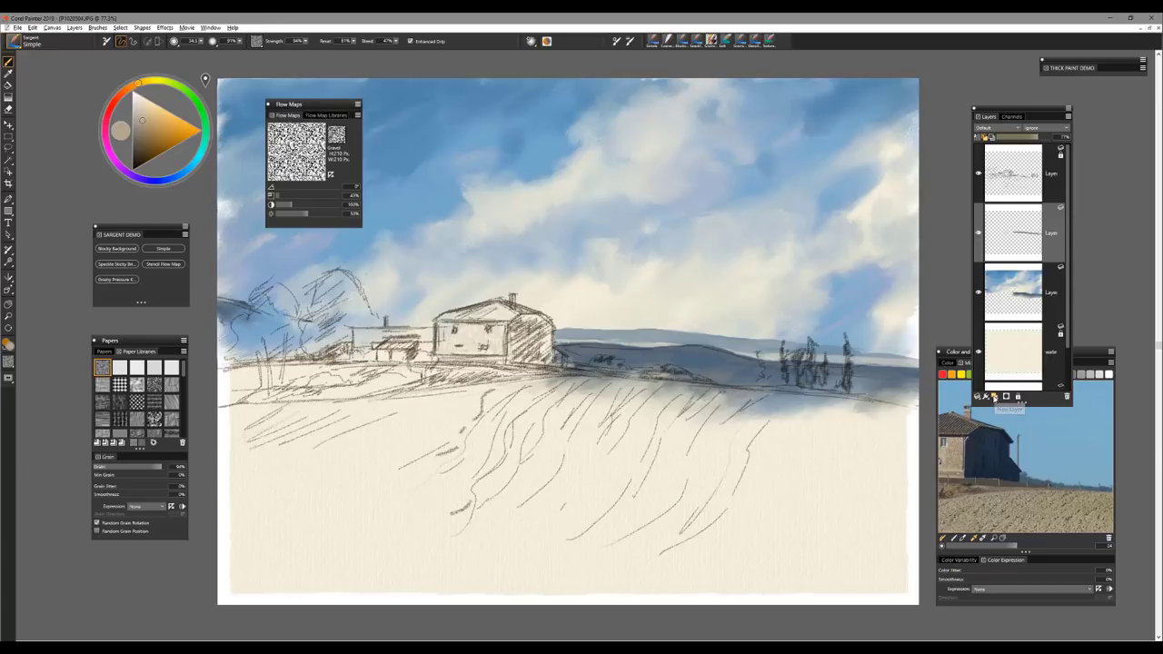
# Add a new layer above the ridge layer and paint the farmhouse's front wall with textured beige strokes.
pyautogui.click(994, 398)
pyautogui.moveTo(461, 338)
pyautogui.mouseDown()
pyautogui.moveTo(449, 331)
pyautogui.moveTo(494, 329)
pyautogui.moveTo(447, 347)
pyautogui.moveTo(487, 350)
pyautogui.moveTo(505, 325)
pyautogui.moveTo(487, 355)
pyautogui.moveTo(436, 347)
pyautogui.mouseUp()
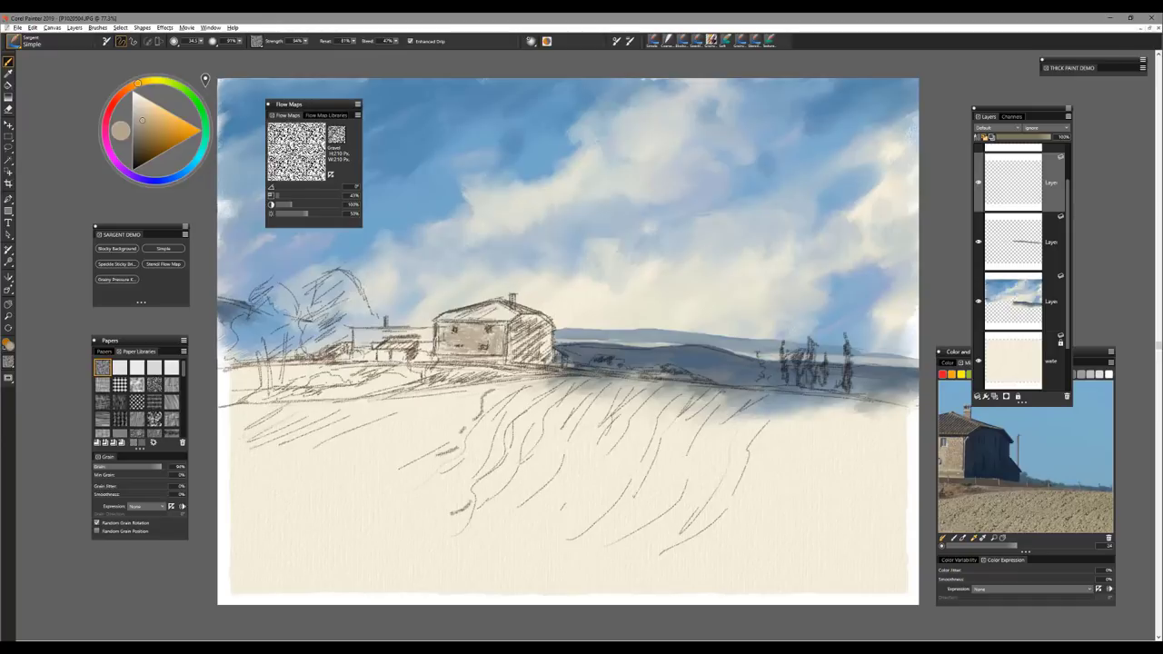
pyautogui.scroll(2, 568, 342)
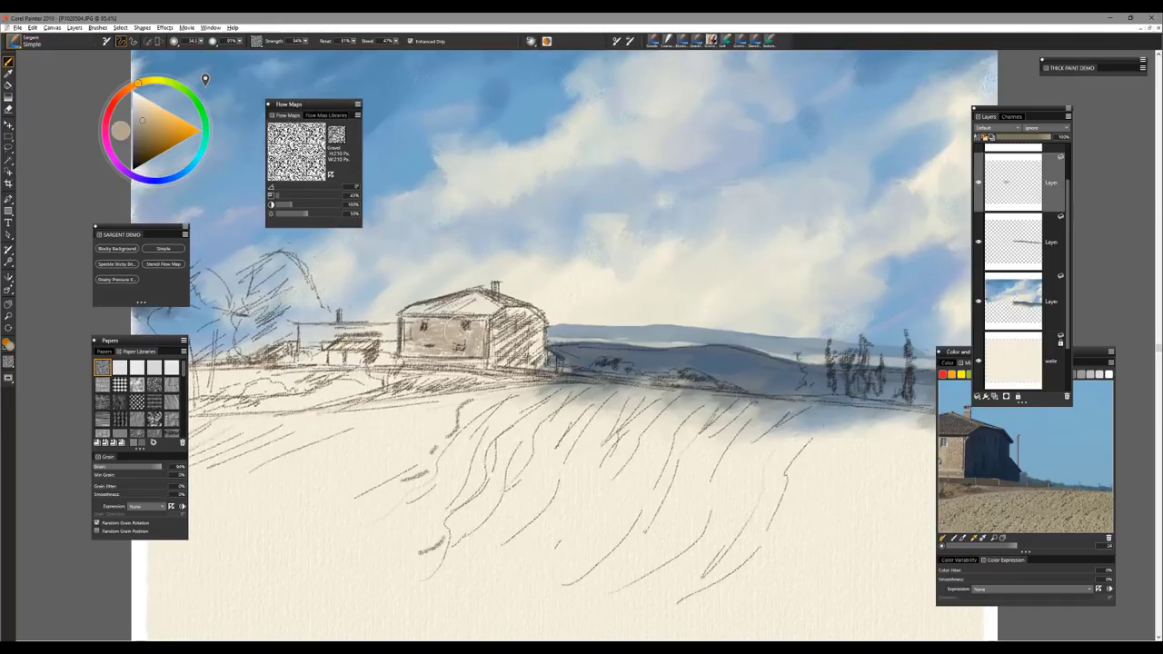
pyautogui.moveTo(416, 324)
pyautogui.mouseDown()
pyautogui.moveTo(411, 352)
pyautogui.moveTo(437, 339)
pyautogui.moveTo(482, 350)
pyautogui.mouseUp()
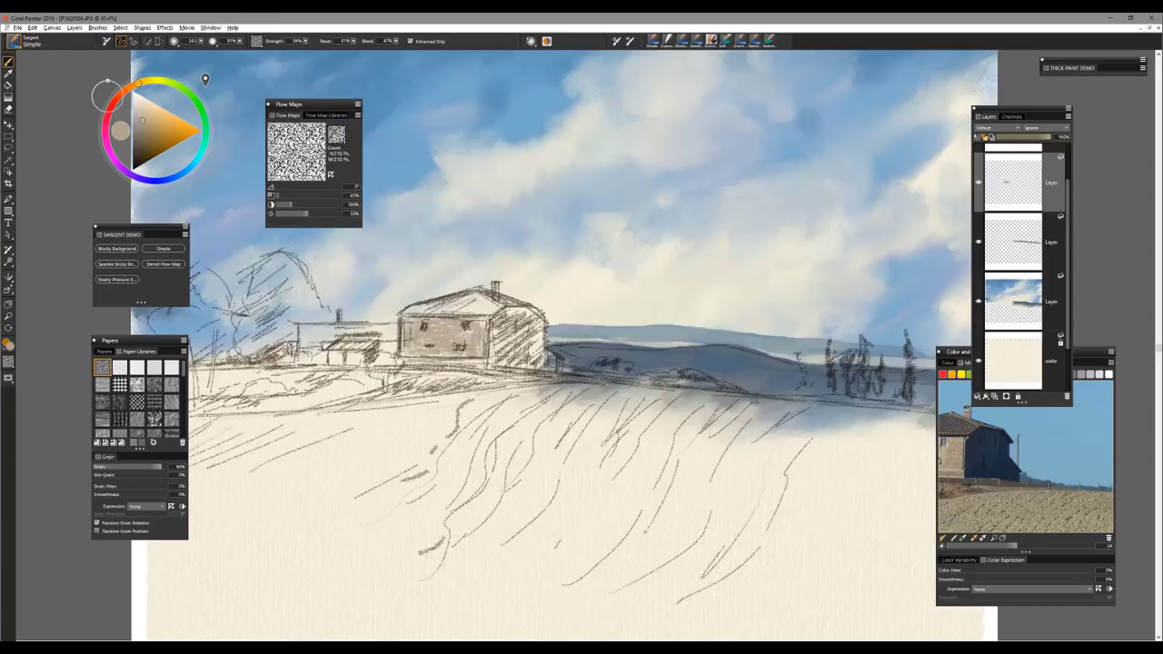
# Try the honeycomb-patterned flow map with beige test strokes over the clouds and undo the strokes.
pyautogui.click(323, 115)
pyautogui.click(346, 156)
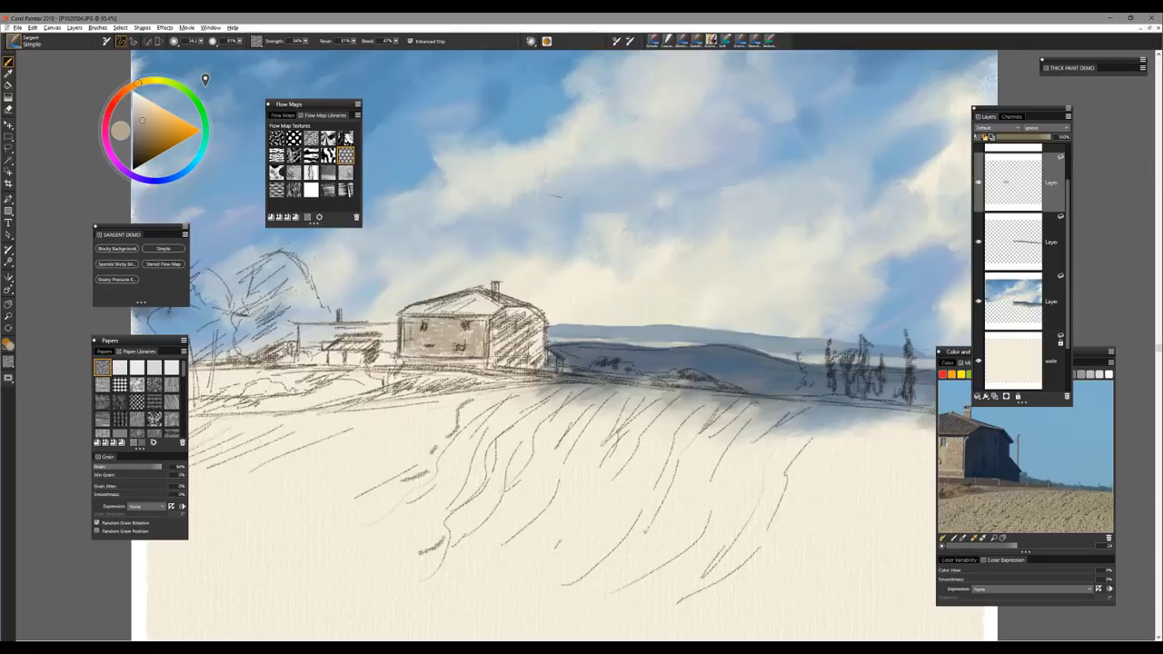
pyautogui.moveTo(627, 179); pyautogui.dragTo(793, 189)
pyautogui.moveTo(607, 195); pyautogui.dragTo(789, 217)
pyautogui.moveTo(616, 207); pyautogui.dragTo(793, 218)
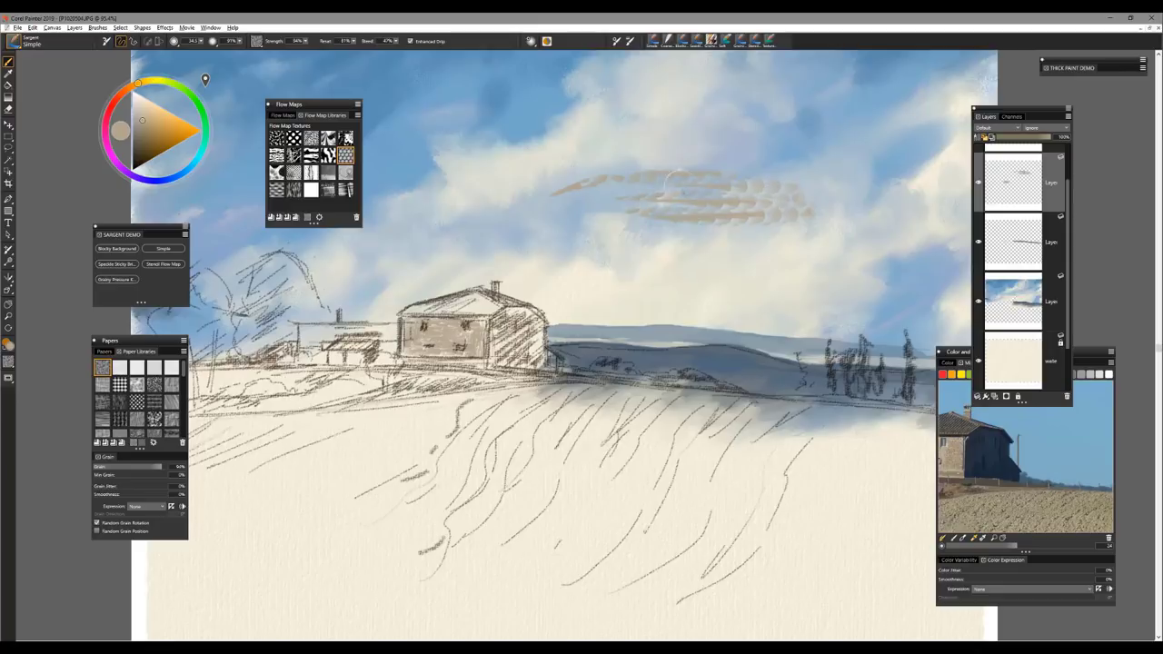
pyautogui.hotkey('ctrl', 'z')
pyautogui.hotkey('ctrl', 'z')
pyautogui.hotkey('ctrl', 'z')
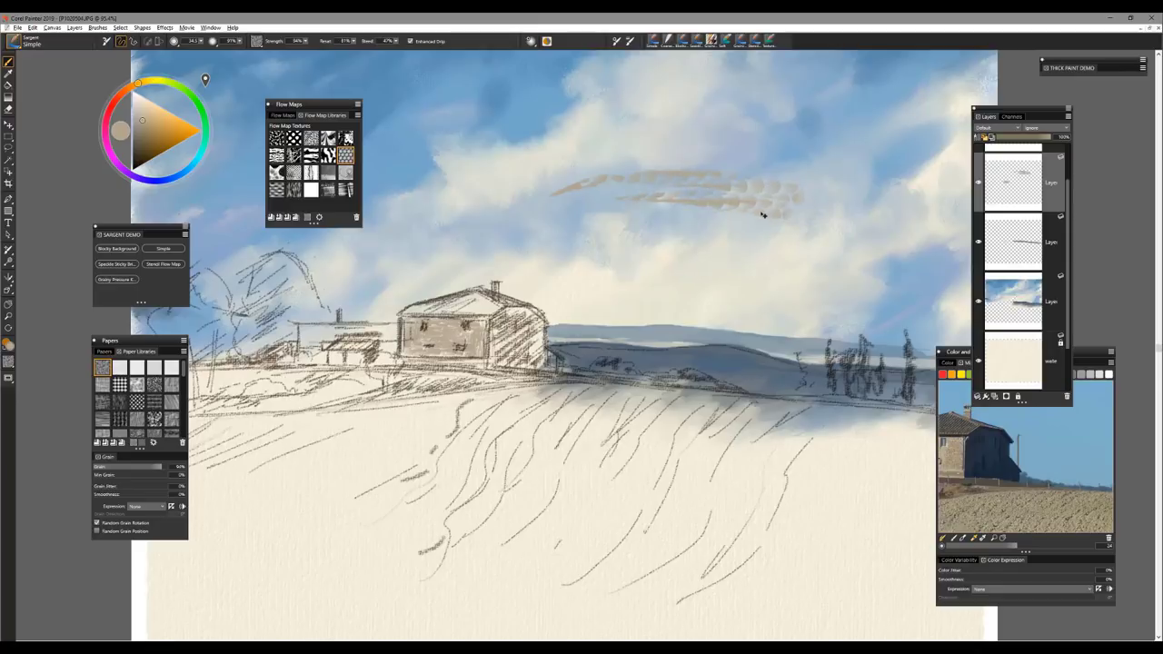
pyautogui.hotkey('ctrl', 'z')
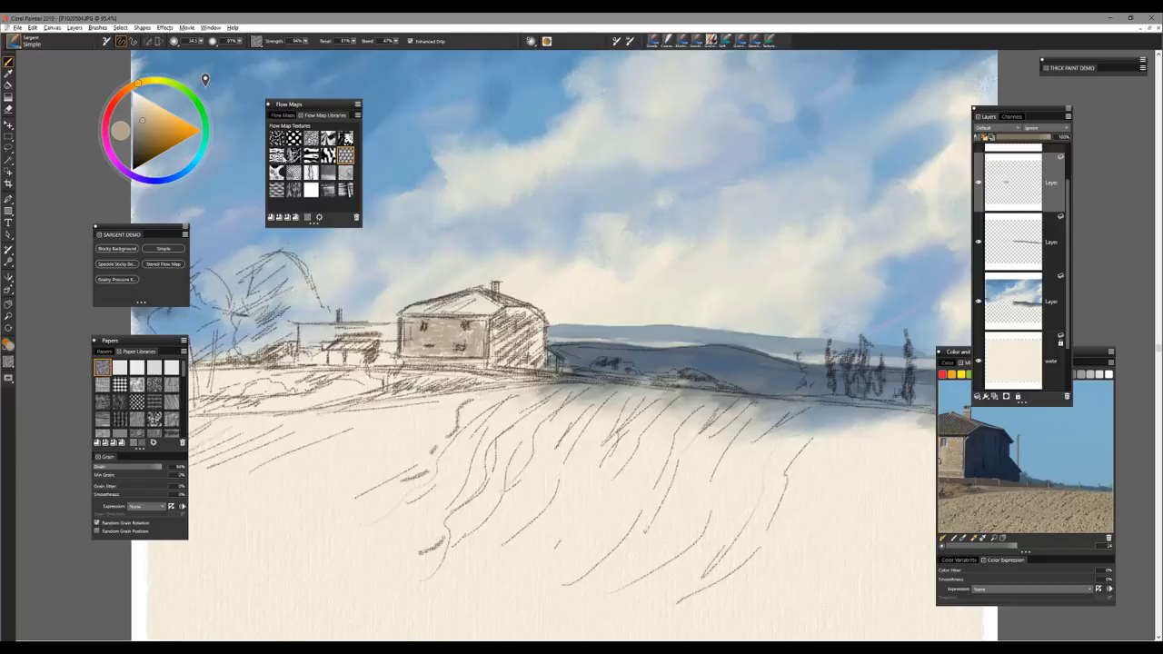
# Switch to the High Contrast flow map, reduce its scale to 63%, raise its contrast and texture the farmhouse's front wall.
pyautogui.click(277, 159)
pyautogui.click(285, 116)
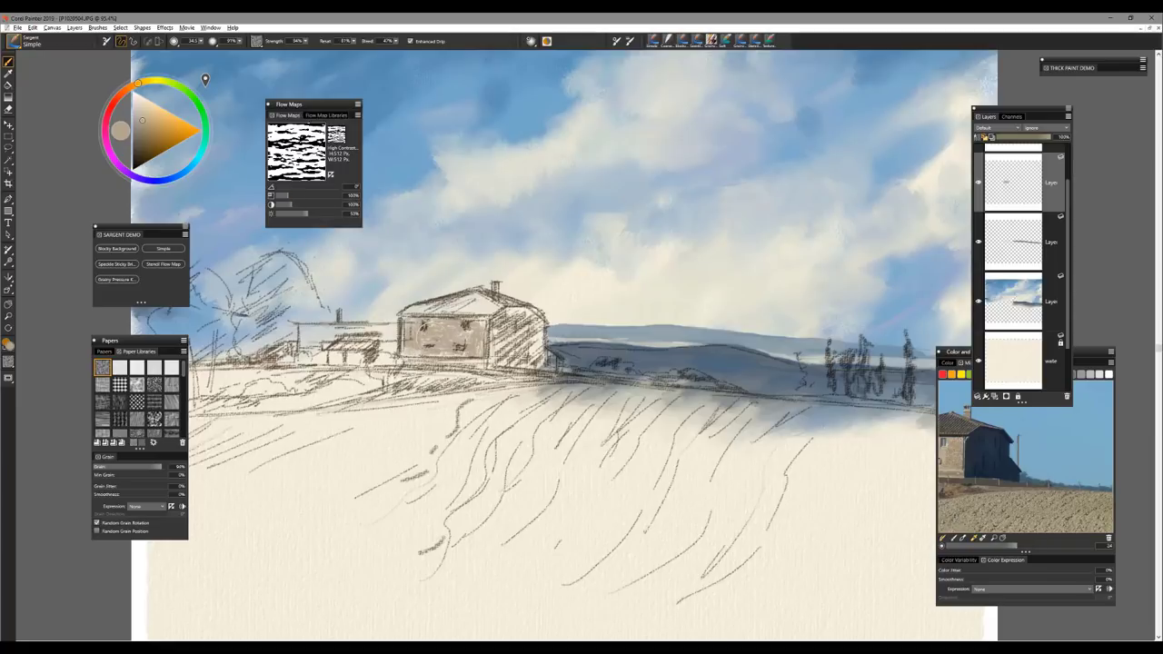
pyautogui.click(282, 195)
pyautogui.click(311, 204)
pyautogui.moveTo(315, 209); pyautogui.dragTo(318, 209)
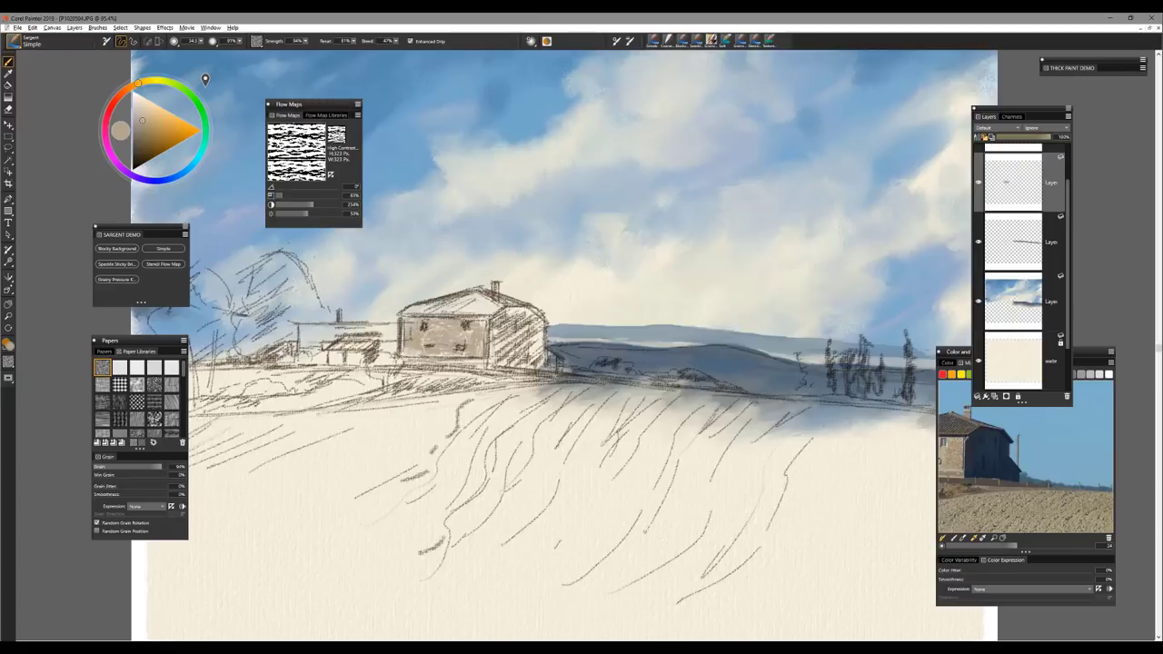
pyautogui.moveTo(429, 354); pyautogui.dragTo(469, 331)
# Choose a speckled flow map and paint the farmhouse's shaded side wall dark blue and its roof dark brown.
pyautogui.click(324, 116)
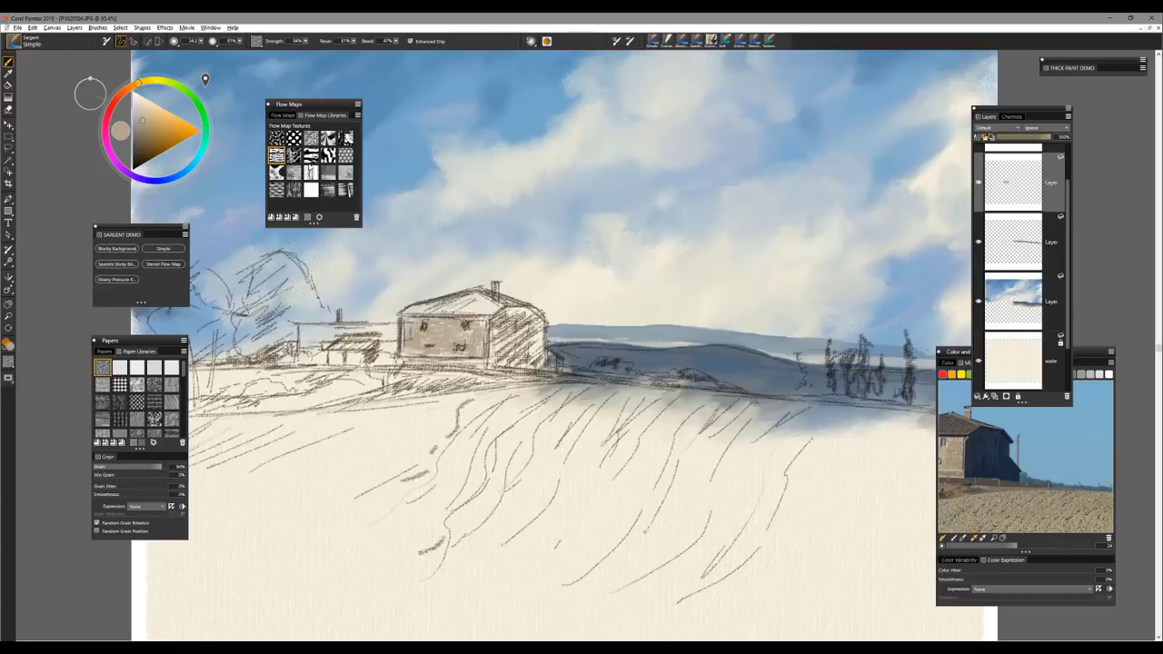
pyautogui.click(311, 137)
pyautogui.click(139, 158)
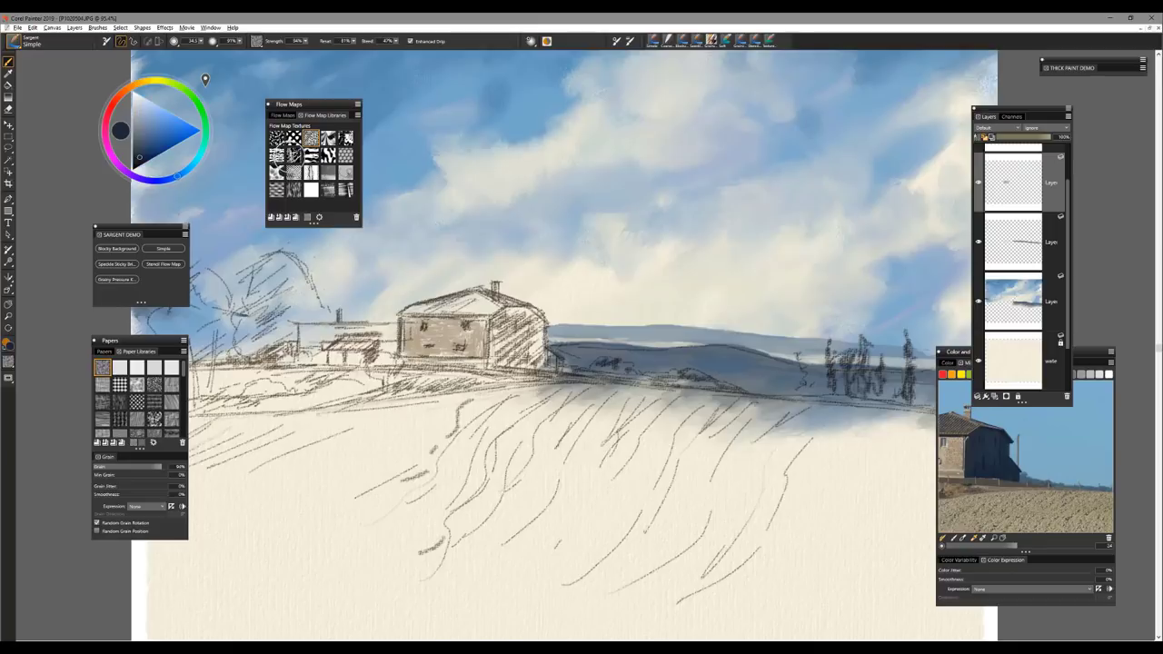
pyautogui.moveTo(504, 325)
pyautogui.mouseDown()
pyautogui.moveTo(498, 351)
pyautogui.moveTo(506, 309)
pyautogui.moveTo(507, 320)
pyautogui.moveTo(525, 313)
pyautogui.moveTo(498, 352)
pyautogui.moveTo(506, 323)
pyautogui.moveTo(509, 338)
pyautogui.moveTo(501, 322)
pyautogui.moveTo(498, 334)
pyautogui.moveTo(451, 300)
pyautogui.moveTo(416, 310)
pyautogui.moveTo(460, 296)
pyautogui.moveTo(452, 305)
pyautogui.mouseUp()
pyautogui.keyDown('alt'); pyautogui.click(495, 309); pyautogui.keyUp('alt')
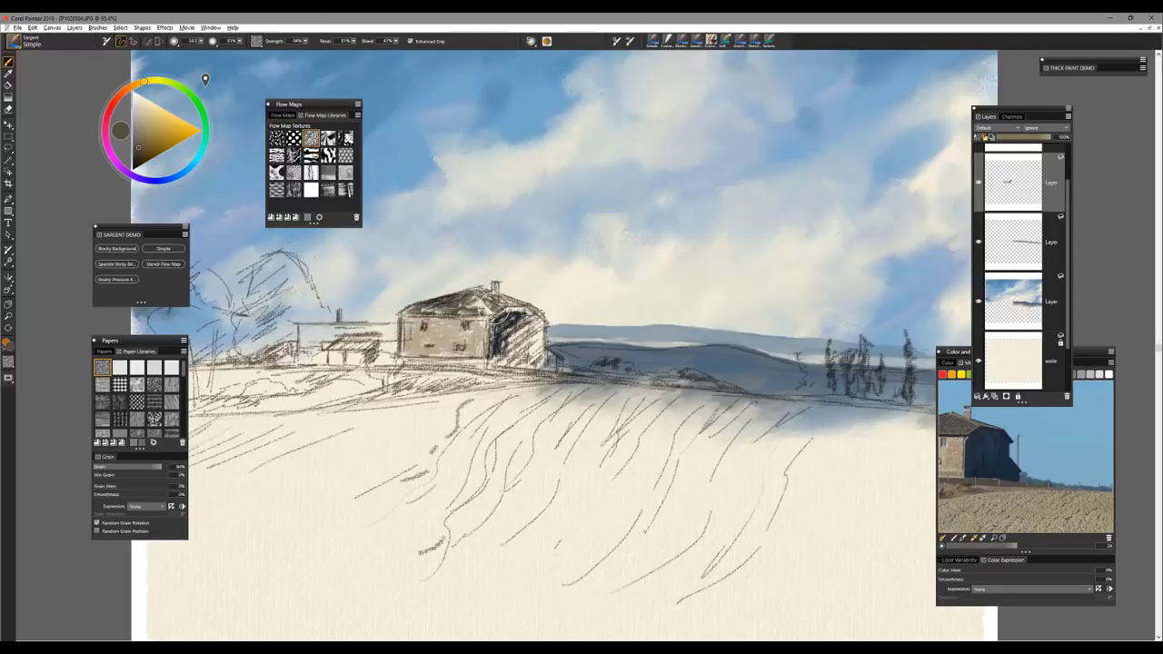
pyautogui.moveTo(416, 311); pyautogui.dragTo(471, 298)
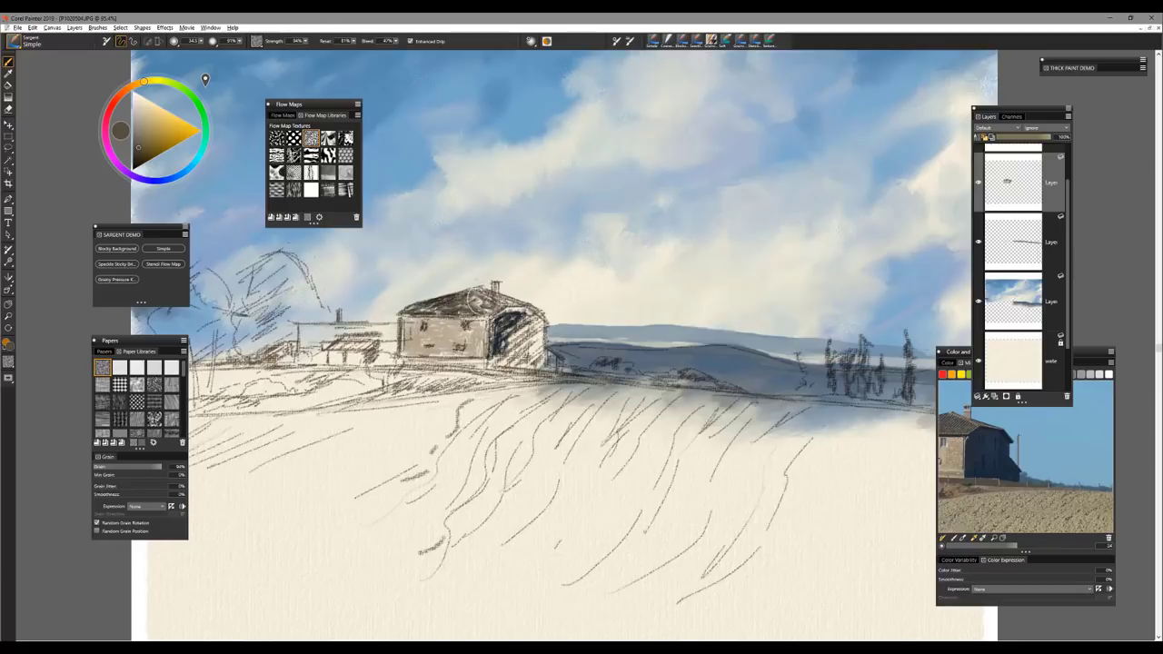
pyautogui.moveTo(482, 293)
pyautogui.mouseDown()
pyautogui.moveTo(525, 296)
pyautogui.moveTo(503, 319)
pyautogui.moveTo(485, 298)
pyautogui.mouseUp()
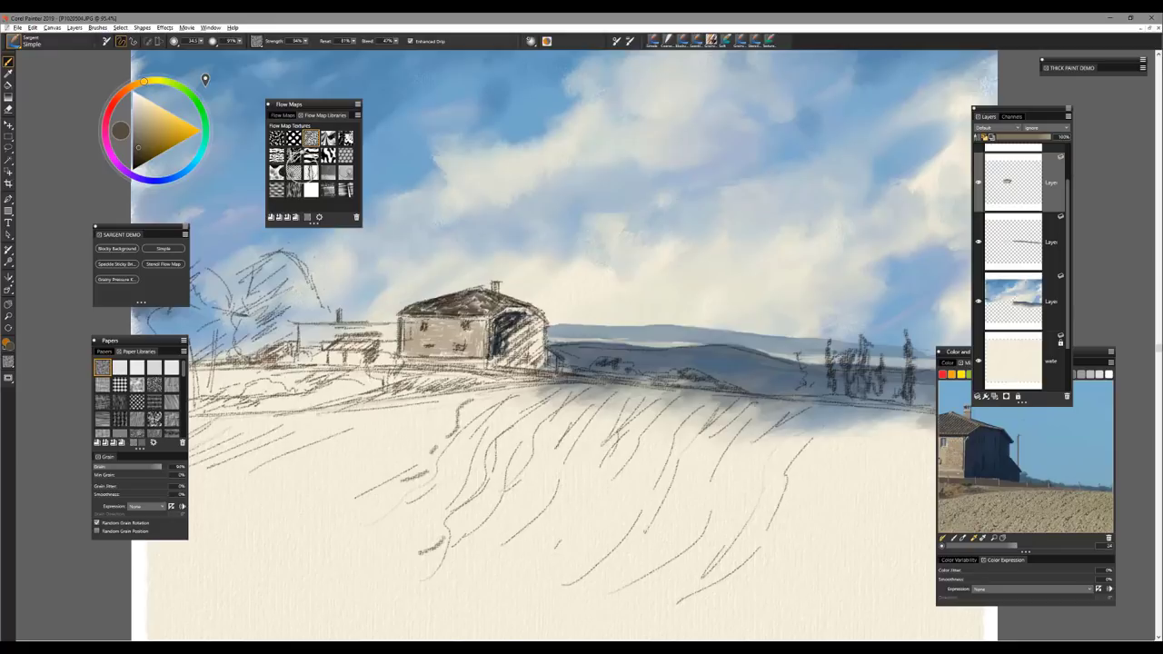
# Shift the beige sampled from the front wall to a reddish brown and paint brick texture across that wall.
pyautogui.keyDown('alt'); pyautogui.click(440, 332); pyautogui.keyUp('alt')
pyautogui.click(133, 88)
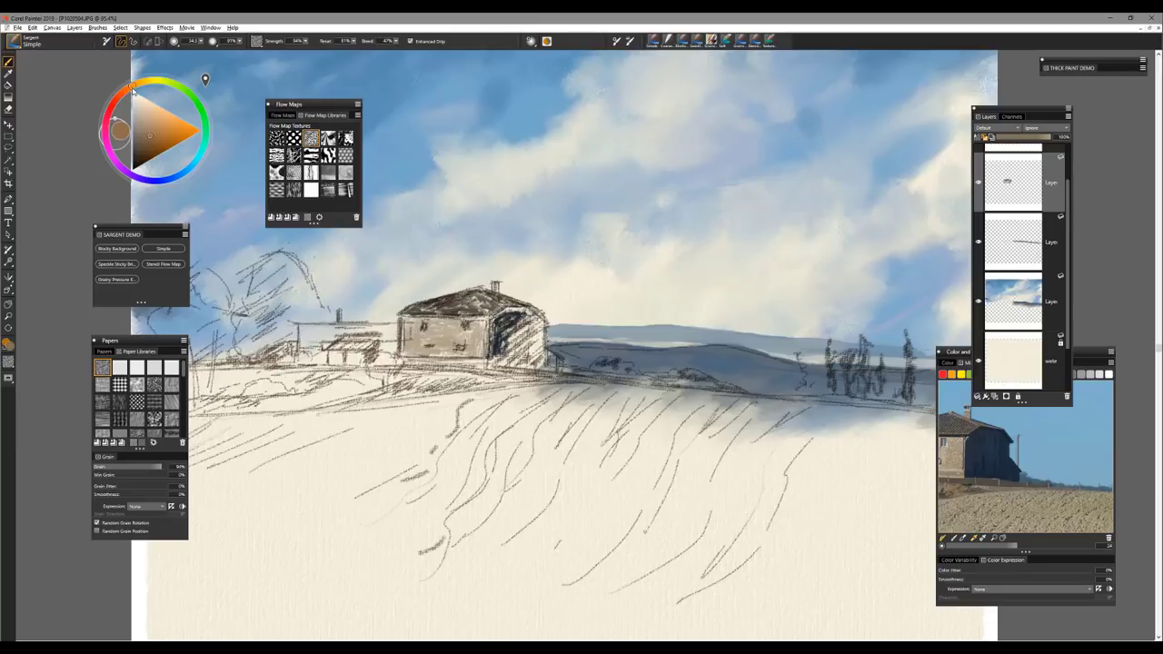
pyautogui.click(152, 135)
pyautogui.moveTo(415, 318)
pyautogui.mouseDown()
pyautogui.moveTo(447, 317)
pyautogui.moveTo(416, 331)
pyautogui.moveTo(459, 338)
pyautogui.moveTo(418, 353)
pyautogui.moveTo(487, 341)
pyautogui.moveTo(474, 320)
pyautogui.moveTo(405, 323)
pyautogui.moveTo(418, 359)
pyautogui.mouseUp()
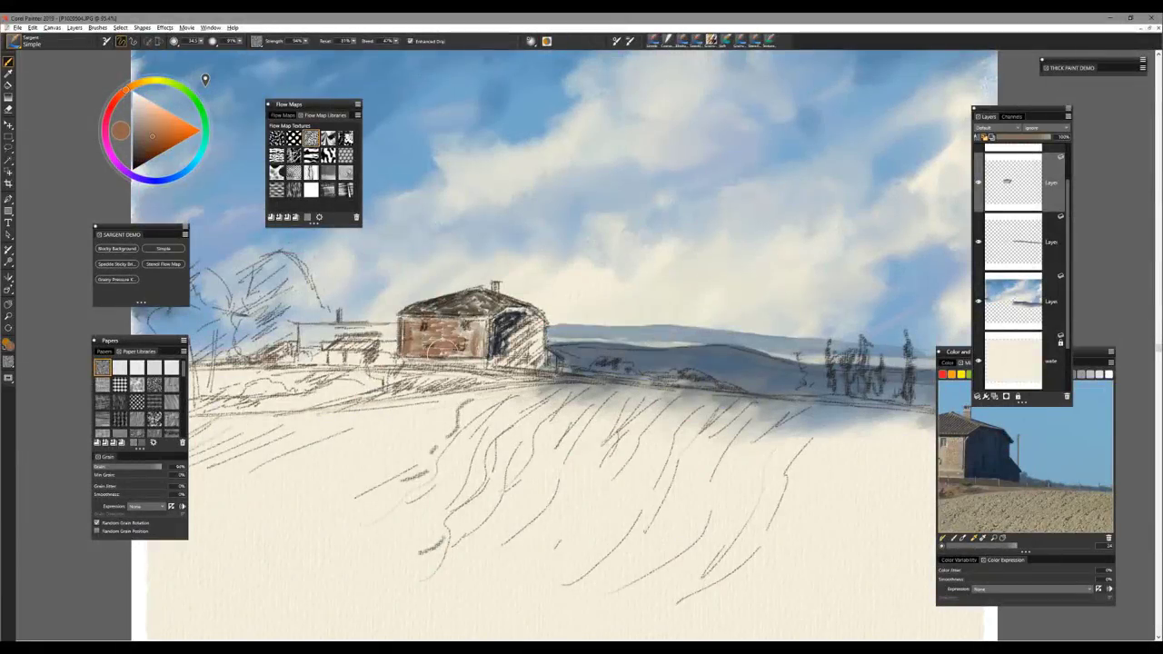
pyautogui.moveTo(440, 343)
pyautogui.mouseDown()
pyautogui.moveTo(472, 338)
pyautogui.moveTo(481, 318)
pyautogui.mouseUp()
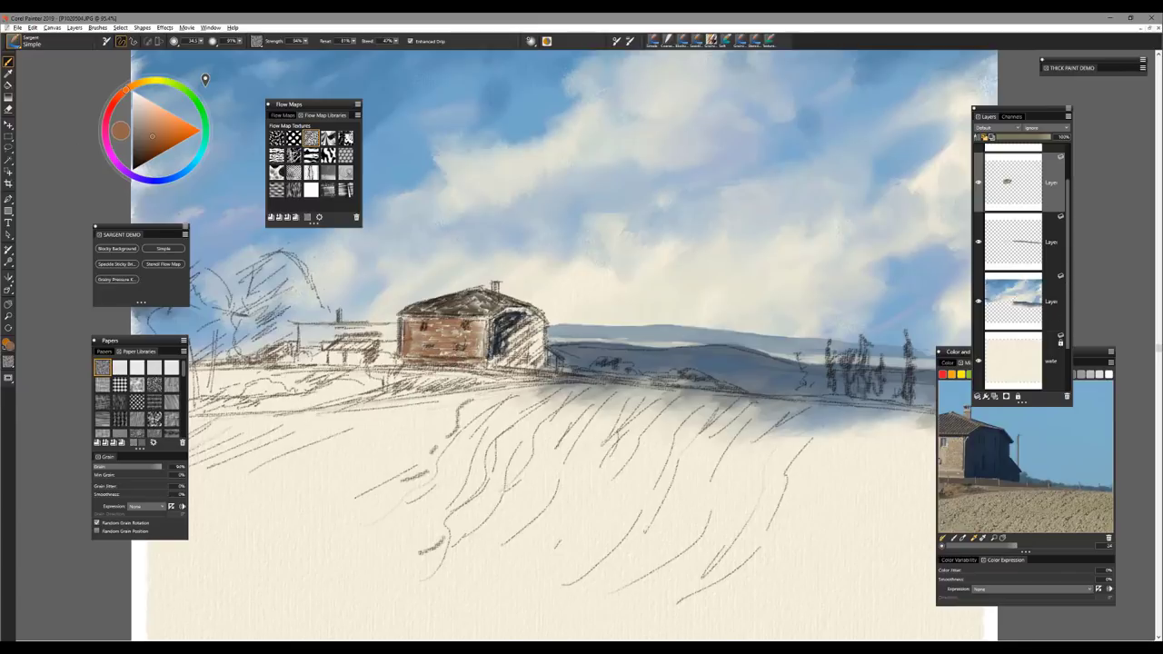
# Hide the sketch layer and paint more reddish-brown brick texture along the farmhouse front wall's edge beside the shaded wall.
pyautogui.moveTo(1069, 226); pyautogui.dragTo(1073, 184)
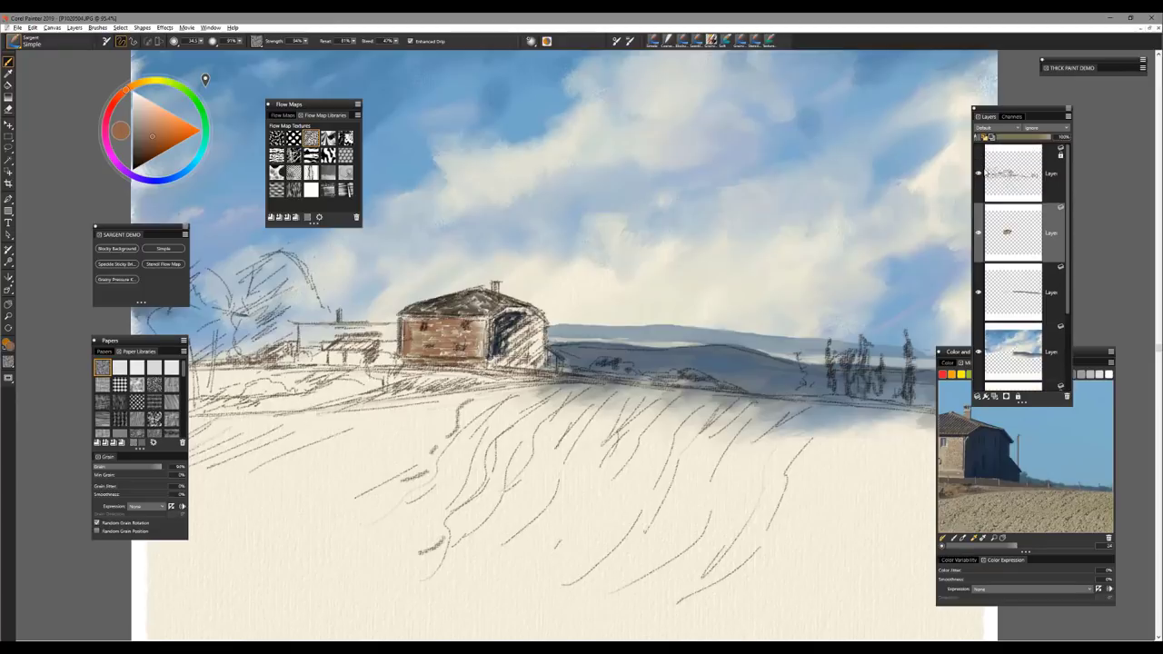
pyautogui.click(979, 175)
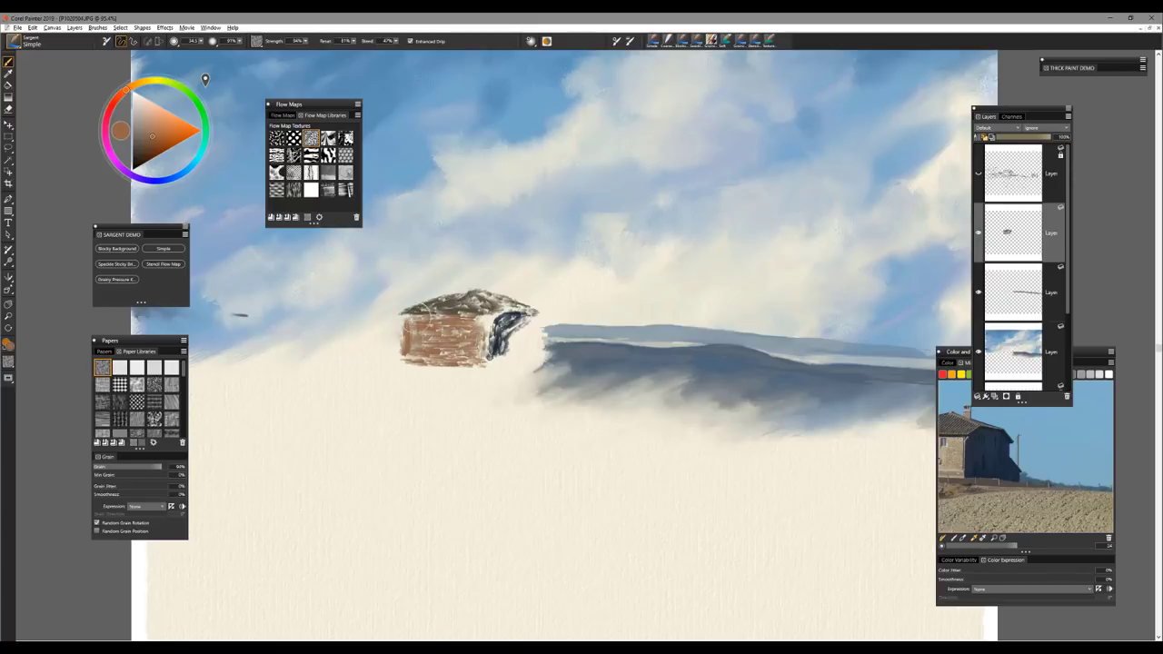
pyautogui.moveTo(483, 336); pyautogui.dragTo(487, 358)
# Switch to the Grainy Pressure Knife, show the sketch layer again, and fill the front wall reddish brown and the side wall in a sampled dark tone.
pyautogui.click(117, 279)
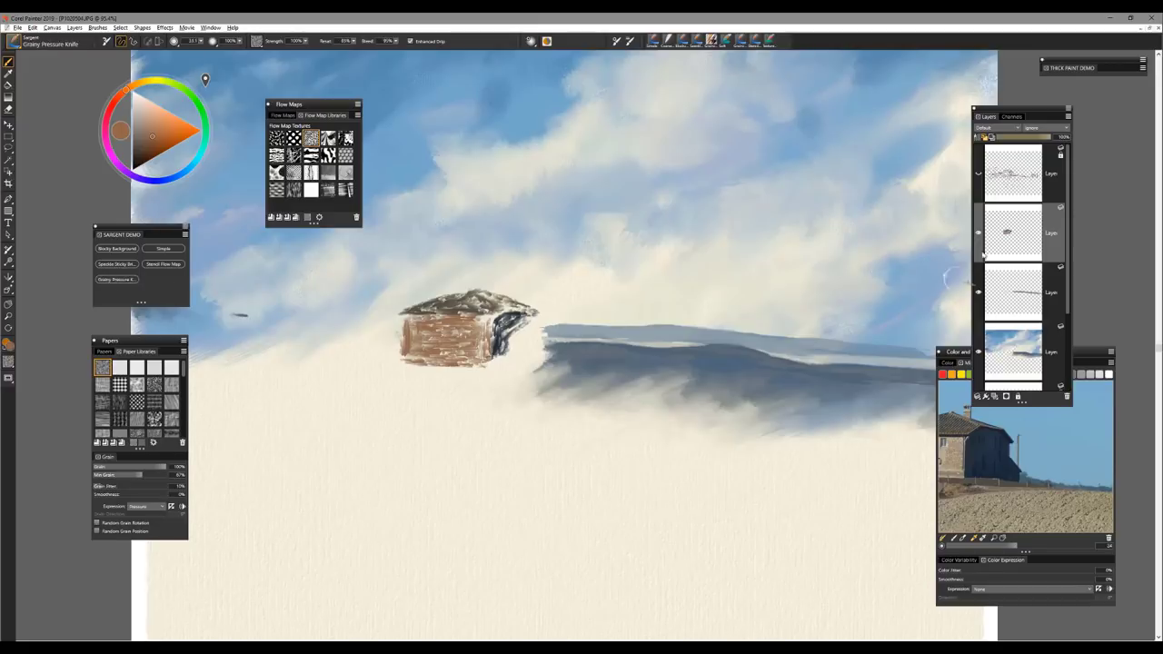
pyautogui.click(978, 174)
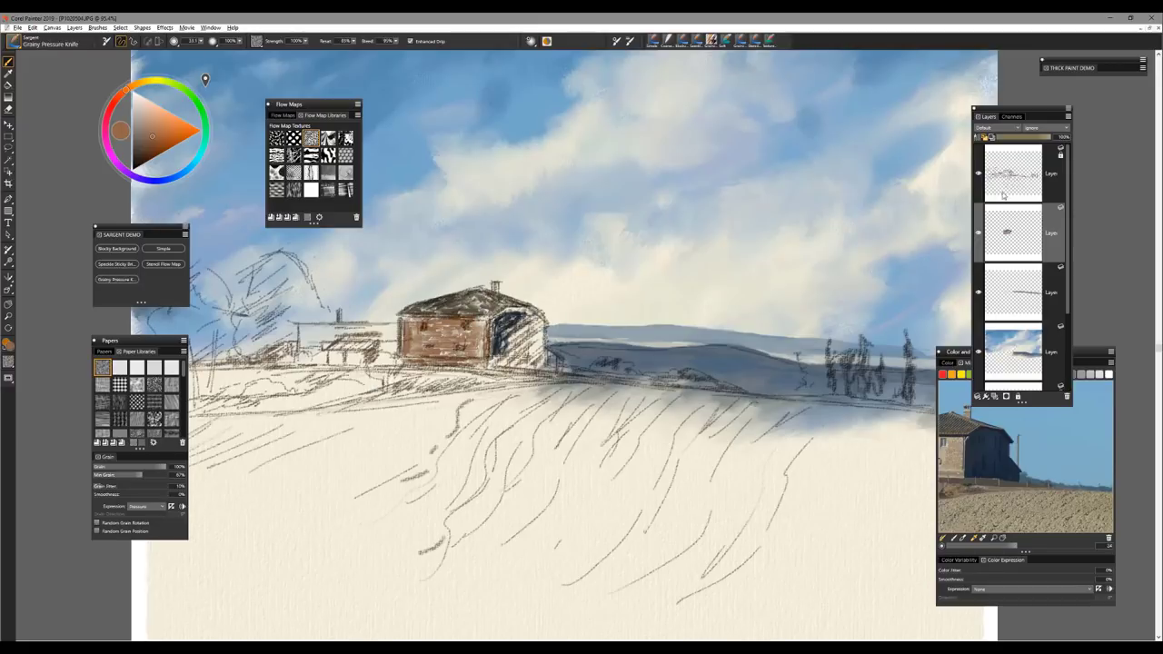
pyautogui.moveTo(434, 327)
pyautogui.mouseDown()
pyautogui.moveTo(434, 348)
pyautogui.moveTo(443, 337)
pyautogui.moveTo(409, 325)
pyautogui.moveTo(452, 315)
pyautogui.moveTo(430, 320)
pyautogui.moveTo(479, 333)
pyautogui.moveTo(459, 332)
pyautogui.moveTo(482, 346)
pyautogui.moveTo(411, 358)
pyautogui.moveTo(479, 344)
pyautogui.moveTo(483, 326)
pyautogui.moveTo(404, 342)
pyautogui.moveTo(404, 357)
pyautogui.moveTo(467, 343)
pyautogui.mouseUp()
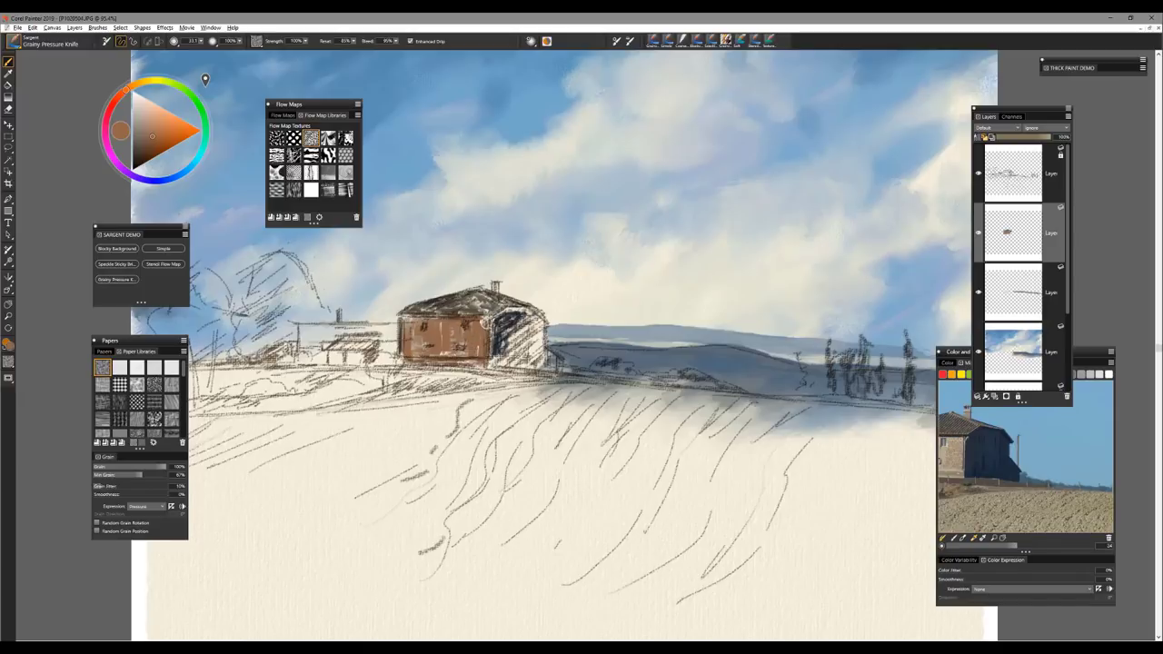
pyautogui.keyDown('alt'); pyautogui.click(514, 316); pyautogui.keyUp('alt')
pyautogui.moveTo(514, 316)
pyautogui.mouseDown()
pyautogui.moveTo(497, 346)
pyautogui.moveTo(524, 341)
pyautogui.moveTo(501, 321)
pyautogui.moveTo(495, 347)
pyautogui.moveTo(500, 320)
pyautogui.moveTo(467, 302)
pyautogui.moveTo(416, 308)
pyautogui.moveTo(481, 291)
pyautogui.moveTo(467, 312)
pyautogui.moveTo(505, 324)
pyautogui.moveTo(498, 315)
pyautogui.moveTo(495, 345)
pyautogui.moveTo(512, 336)
pyautogui.moveTo(545, 362)
pyautogui.mouseUp()
# Paint sampled olive strokes over the ground below the farmhouse and light brown along the base of its front wall.
pyautogui.keyDown('alt'); pyautogui.click(467, 304); pyautogui.keyUp('alt')
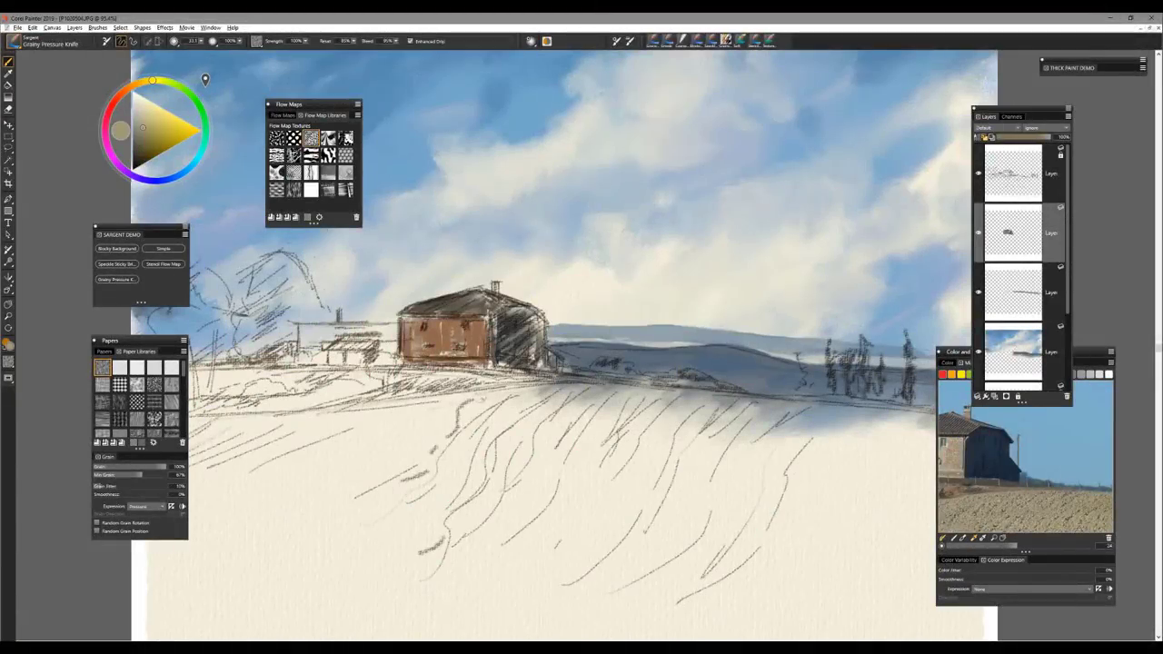
pyautogui.moveTo(495, 400)
pyautogui.mouseDown()
pyautogui.moveTo(374, 386)
pyautogui.moveTo(543, 373)
pyautogui.moveTo(529, 371)
pyautogui.mouseUp()
pyautogui.moveTo(385, 368); pyautogui.dragTo(265, 414)
pyautogui.moveTo(387, 427); pyautogui.dragTo(556, 377)
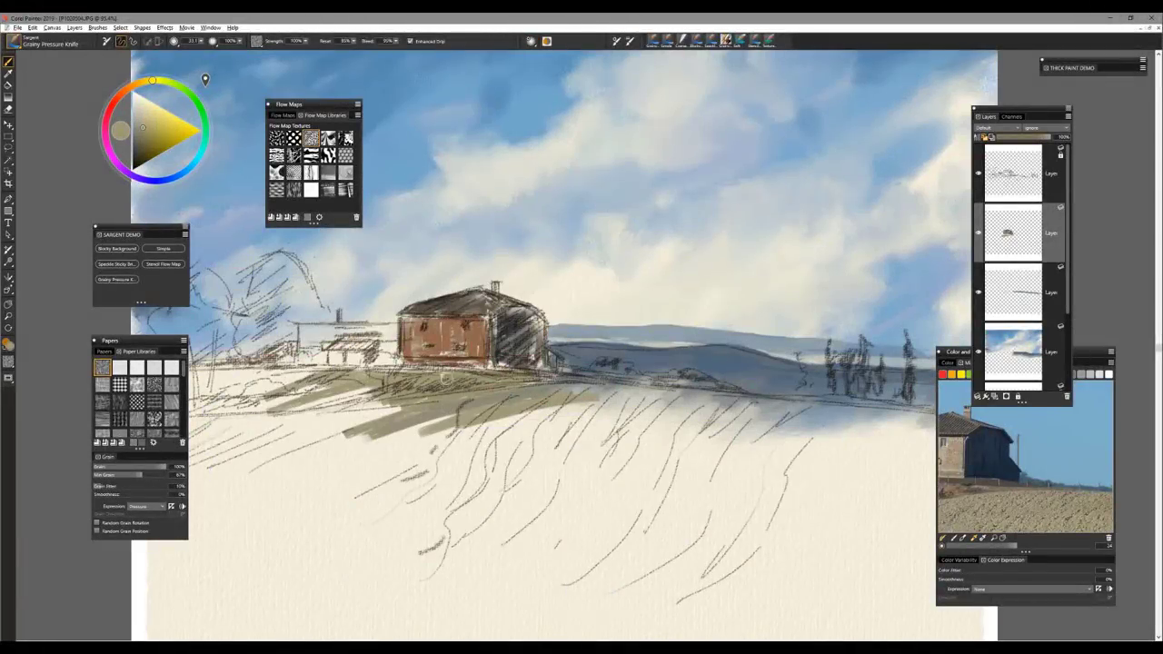
pyautogui.keyDown('alt'); pyautogui.click(420, 356); pyautogui.keyUp('alt')
pyautogui.moveTo(418, 361); pyautogui.dragTo(480, 363)
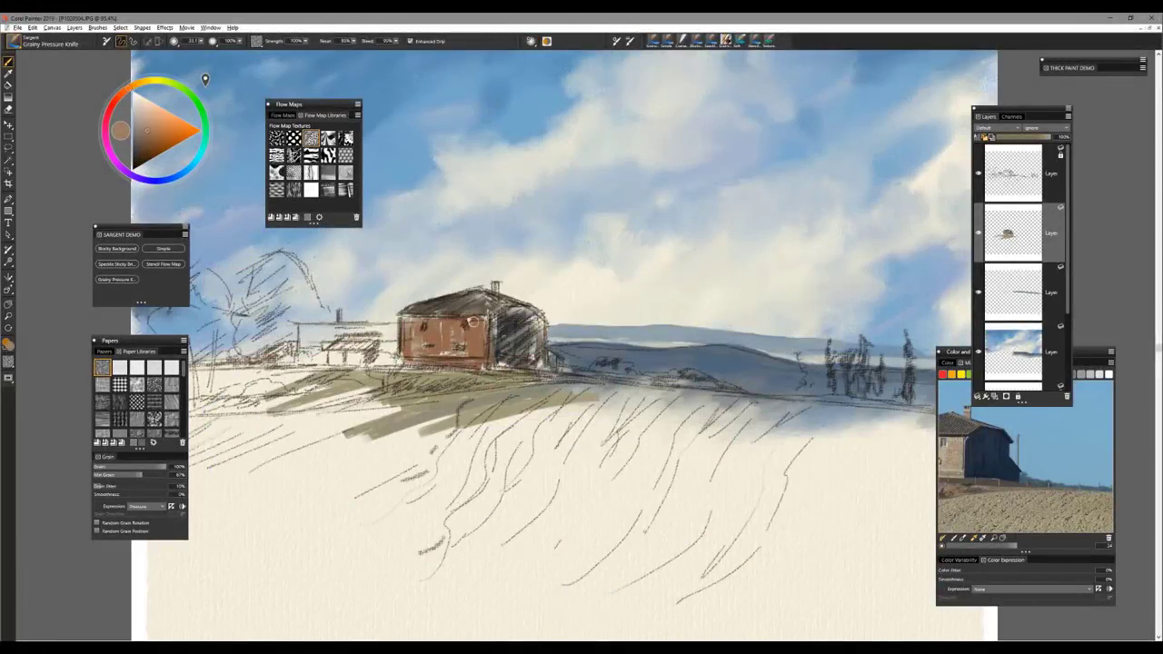
# Shift the color sampled from the roof to a reddish brown and paint the farmhouse roof with it.
pyautogui.keyDown('alt'); pyautogui.click(472, 302); pyautogui.keyUp('alt')
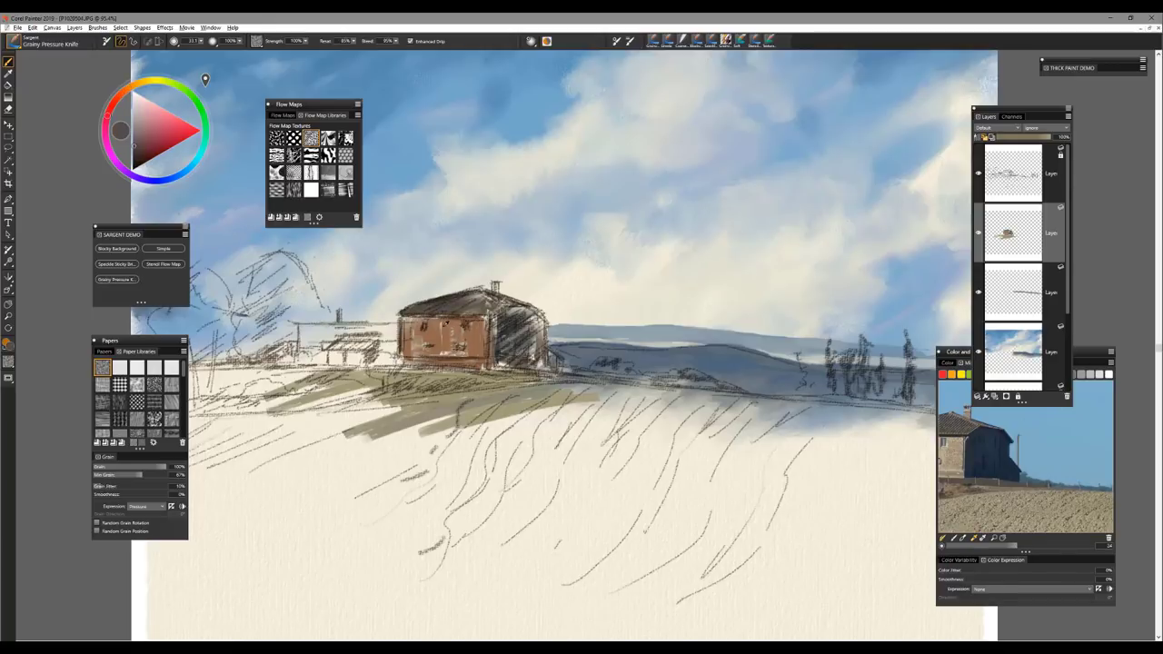
pyautogui.keyDown('alt'); pyautogui.click(469, 294); pyautogui.keyUp('alt')
pyautogui.click(145, 126)
pyautogui.click(117, 96)
pyautogui.moveTo(158, 133); pyautogui.dragTo(152, 143)
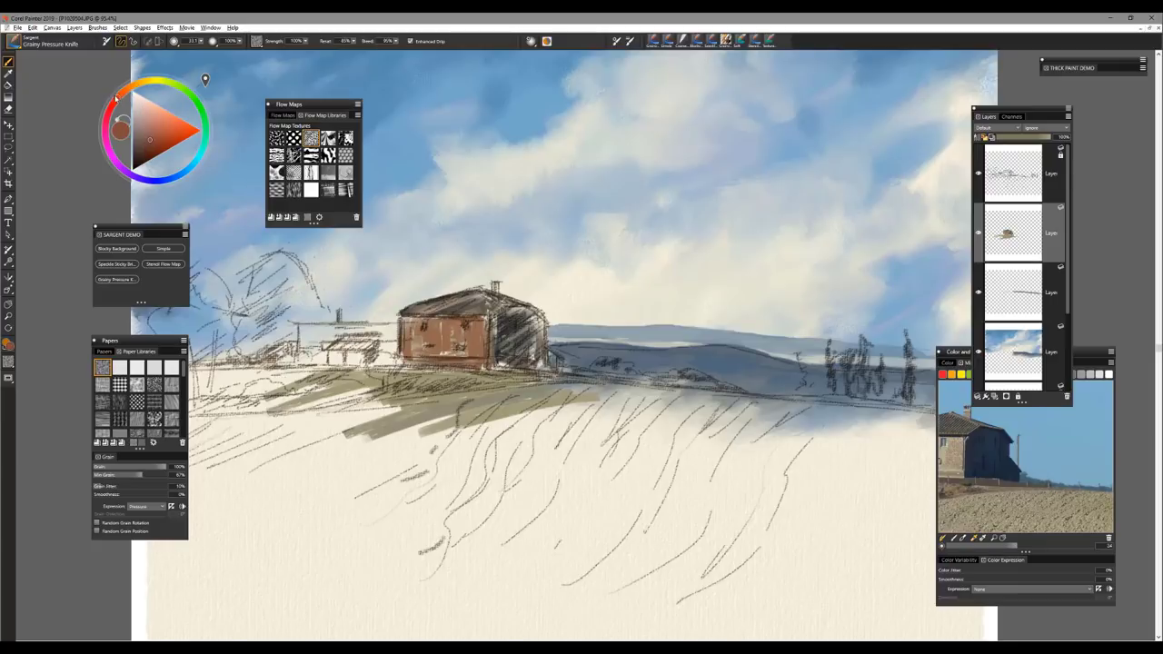
pyautogui.click(151, 138)
pyautogui.moveTo(459, 295)
pyautogui.mouseDown()
pyautogui.moveTo(420, 314)
pyautogui.moveTo(476, 289)
pyautogui.moveTo(447, 311)
pyautogui.moveTo(463, 312)
pyautogui.mouseUp()
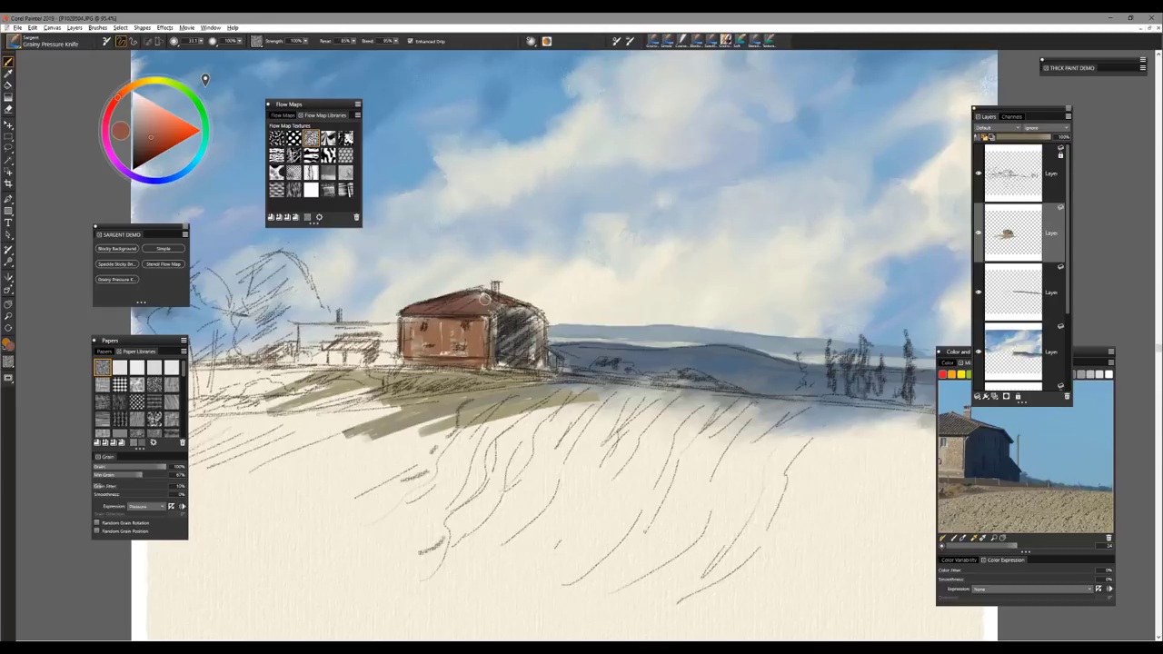
# Add lighter strokes to the roof near its ridge and paint the front wall a warmer orange brown.
pyautogui.click(154, 124)
pyautogui.moveTo(474, 301)
pyautogui.mouseDown()
pyautogui.moveTo(444, 308)
pyautogui.moveTo(491, 292)
pyautogui.mouseUp()
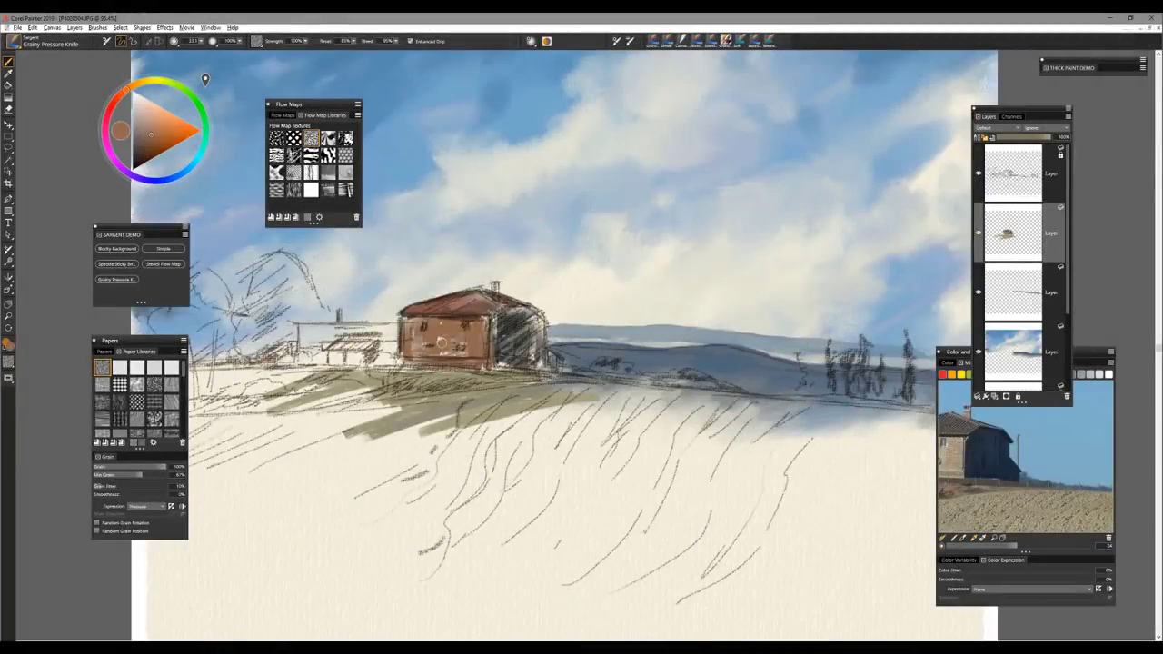
pyautogui.moveTo(409, 317)
pyautogui.mouseDown()
pyautogui.moveTo(458, 347)
pyautogui.moveTo(456, 328)
pyautogui.moveTo(503, 331)
pyautogui.moveTo(472, 349)
pyautogui.moveTo(488, 325)
pyautogui.mouseUp()
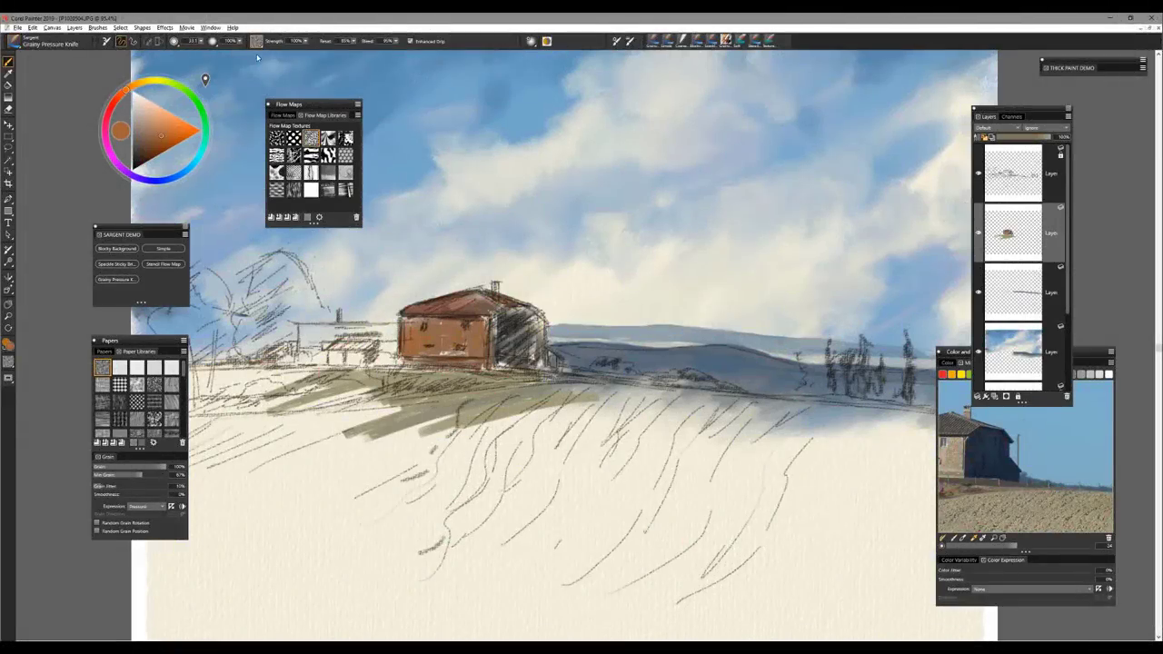
# Choose another paper texture for the brush, check its paper-sourced dab stencil settings, and test it on the ground below the farmhouse.
pyautogui.click(257, 41)
pyautogui.moveTo(345, 83); pyautogui.dragTo(341, 171)
pyautogui.click(260, 118)
pyautogui.click(260, 116)
pyautogui.click(532, 41)
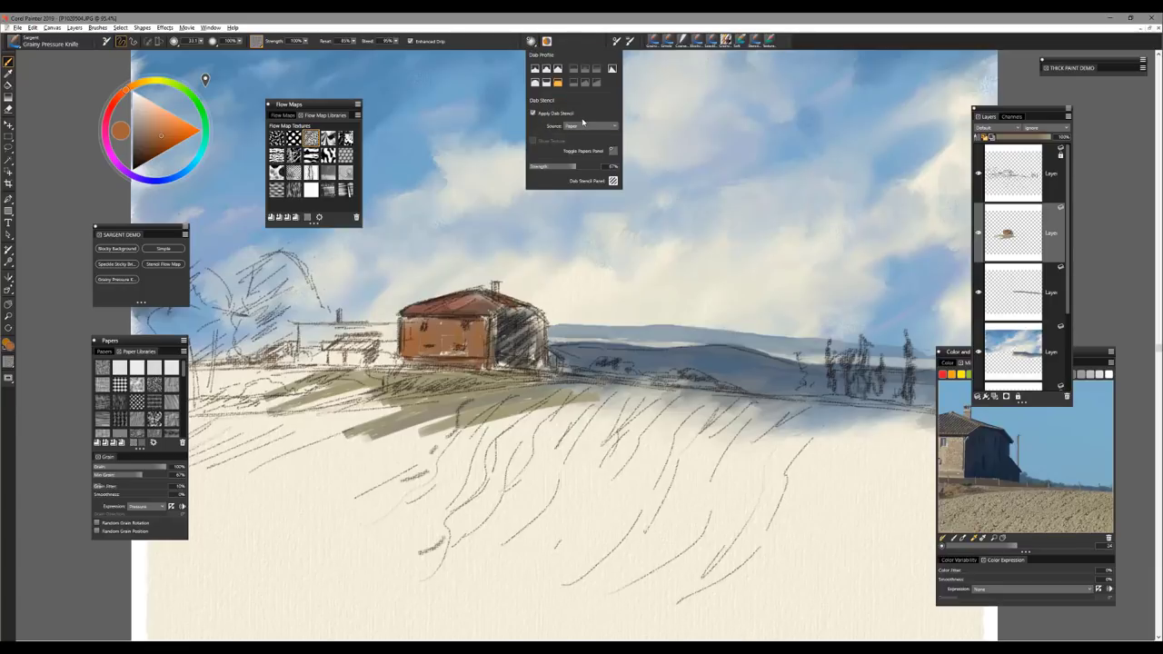
pyautogui.click(440, 392)
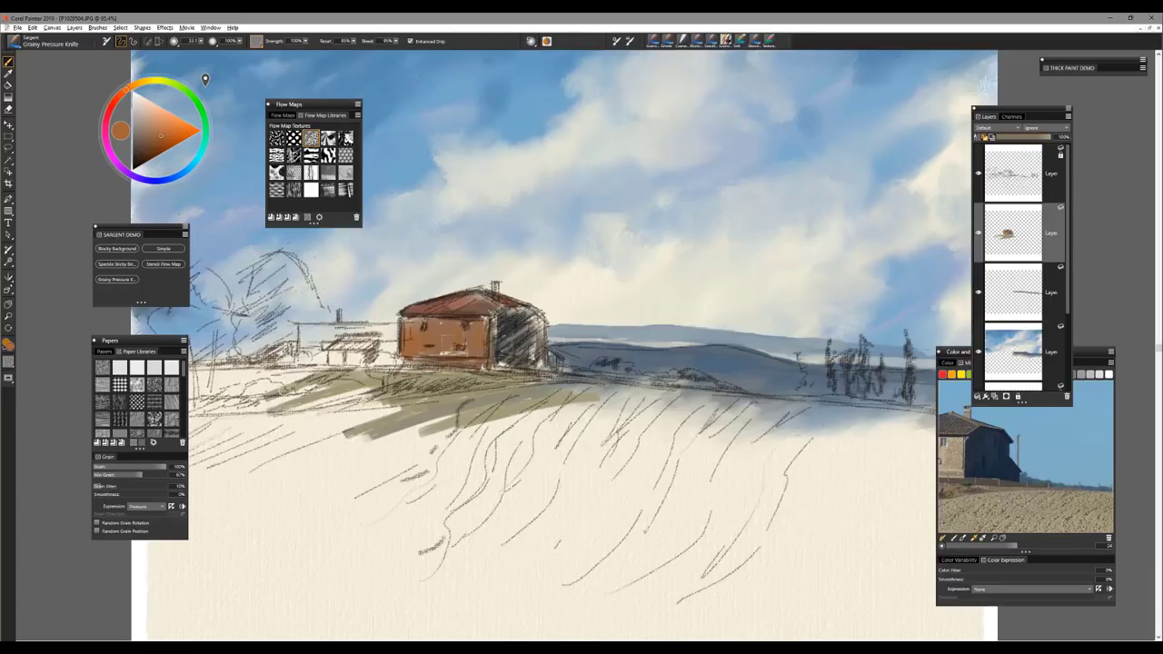
pyautogui.moveTo(393, 407)
pyautogui.mouseDown()
pyautogui.moveTo(339, 420)
pyautogui.moveTo(384, 400)
pyautogui.mouseUp()
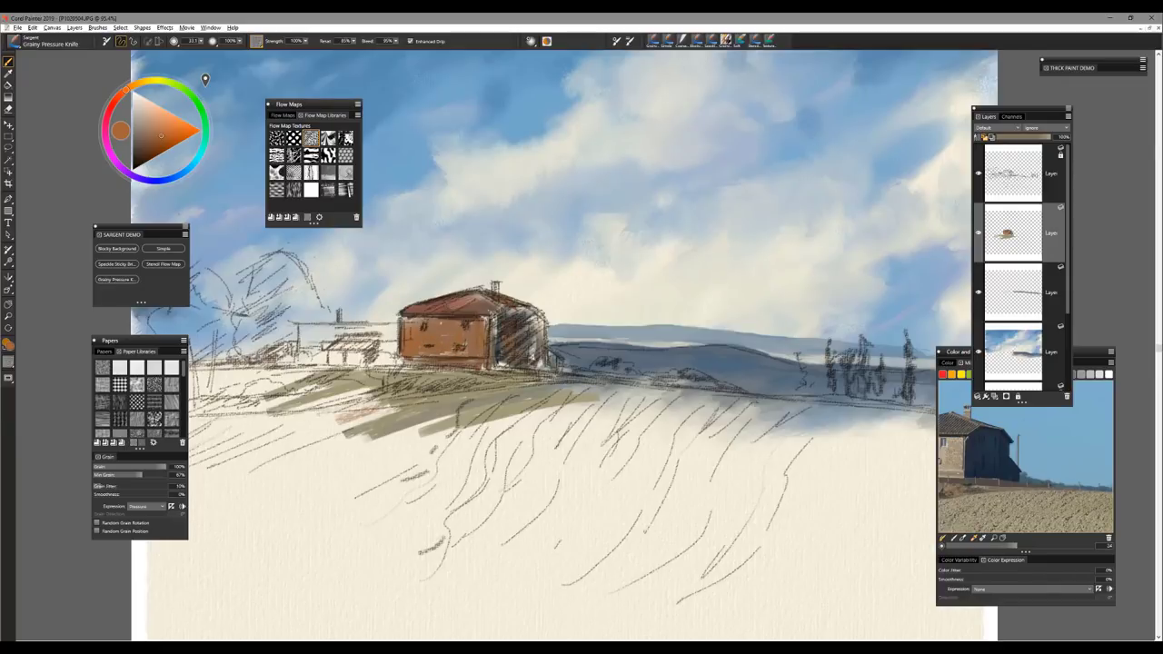
# Choose a dark blue paint color.
pyautogui.click(171, 178)
pyautogui.click(140, 157)
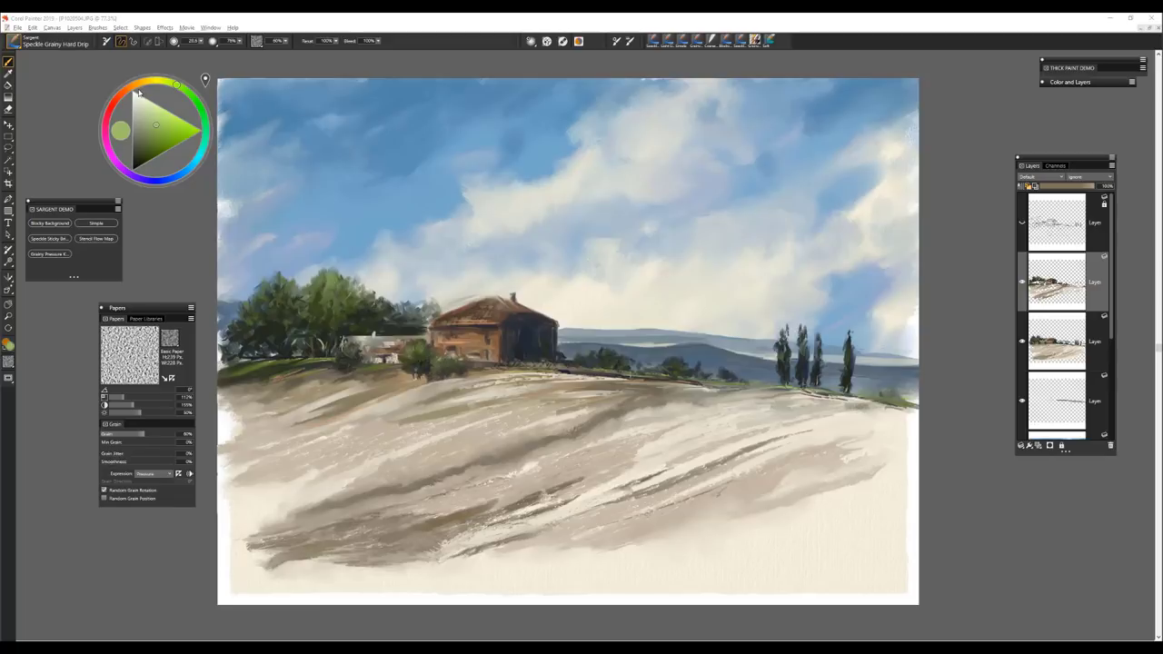
# Switch to the Grainy Pressure Knife brush and set its bleed to 10%.
pyautogui.click(46, 255)
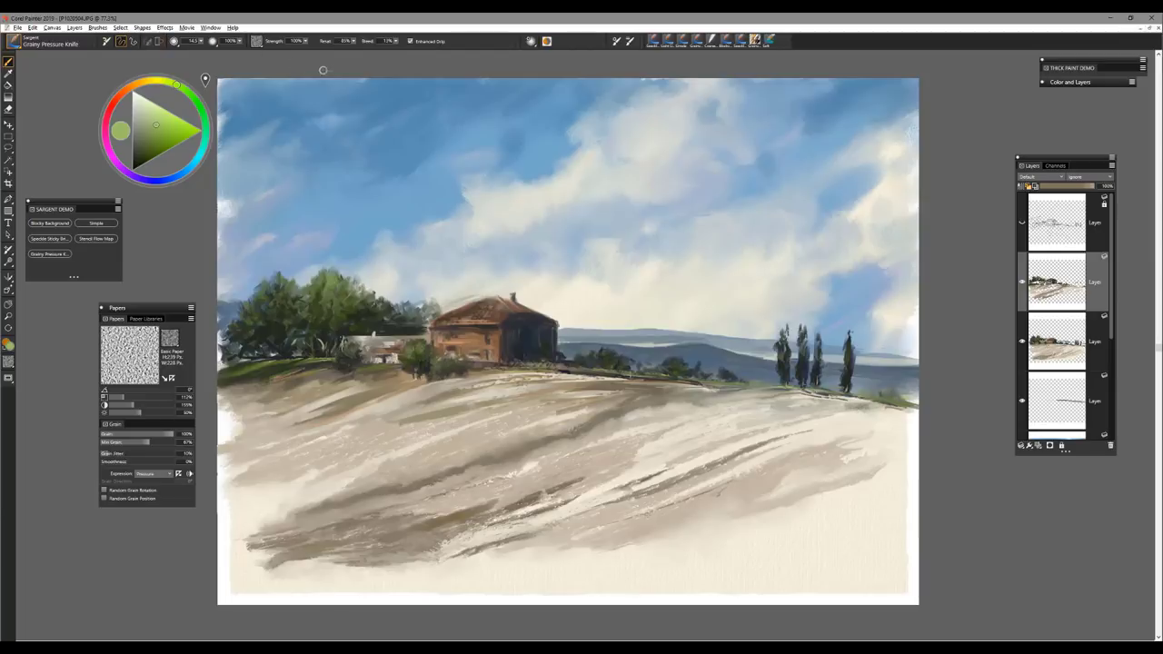
pyautogui.click(397, 41)
pyautogui.click(396, 41)
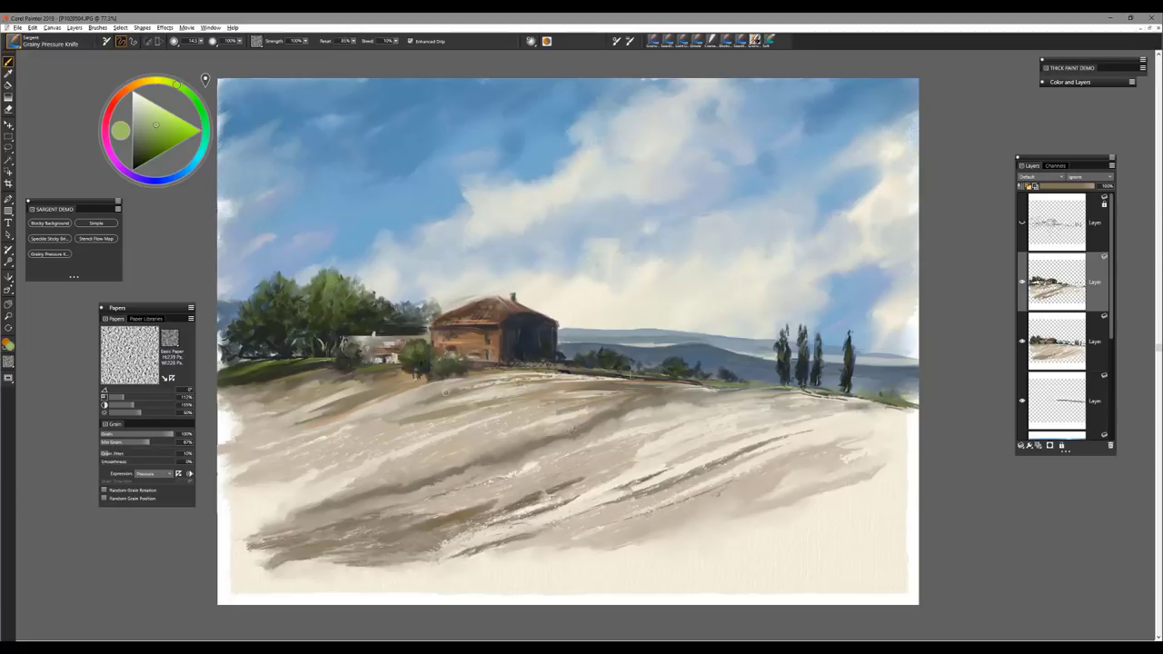
# Sample beige from the field and paint strokes along the ridge just below the farmhouse.
pyautogui.keyDown('alt'); pyautogui.click(505, 370); pyautogui.keyUp('alt')
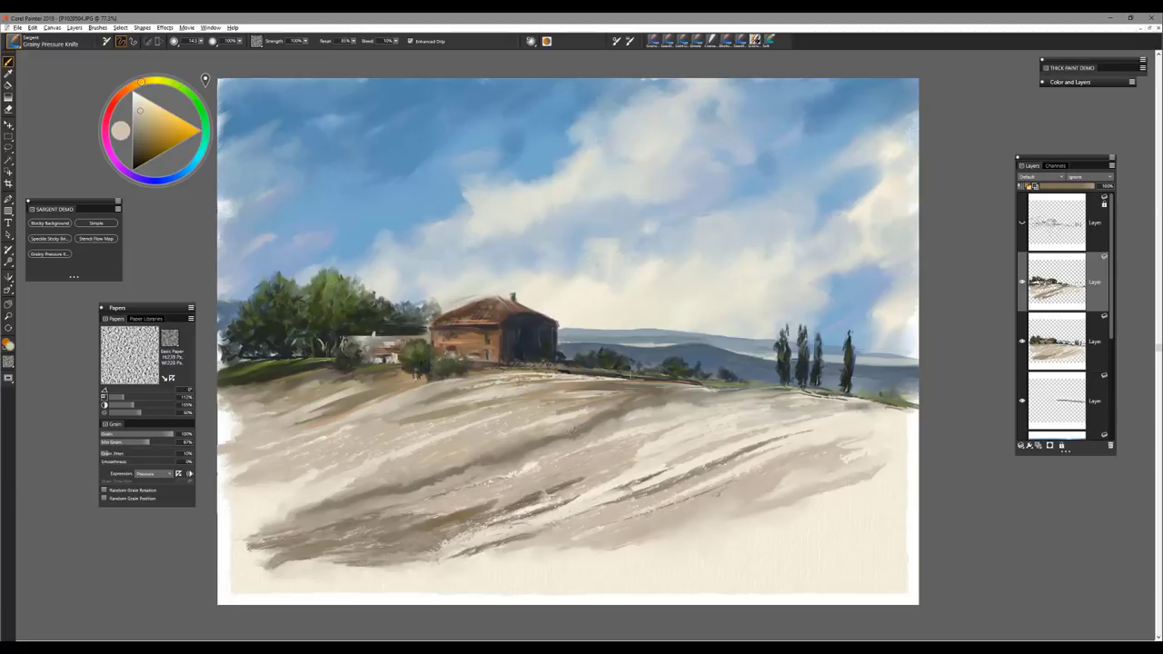
pyautogui.moveTo(523, 373); pyautogui.dragTo(483, 378)
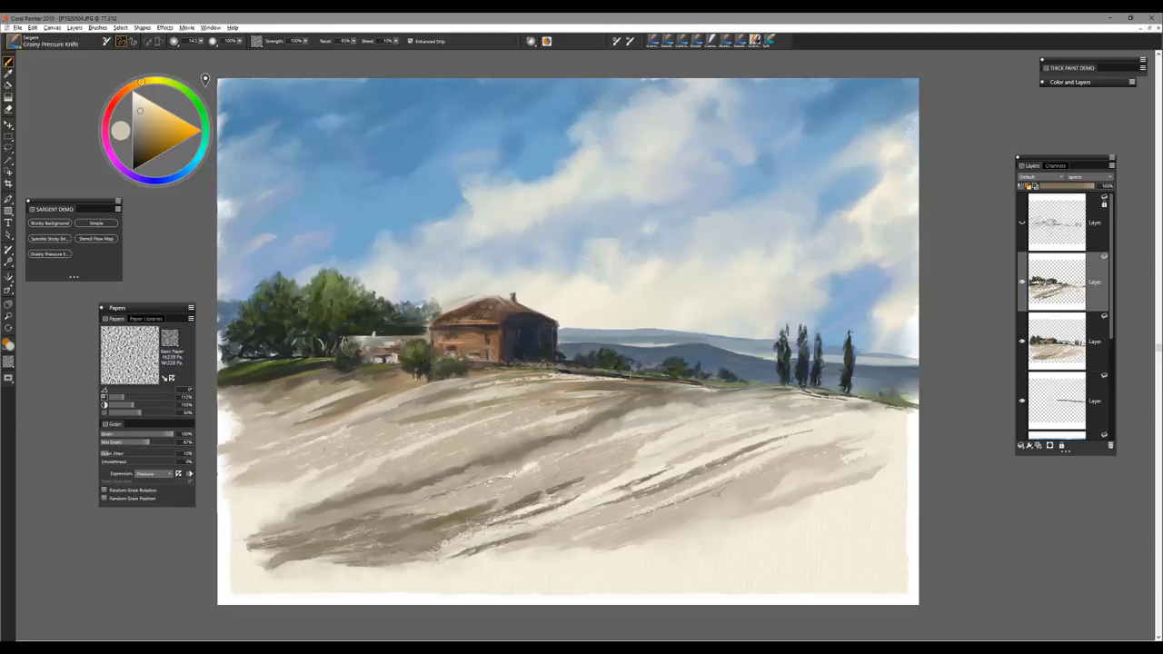
pyautogui.keyDown('alt'); pyautogui.click(393, 385); pyautogui.keyUp('alt')
pyautogui.keyDown('alt'); pyautogui.click(389, 379); pyautogui.keyUp('alt')
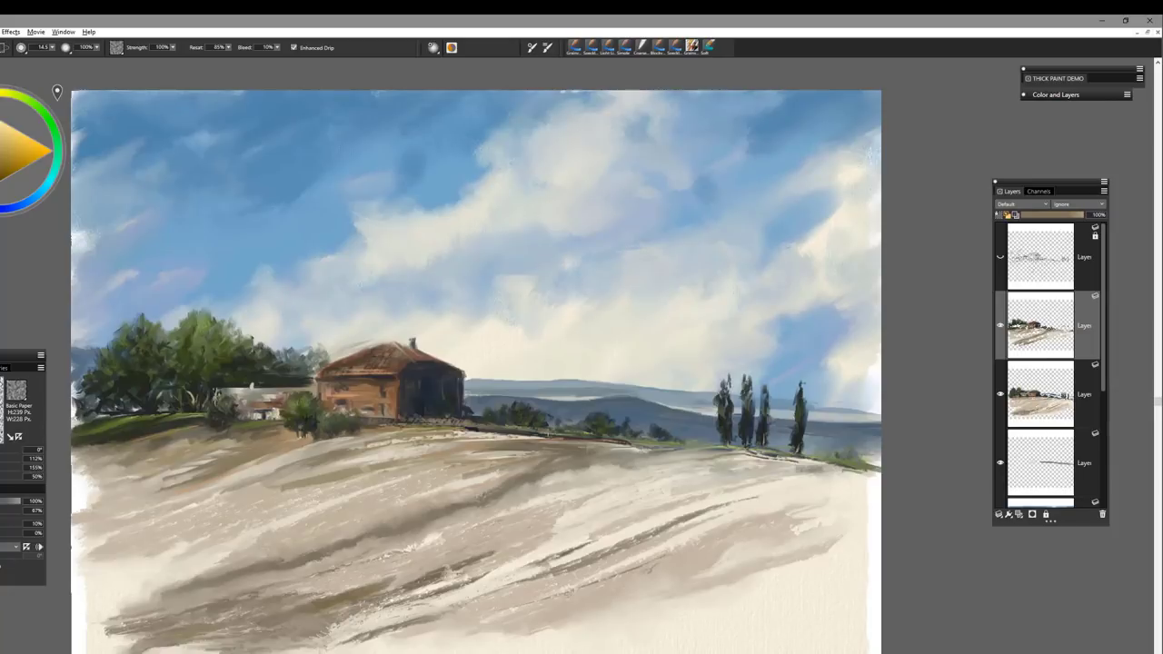
# Choose the Speckle Grainy Hard Drip brush and add detail strokes to the farmhouse's front wall.
pyautogui.click(2, 48)
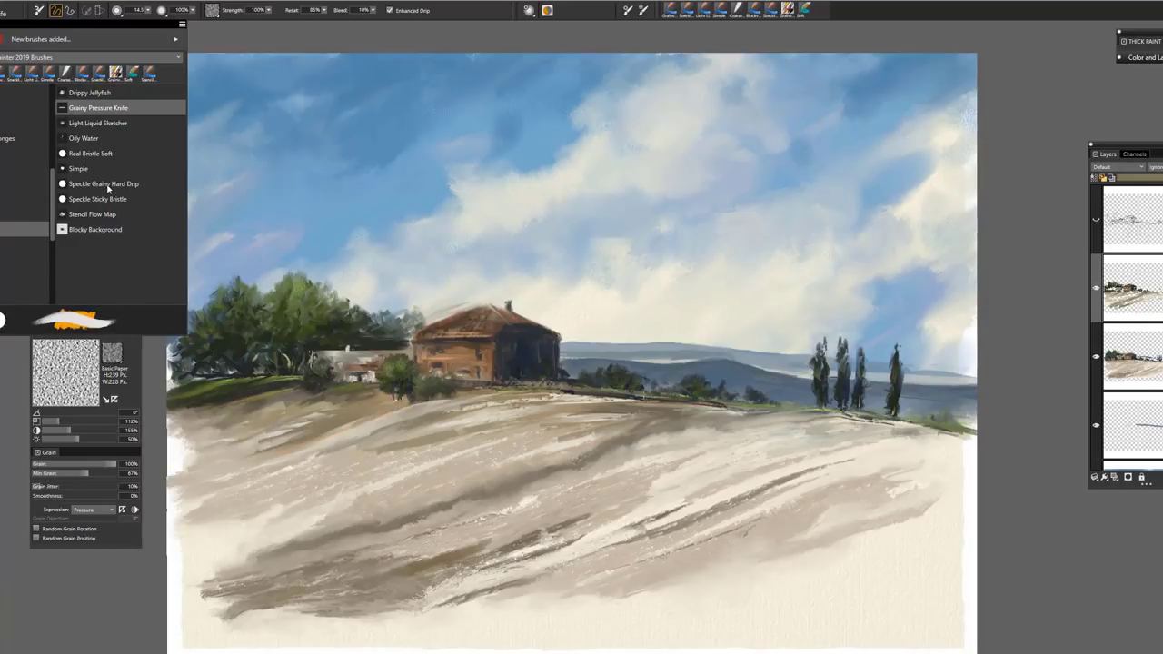
pyautogui.click(126, 186)
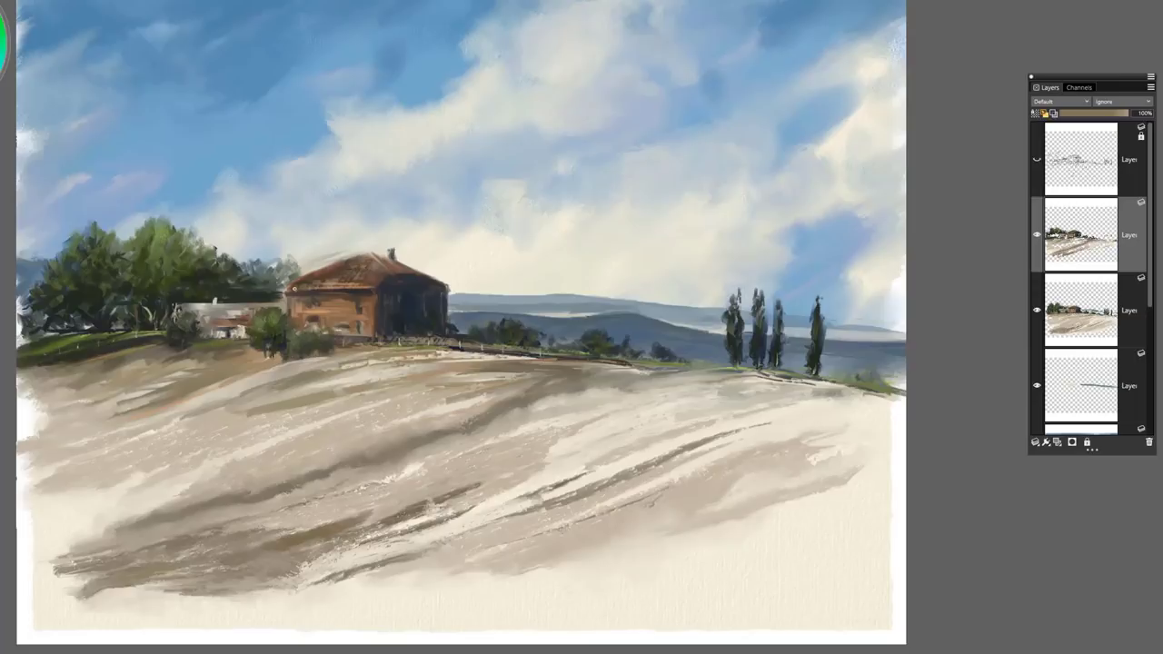
pyautogui.moveTo(307, 288); pyautogui.dragTo(353, 288)
pyautogui.moveTo(309, 316); pyautogui.dragTo(321, 315)
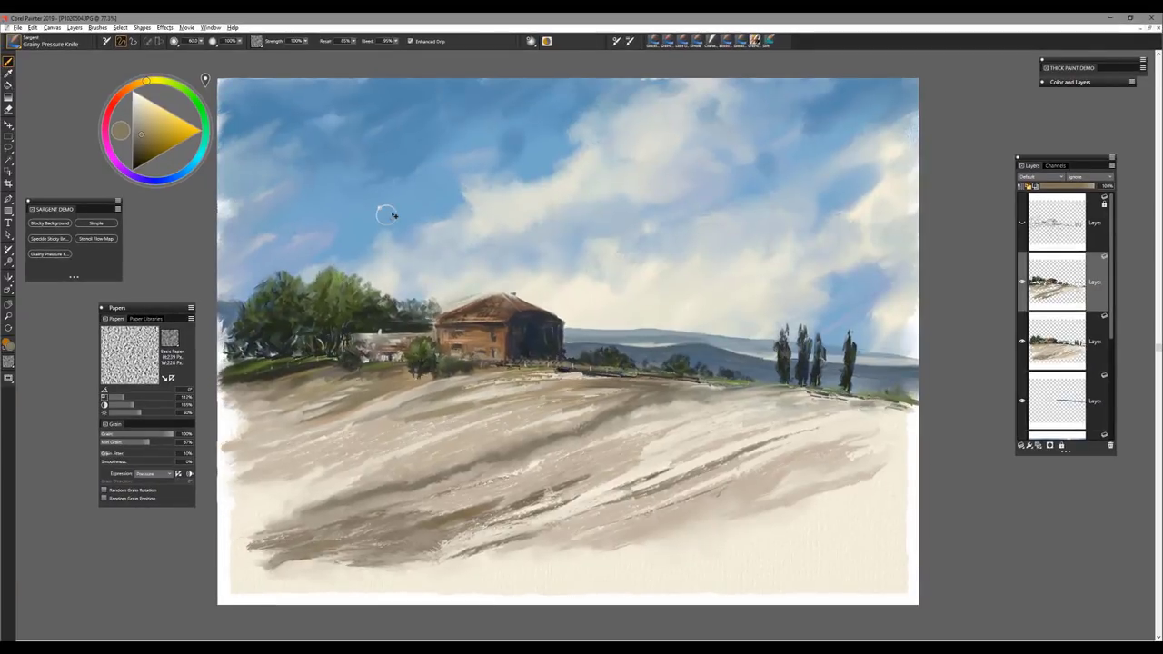
# Resize the Grainy Pressure Knife brush to about 20.
pyautogui.moveTo(373, 226); pyautogui.dragTo(373, 226)
pyautogui.press('[')
pyautogui.press('[')
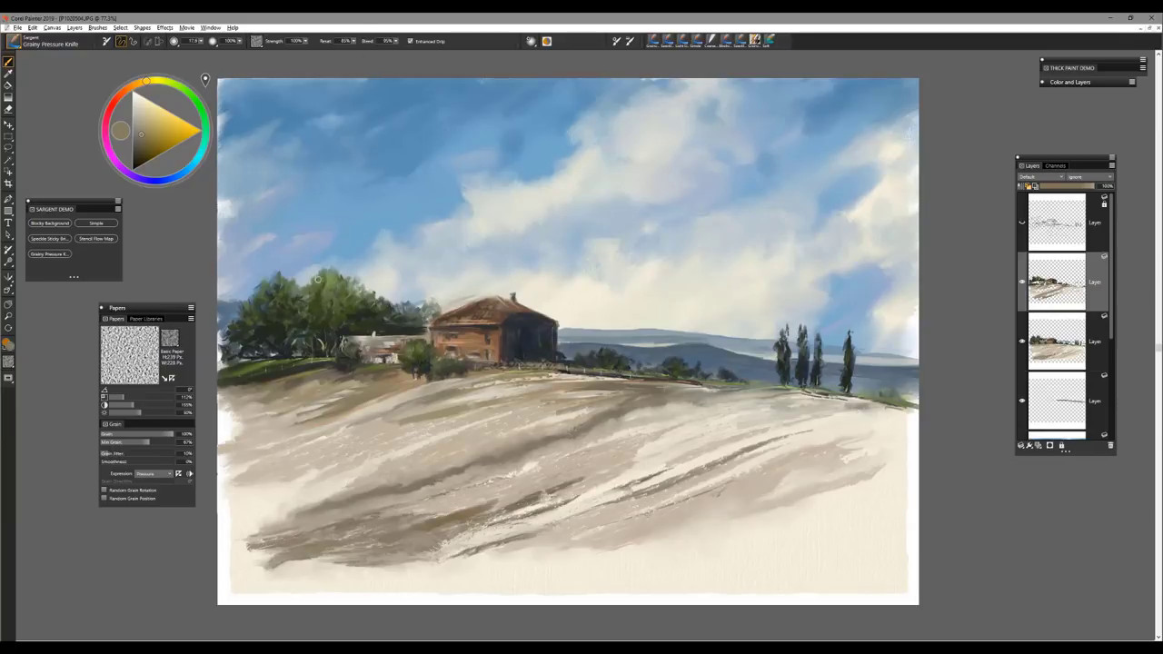
pyautogui.press(']')
pyautogui.press(']')
# Sample tones from the plowed field and paint furrow strokes along its lower-left part.
pyautogui.keyDown('alt'); pyautogui.click(754, 362); pyautogui.keyUp('alt')
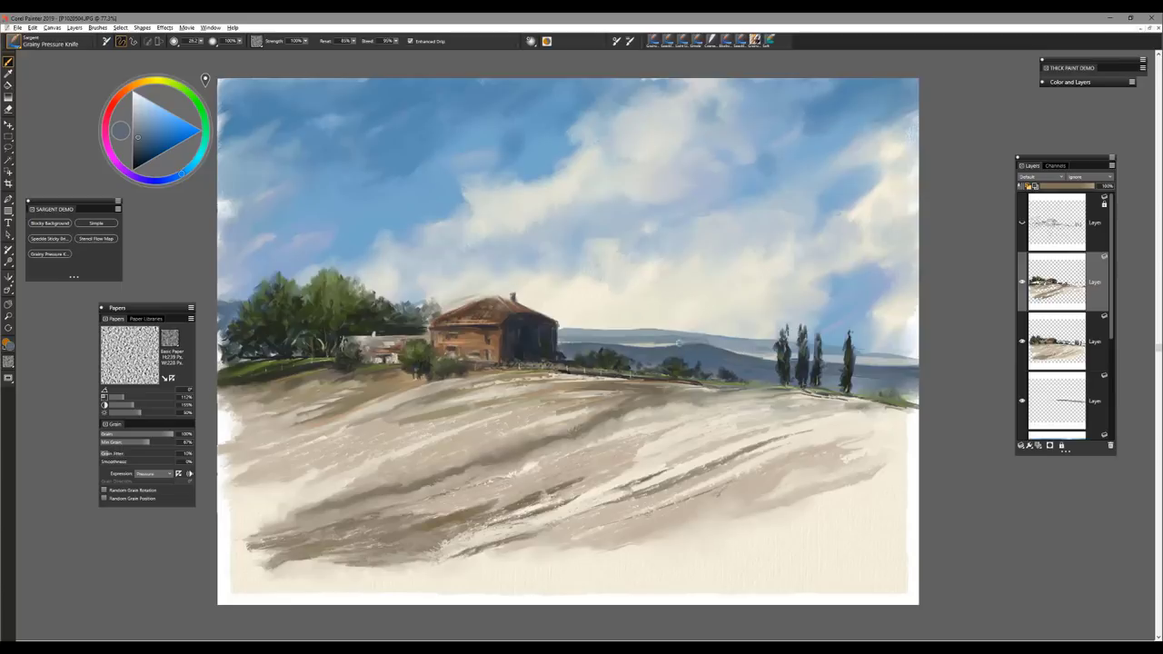
pyautogui.moveTo(572, 403)
pyautogui.keyDown('ctrl'); pyautogui.keyDown('alt'); pyautogui.mouseDown()
pyautogui.moveTo(602, 435)
pyautogui.moveTo(689, 418)
pyautogui.mouseUp(); pyautogui.keyUp('alt'); pyautogui.keyUp('ctrl')
pyautogui.keyDown('alt'); pyautogui.click(563, 442); pyautogui.keyUp('alt')
pyautogui.keyDown('alt'); pyautogui.click(690, 419); pyautogui.keyUp('alt')
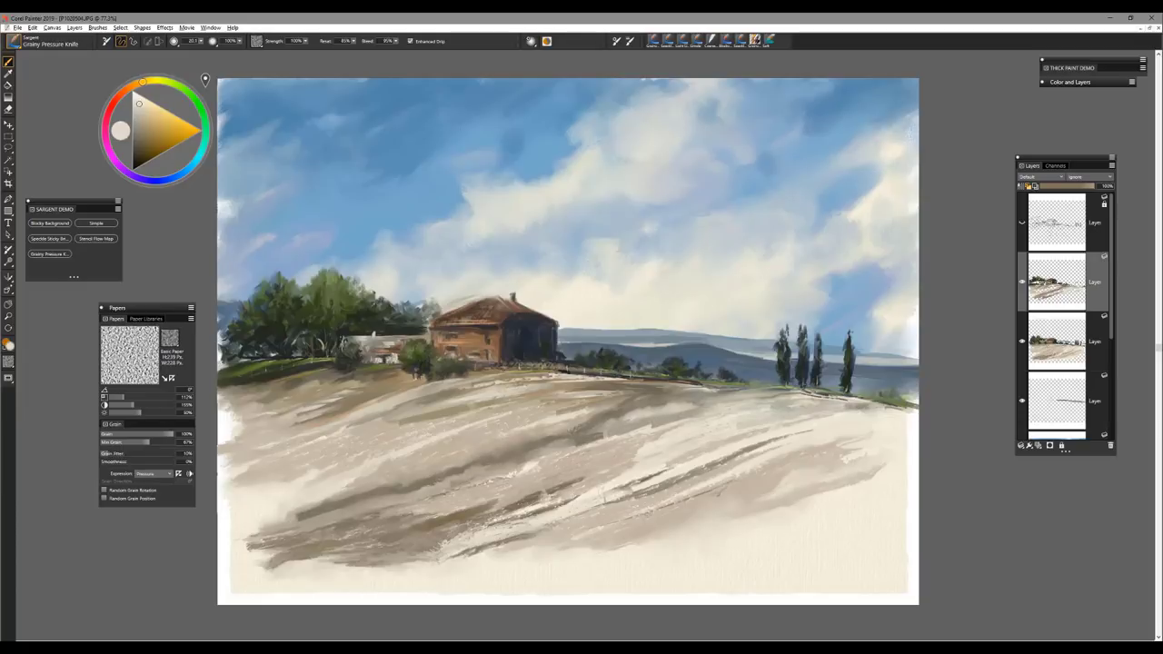
pyautogui.moveTo(376, 555); pyautogui.dragTo(333, 566)
pyautogui.moveTo(348, 517)
pyautogui.mouseDown()
pyautogui.moveTo(272, 527)
pyautogui.moveTo(400, 499)
pyautogui.mouseUp()
pyautogui.keyDown('alt'); pyautogui.click(299, 502); pyautogui.keyUp('alt')
pyautogui.keyDown('alt'); pyautogui.click(344, 488); pyautogui.keyUp('alt')
pyautogui.moveTo(298, 516); pyautogui.dragTo(264, 536)
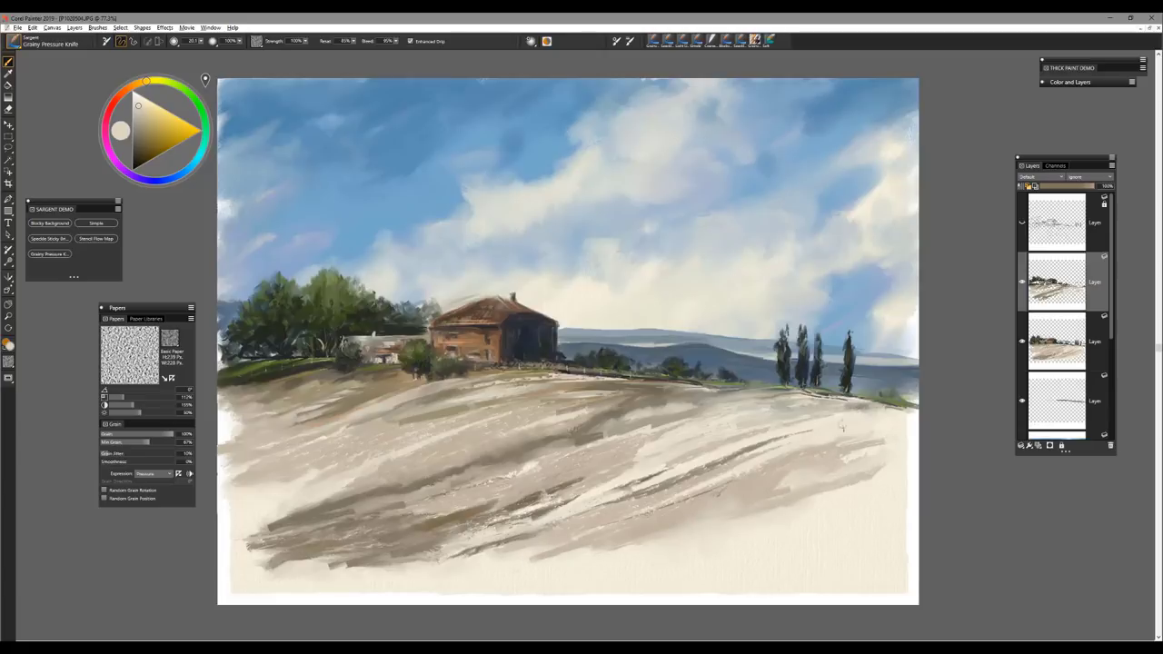
# Sample beige and tan field tones and paint them over the upper slope and ridge below the farmhouse and fence.
pyautogui.keyDown('alt'); pyautogui.click(436, 420); pyautogui.keyUp('alt')
pyautogui.moveTo(440, 415)
pyautogui.mouseDown()
pyautogui.moveTo(370, 432)
pyautogui.moveTo(452, 415)
pyautogui.mouseUp()
pyautogui.keyDown('alt'); pyautogui.click(489, 393); pyautogui.keyUp('alt')
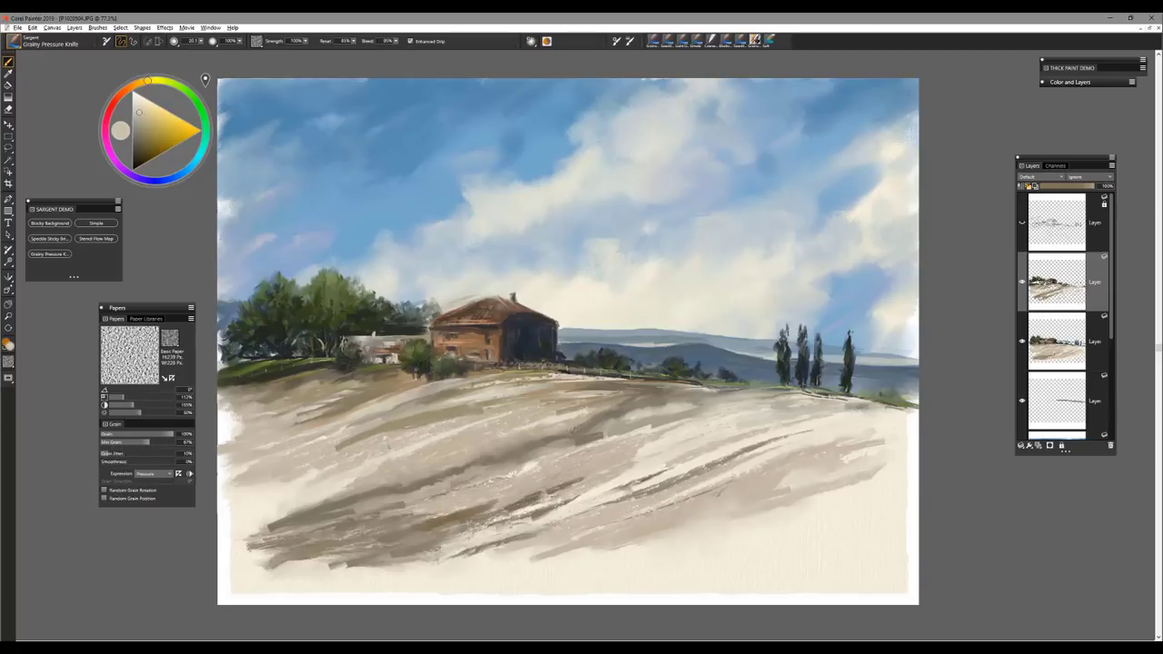
pyautogui.keyDown('alt'); pyautogui.click(342, 449); pyautogui.keyUp('alt')
pyautogui.moveTo(403, 387); pyautogui.dragTo(567, 380)
pyautogui.moveTo(487, 378); pyautogui.dragTo(636, 389)
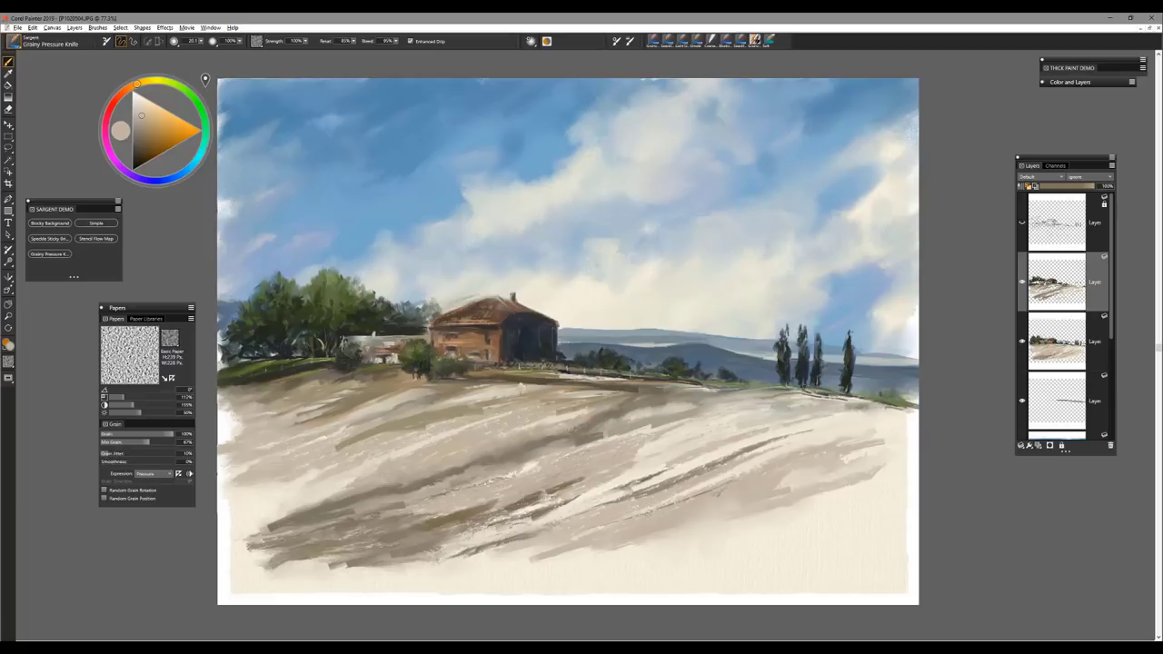
# Sample further field tones and paint diagonal furrow strokes on the slope below the trees and bushes.
pyautogui.keyDown('alt'); pyautogui.click(472, 385); pyautogui.keyUp('alt')
pyautogui.moveTo(467, 384)
pyautogui.mouseDown()
pyautogui.moveTo(384, 407)
pyautogui.moveTo(449, 389)
pyautogui.mouseUp()
pyautogui.keyDown('alt'); pyautogui.click(368, 408); pyautogui.keyUp('alt')
pyautogui.moveTo(338, 431); pyautogui.dragTo(362, 414)
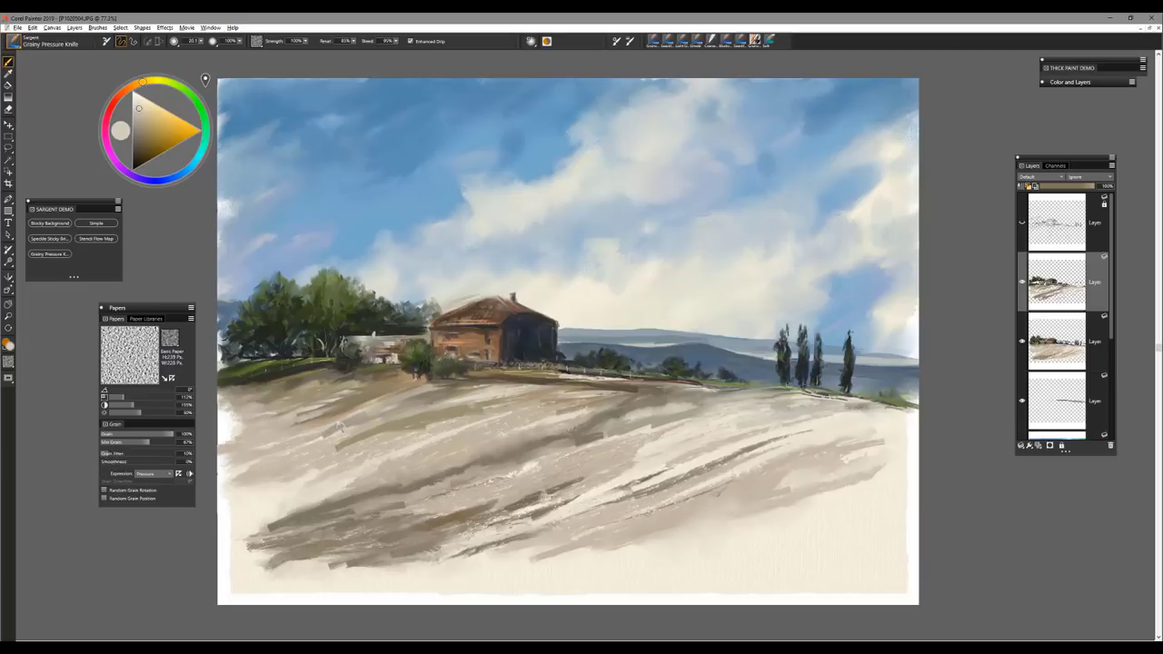
pyautogui.moveTo(289, 450)
pyautogui.mouseDown()
pyautogui.moveTo(318, 438)
pyautogui.moveTo(342, 389)
pyautogui.moveTo(364, 383)
pyautogui.mouseUp()
pyautogui.moveTo(303, 406); pyautogui.dragTo(323, 393)
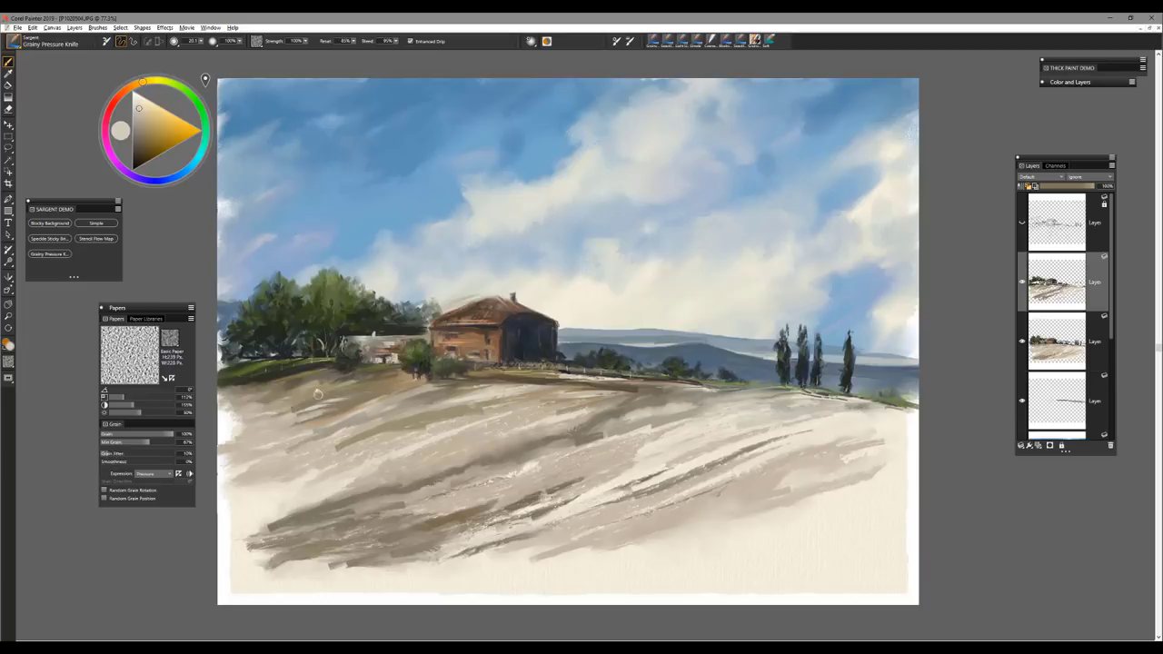
pyautogui.moveTo(264, 420); pyautogui.dragTo(293, 412)
# Sample a pale beige and smooth the crest of the field beneath the farmhouse fence with it.
pyautogui.keyDown('alt'); pyautogui.click(514, 390); pyautogui.keyUp('alt')
pyautogui.moveTo(515, 389); pyautogui.dragTo(604, 382)
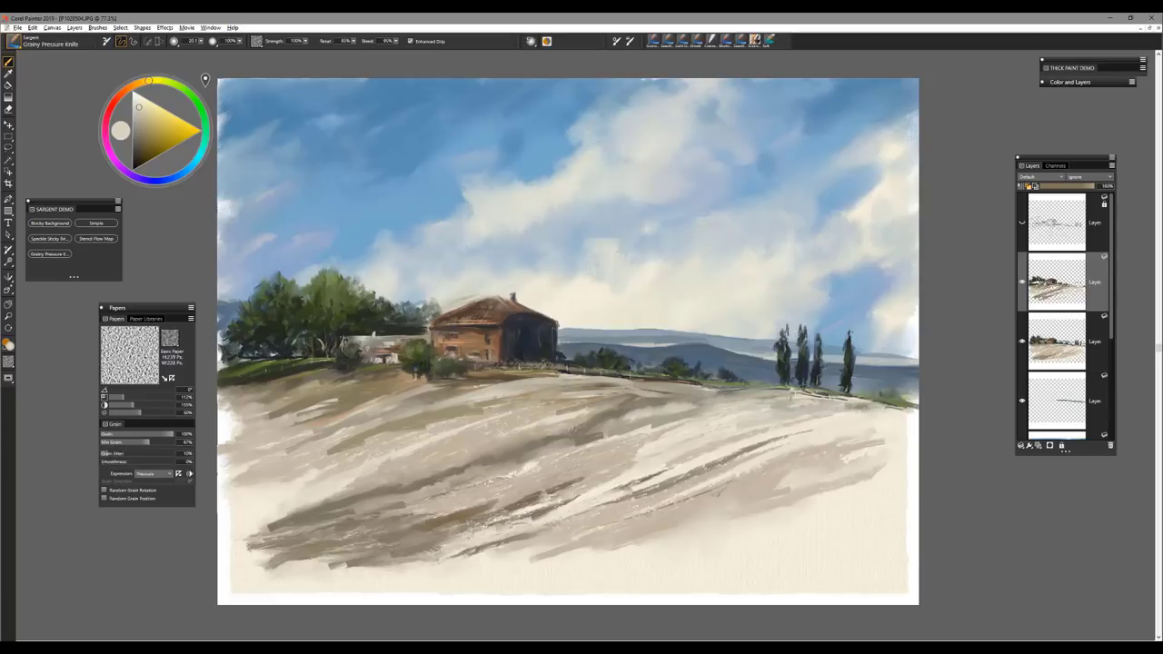
pyautogui.moveTo(556, 380); pyautogui.dragTo(503, 392)
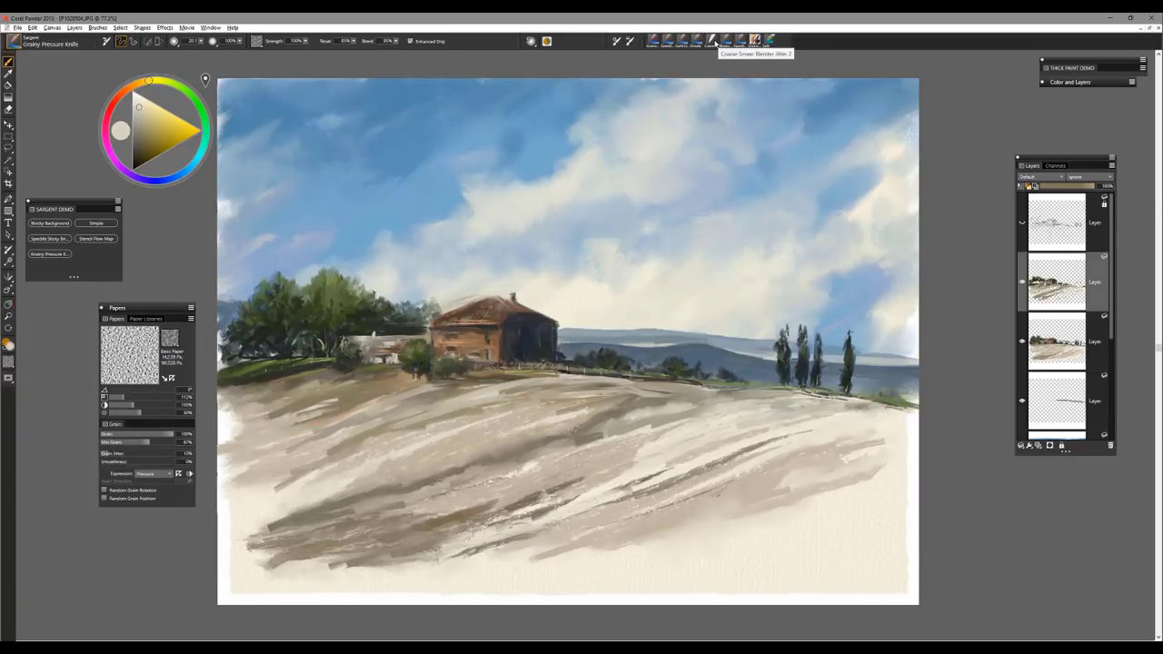
# Soften the plowed field's ragged left edge and parts of the cloudy sky with the Coarse Smear Blender Jitter 2.
pyautogui.click(755, 40)
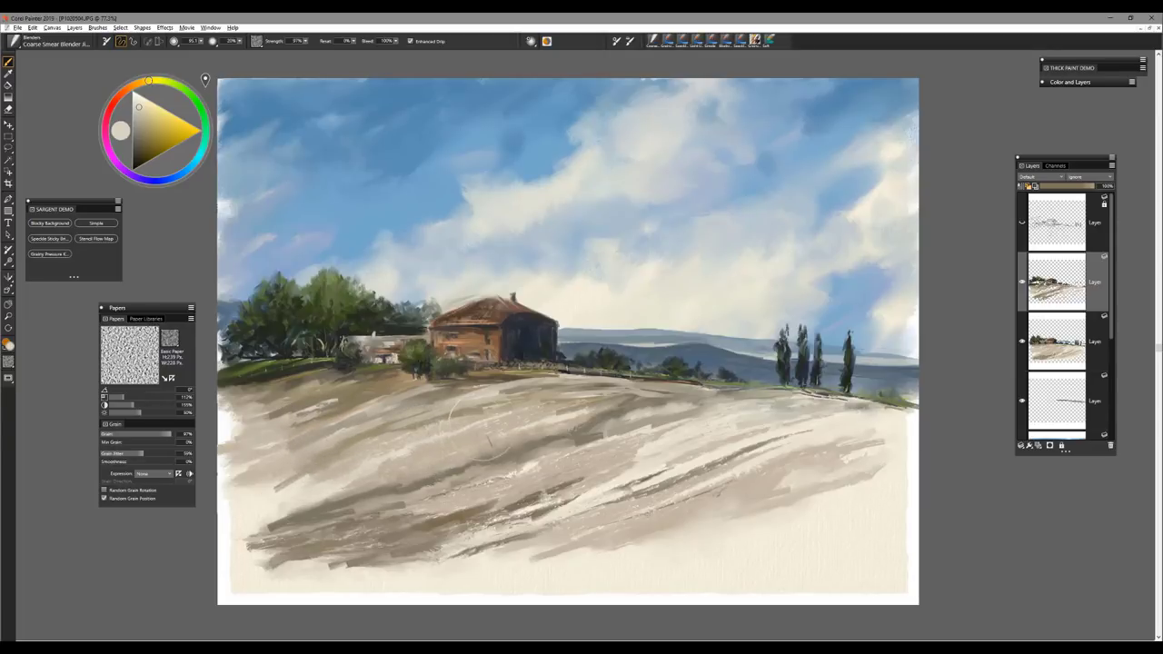
pyautogui.moveTo(403, 503); pyautogui.dragTo(206, 558)
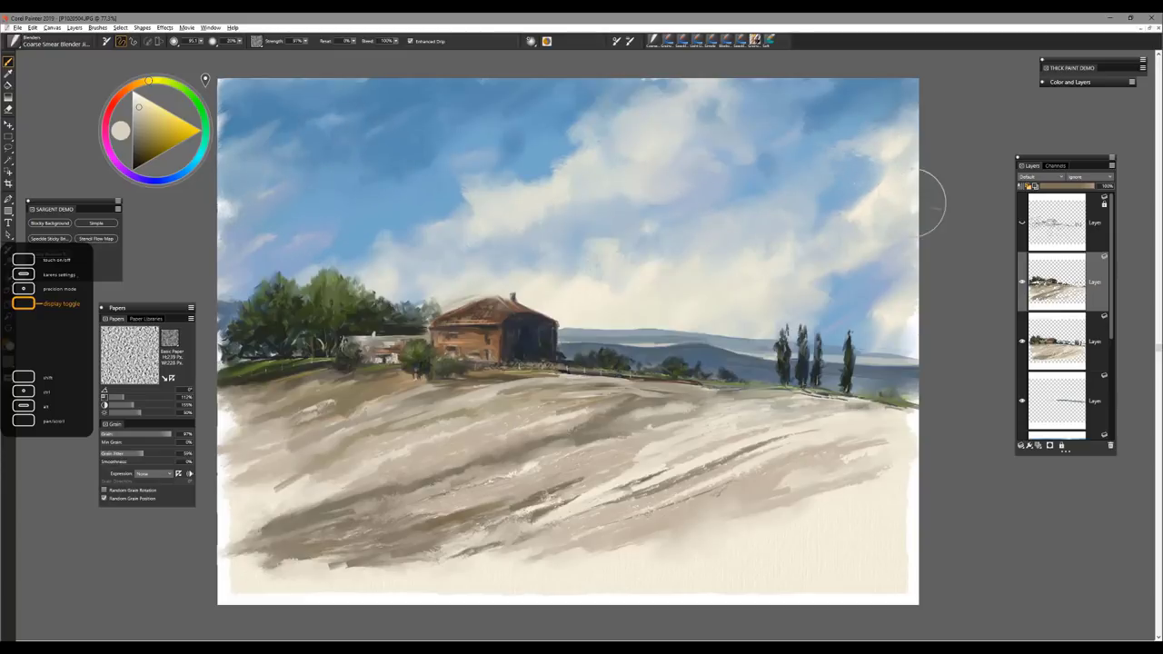
pyautogui.moveTo(853, 180); pyautogui.dragTo(862, 189)
# Delete the hidden farmhouse sketch layer and add a new empty layer on top of the painting.
pyautogui.click(1093, 227)
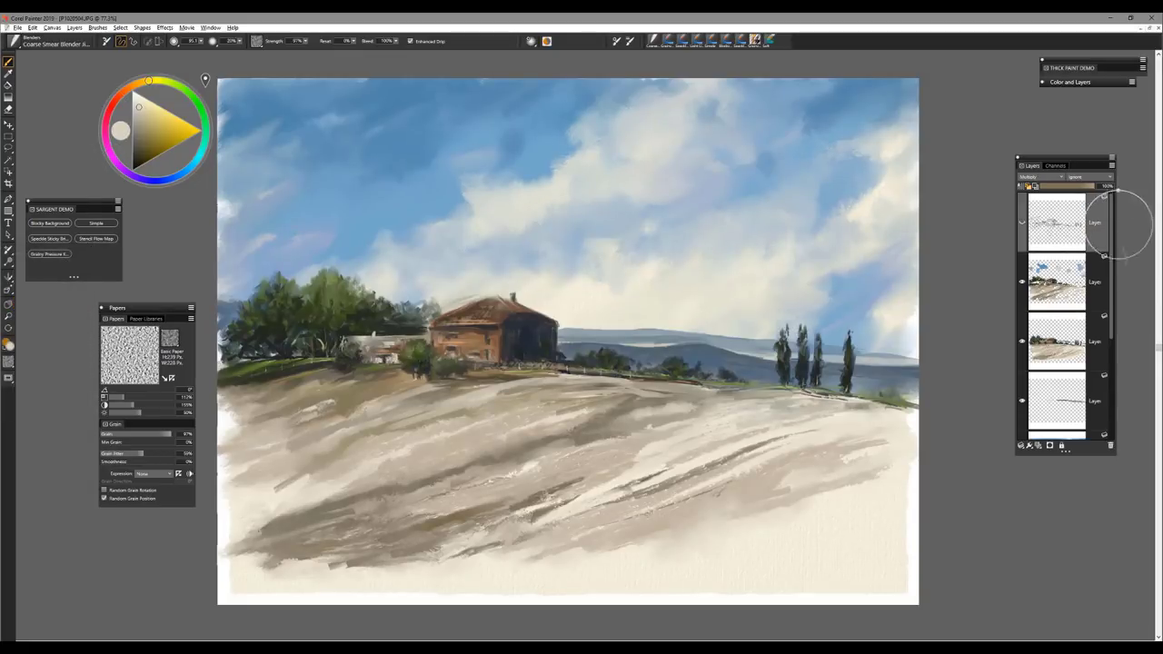
pyautogui.click(1110, 446)
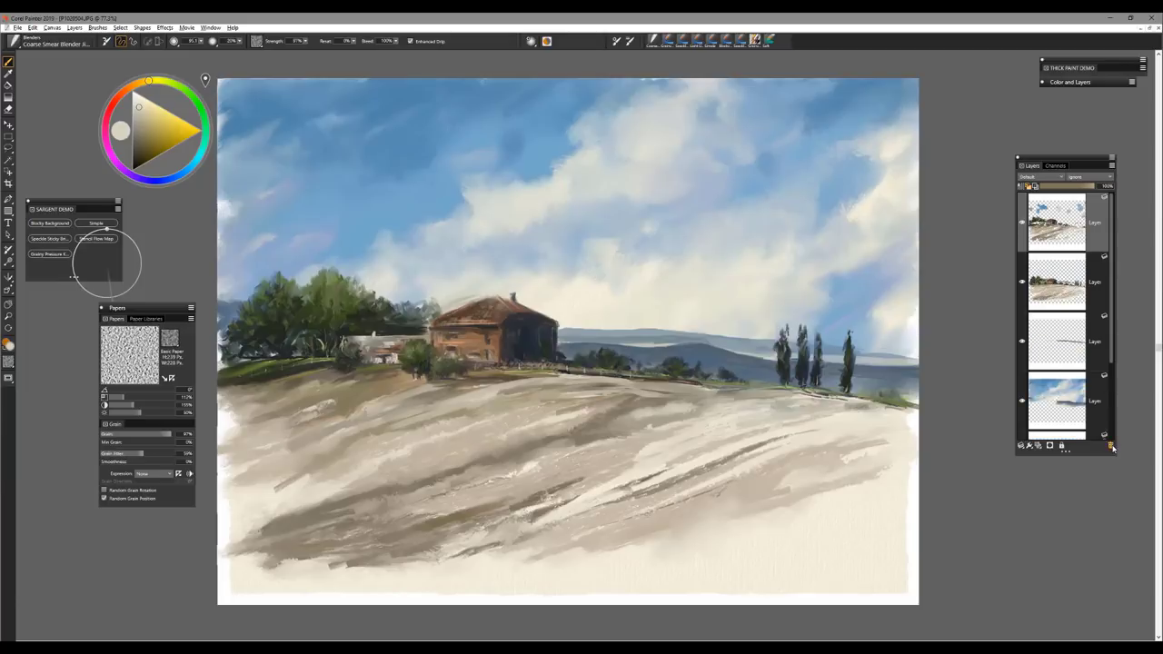
pyautogui.click(1040, 446)
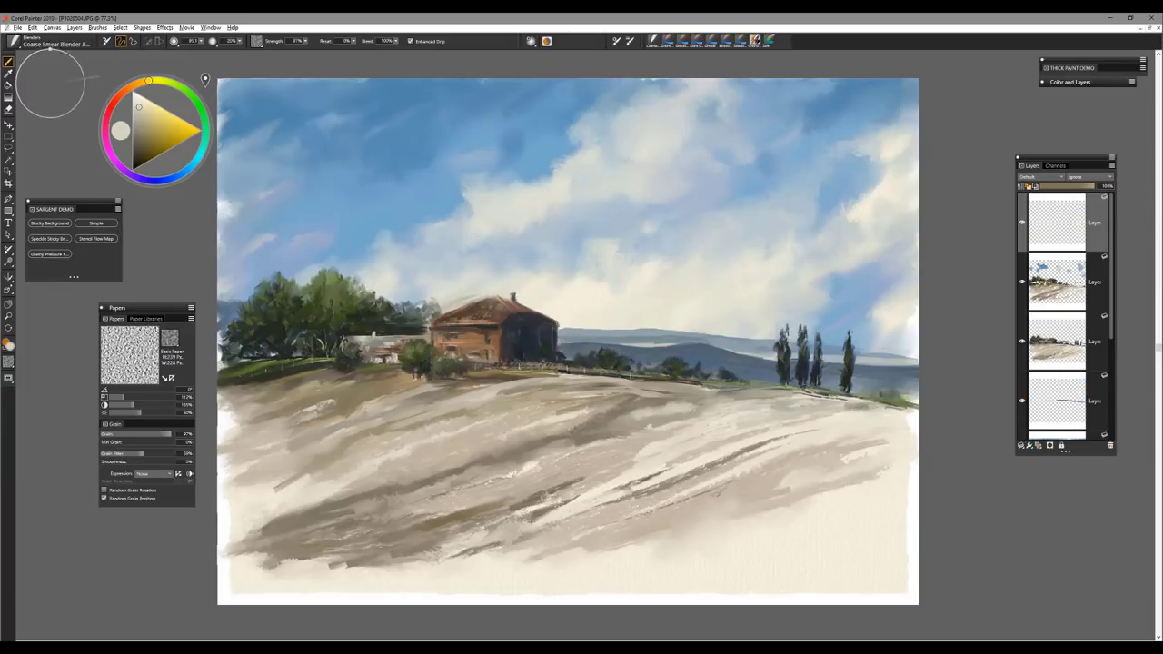
# Choose the Soft brush from the Glazing category and enlarge it.
pyautogui.click(14, 42)
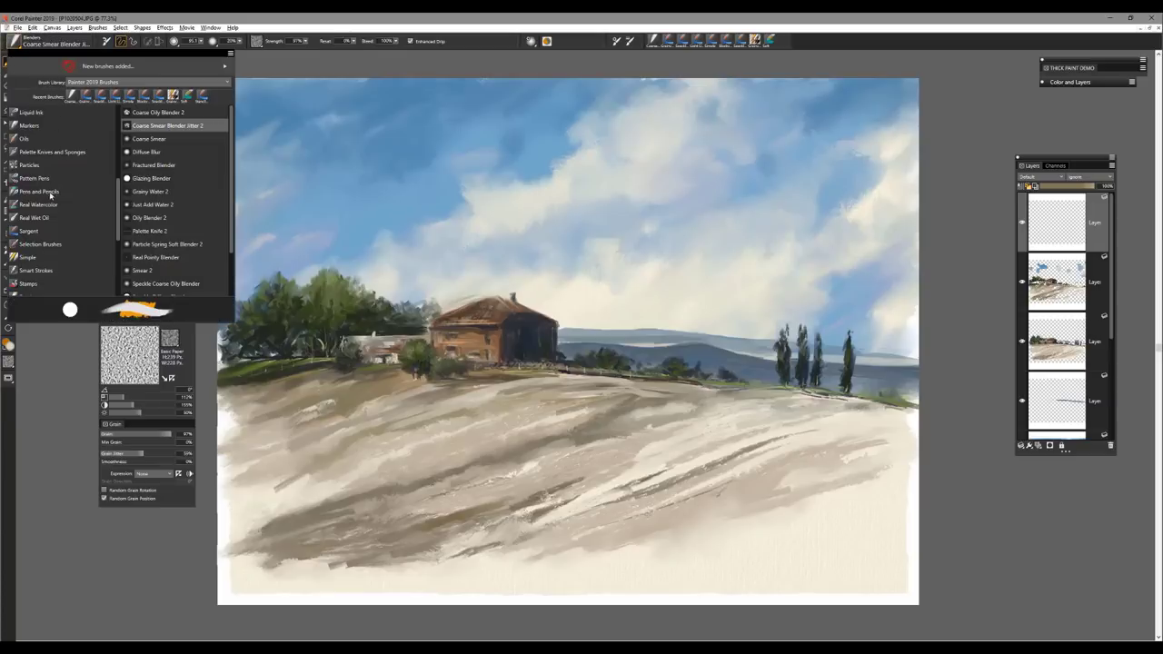
pyautogui.scroll(6, 54, 163)
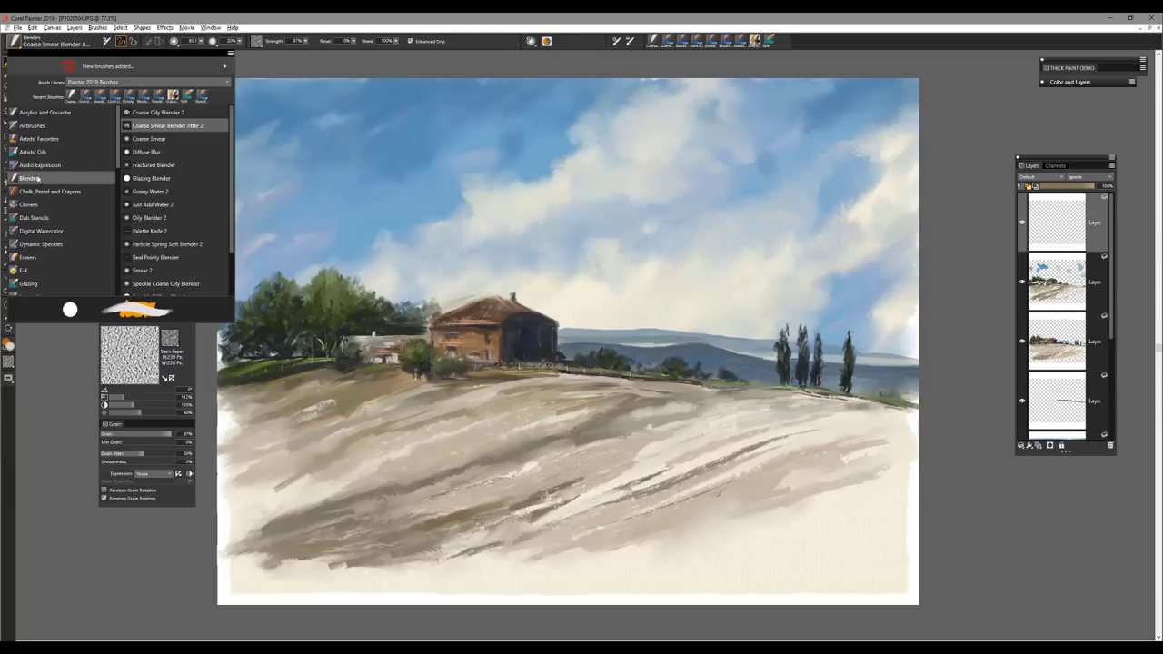
pyautogui.click(31, 286)
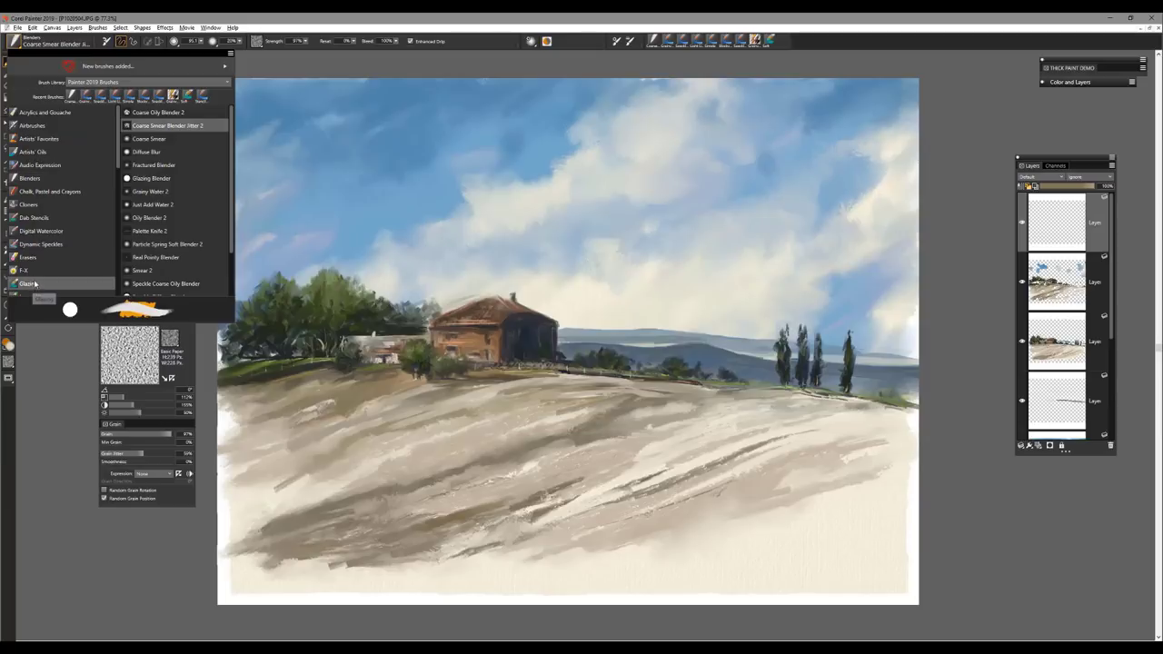
pyautogui.click(141, 283)
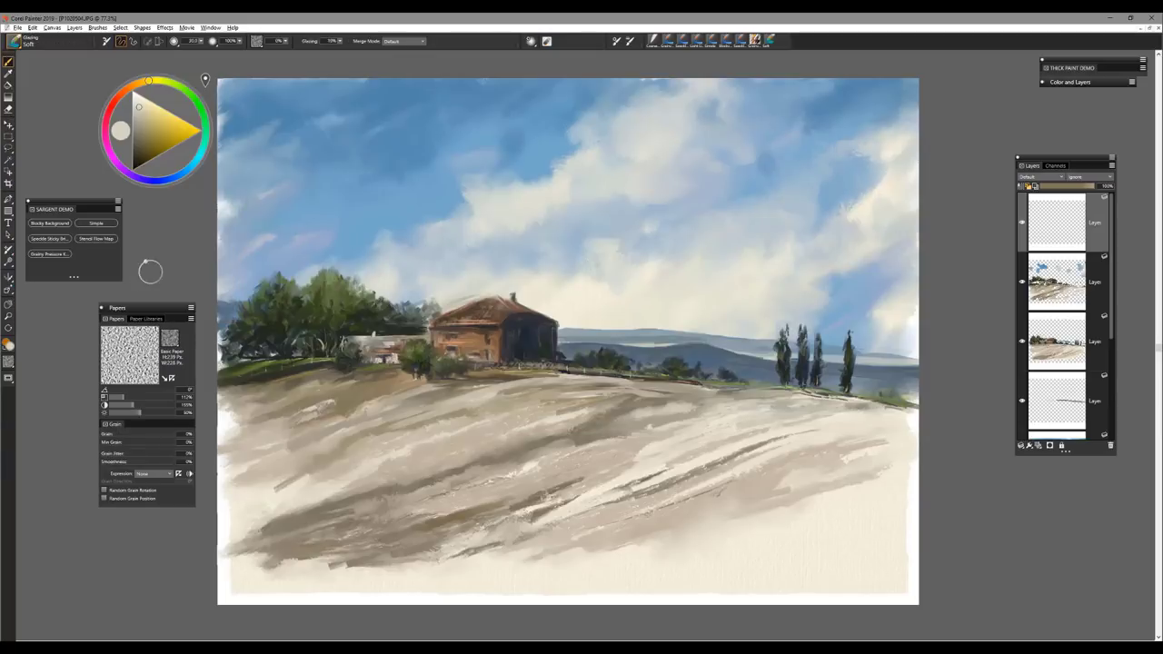
pyautogui.moveTo(599, 297); pyautogui.dragTo(625, 297)
# Unlock the beige background layer directly above the canvas and drop it onto the canvas.
pyautogui.click(74, 27)
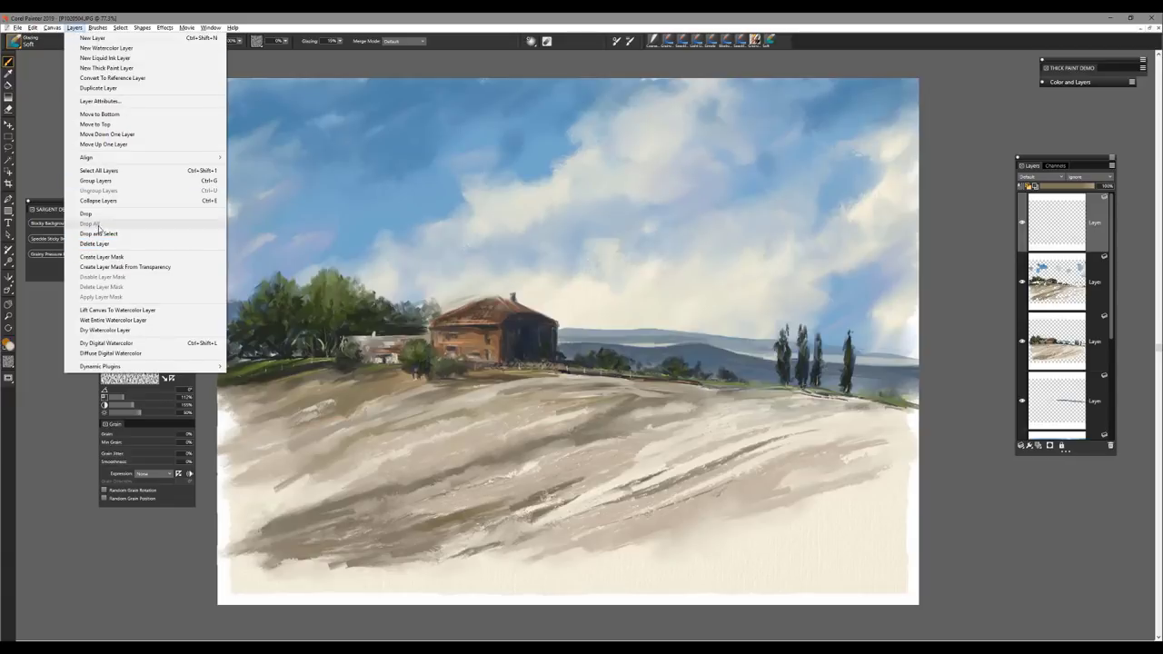
pyautogui.click(1111, 318)
pyautogui.scroll(-5, 1107, 327)
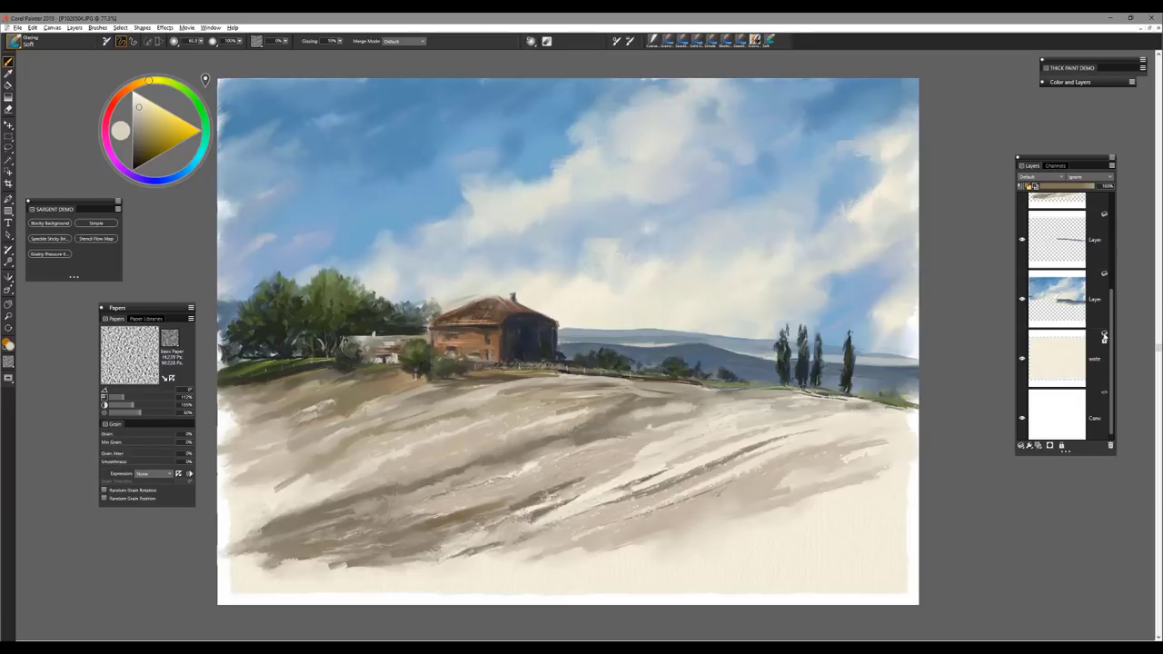
pyautogui.click(1105, 338)
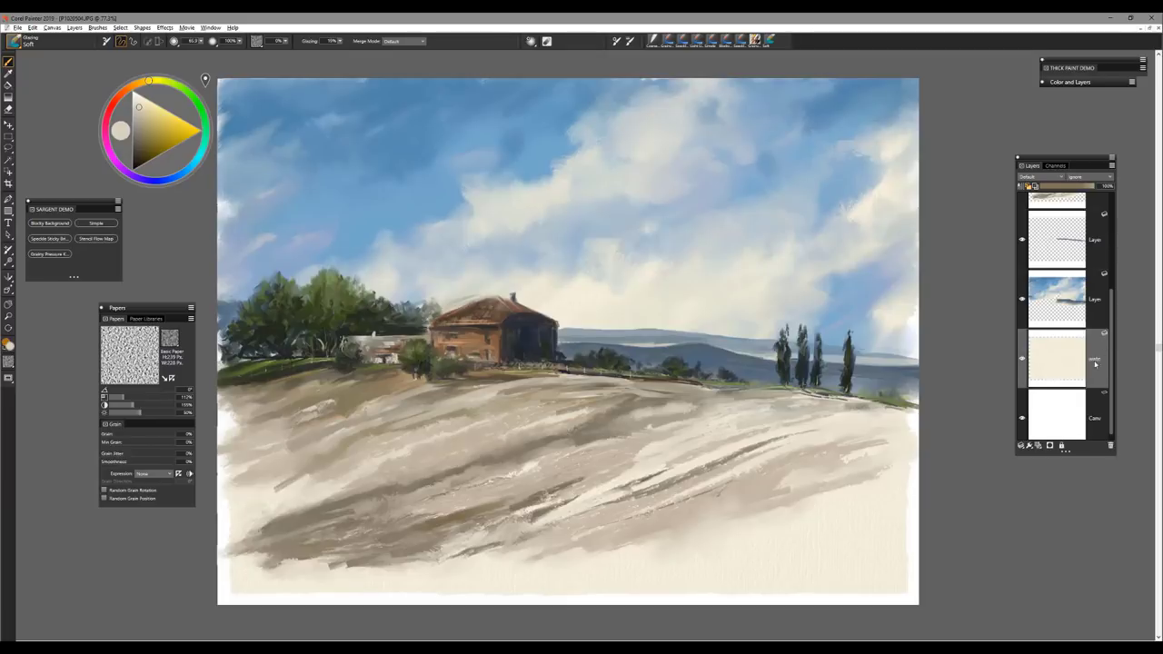
pyautogui.click(1020, 449)
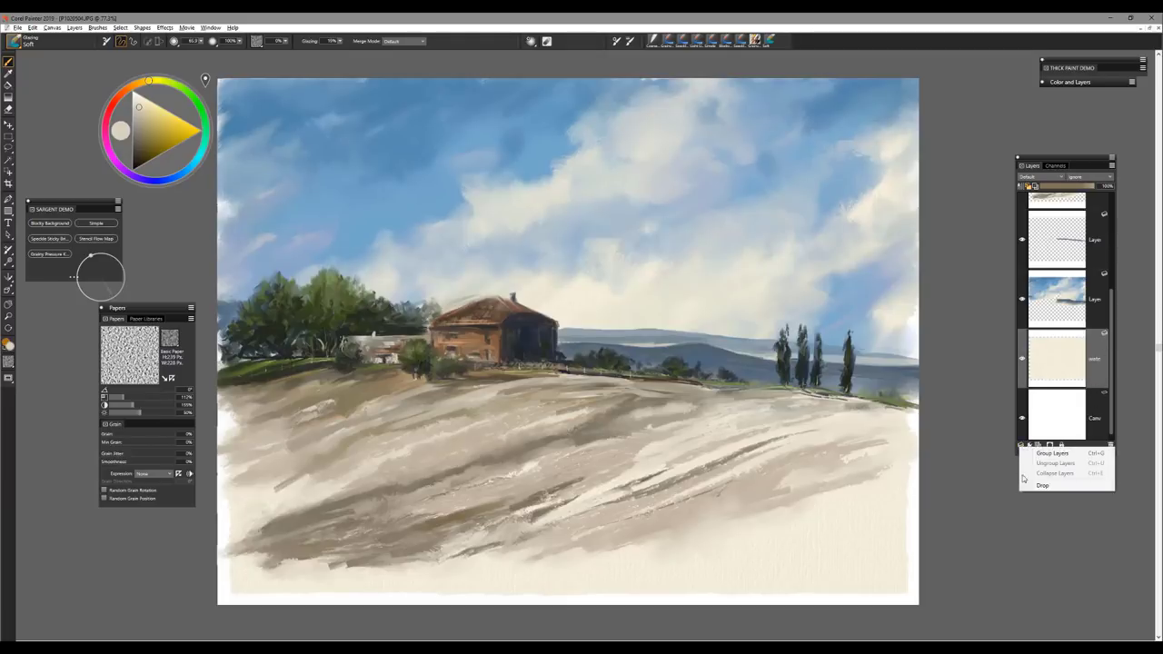
pyautogui.click(1042, 486)
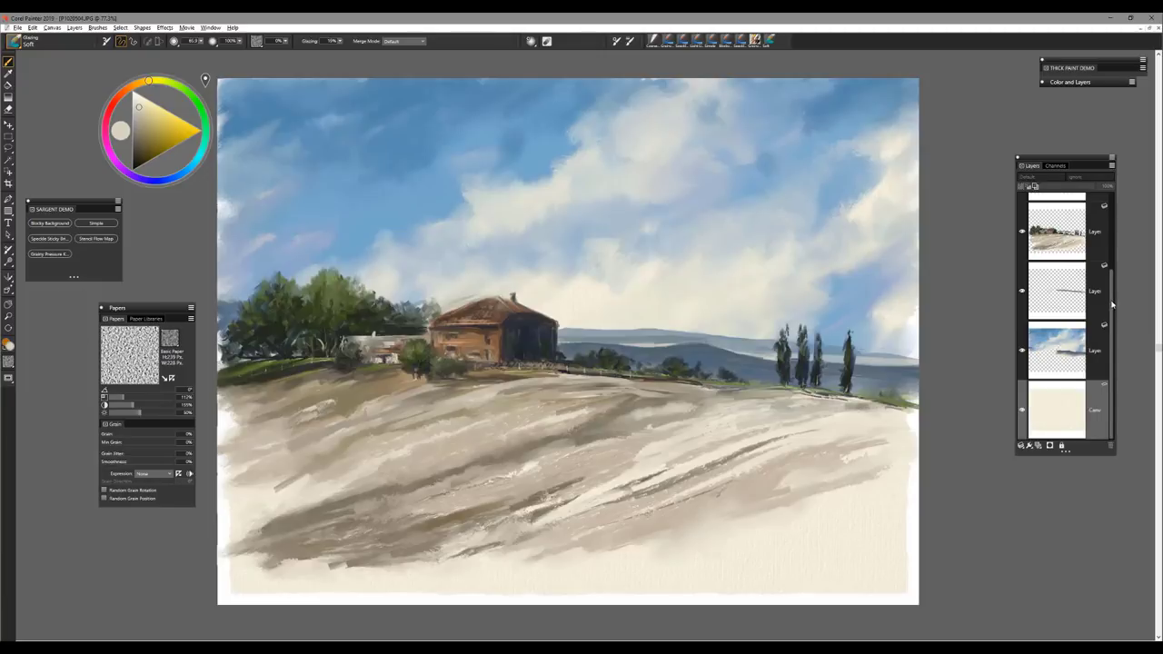
# Delete the empty top layer and drop all remaining layers onto the canvas.
pyautogui.moveTo(1112, 305); pyautogui.dragTo(1120, 209)
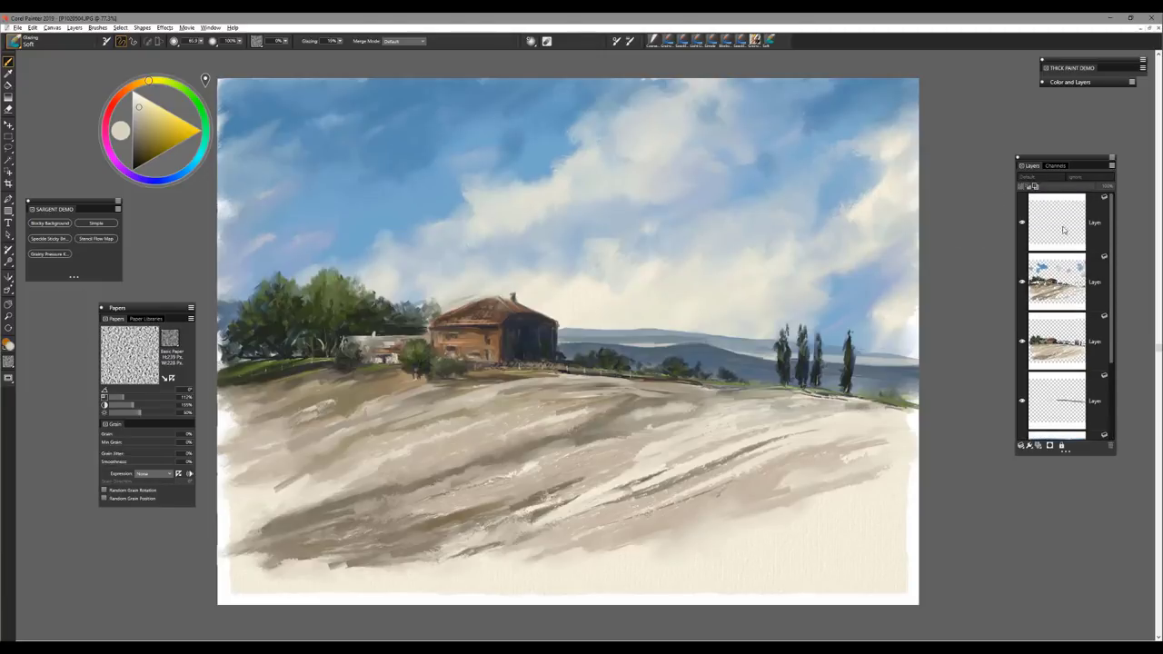
pyautogui.click(1063, 230)
pyautogui.click(1110, 447)
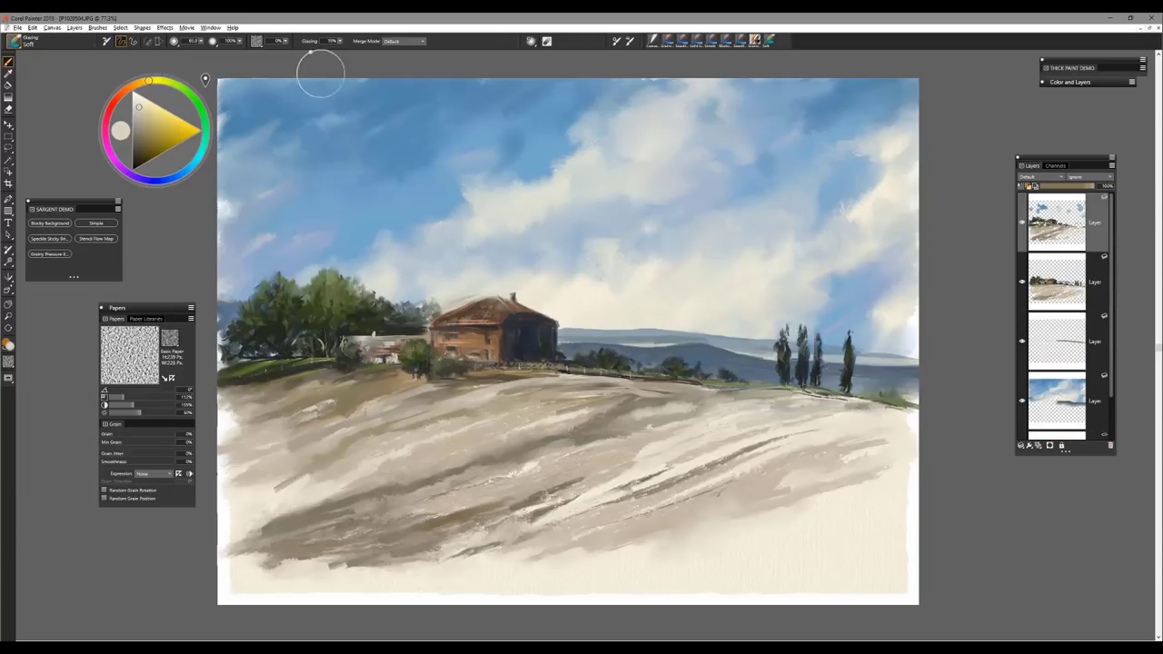
pyautogui.click(74, 28)
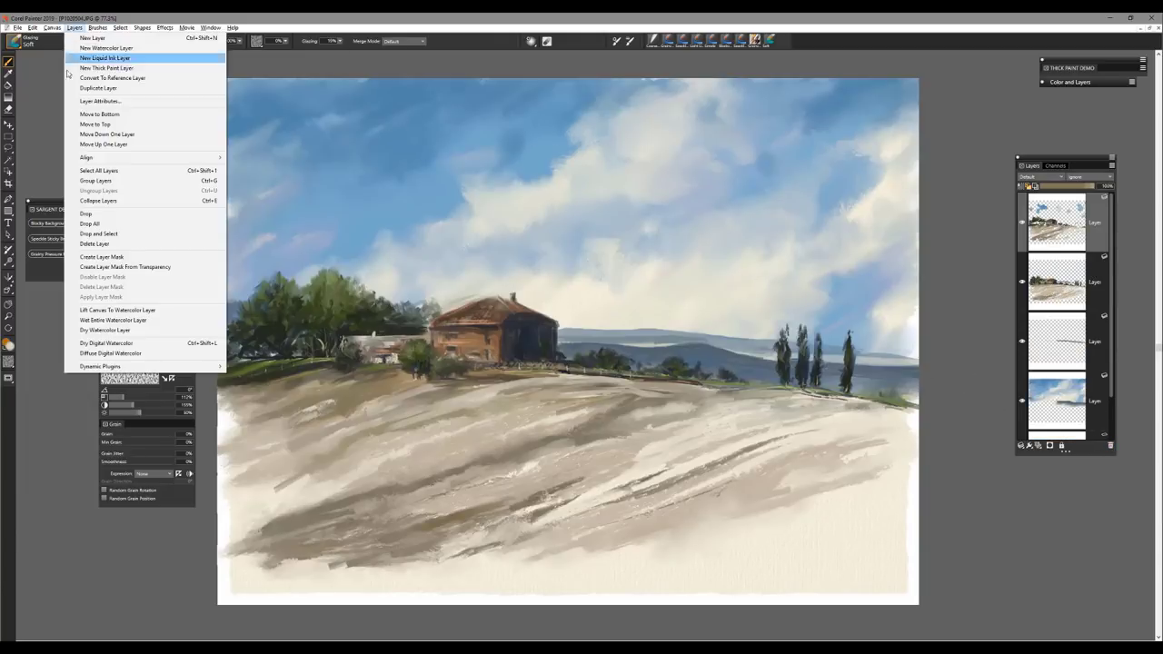
pyautogui.click(102, 224)
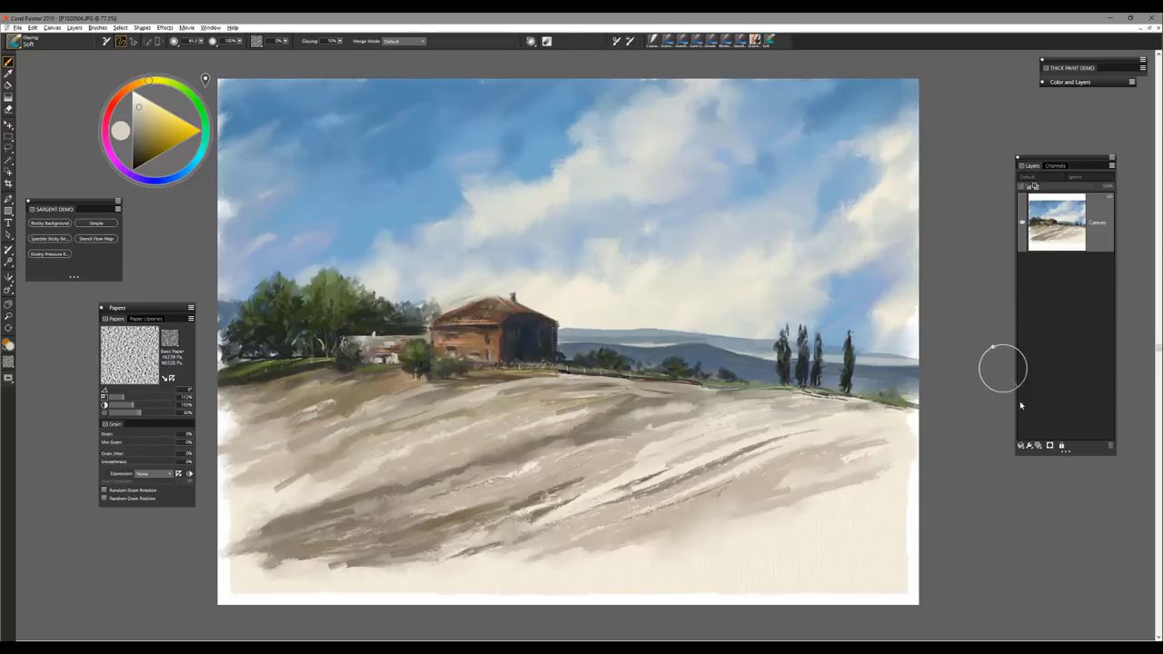
# Add a new layer above the flattened canvas and try flipping it horizontally.
pyautogui.click(1038, 447)
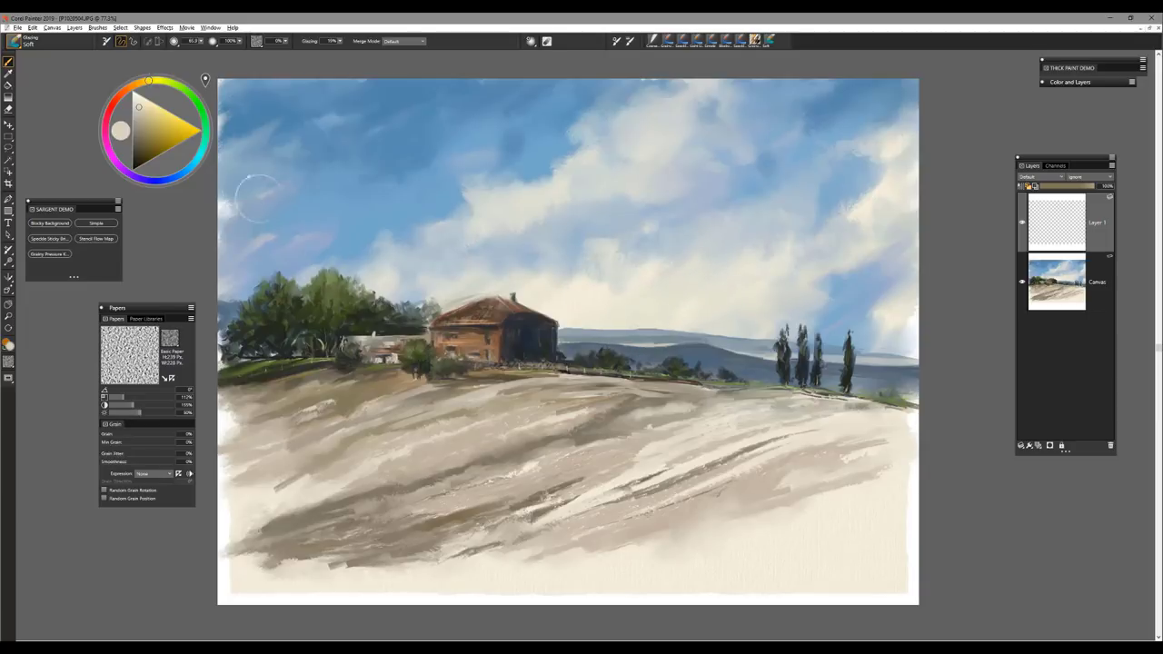
pyautogui.click(52, 29)
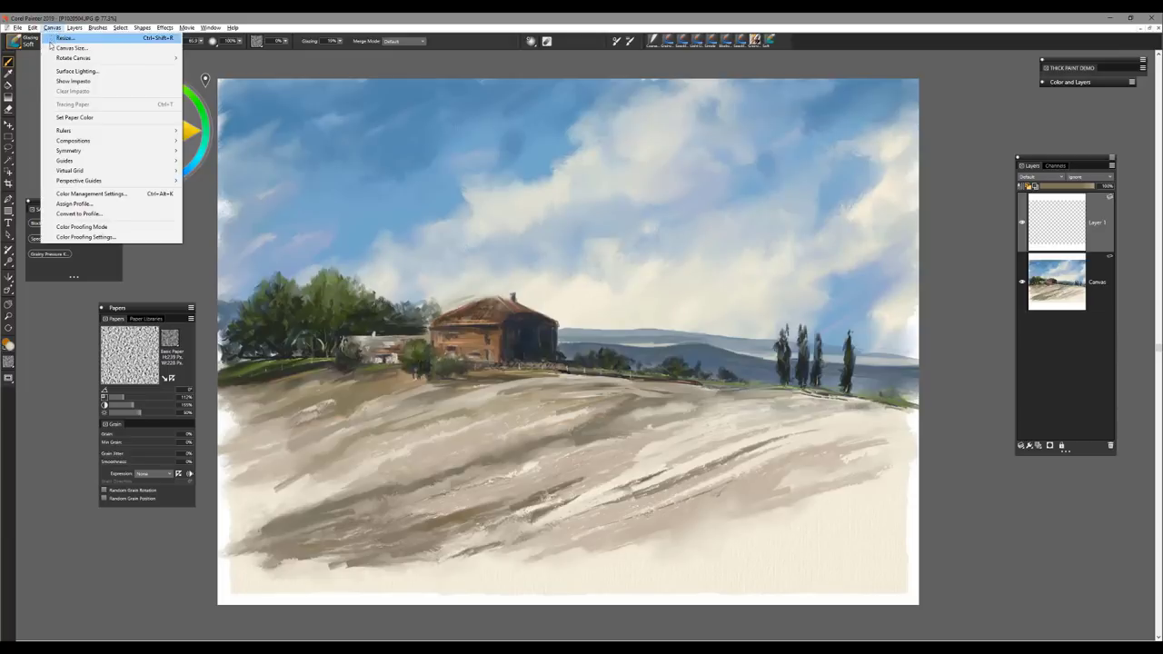
pyautogui.moveTo(33, 29)
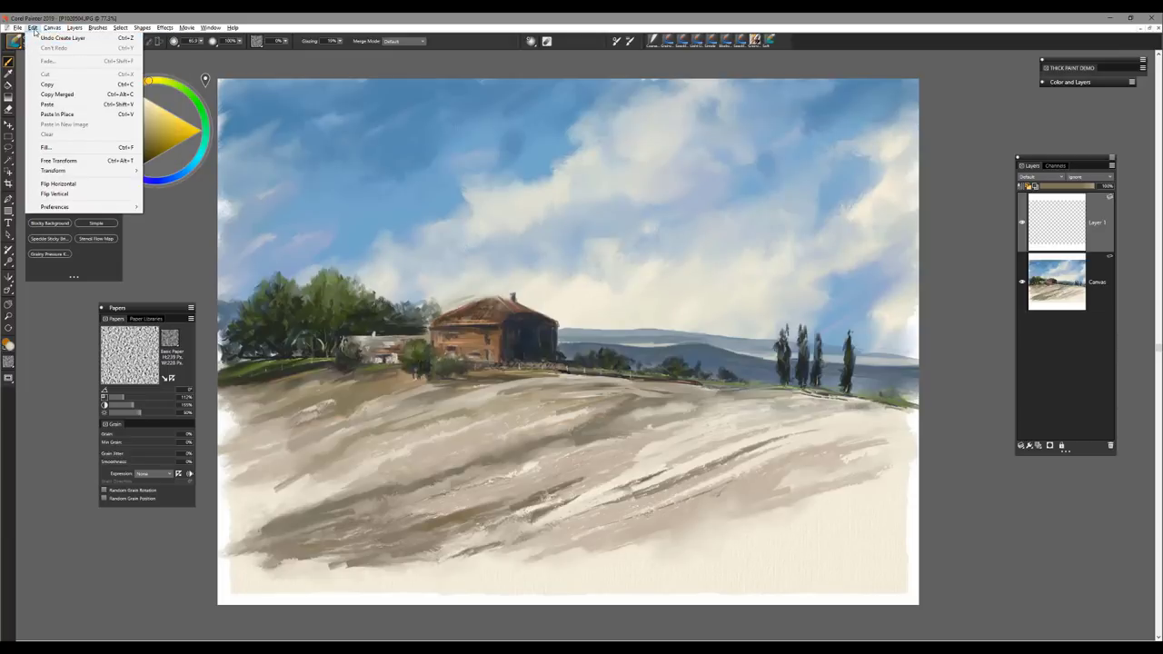
pyautogui.click(59, 184)
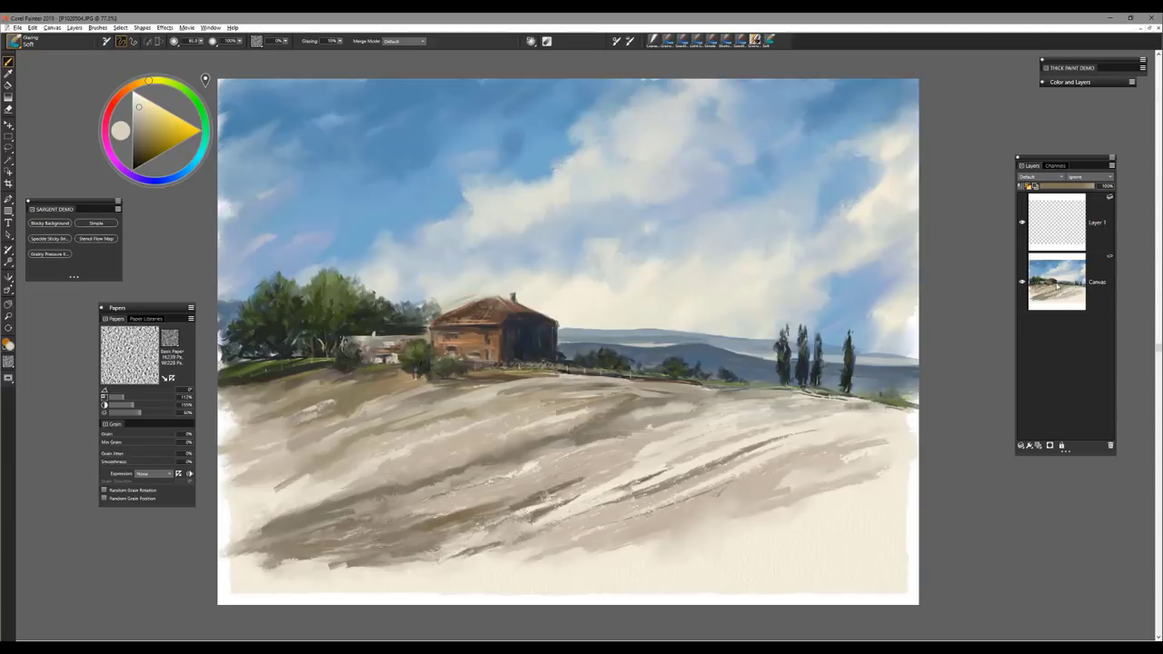
pyautogui.click(33, 29)
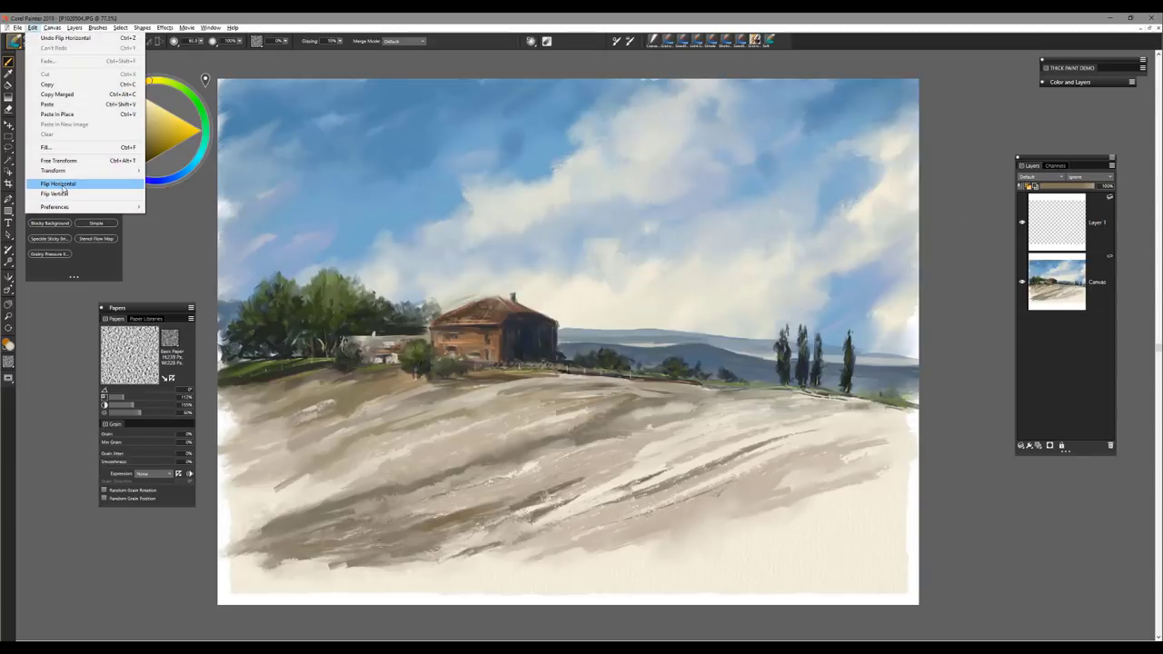
pyautogui.click(58, 194)
# Flip the canvas painting horizontally to check the mirrored composition, and flip it back.
pyautogui.click(1065, 294)
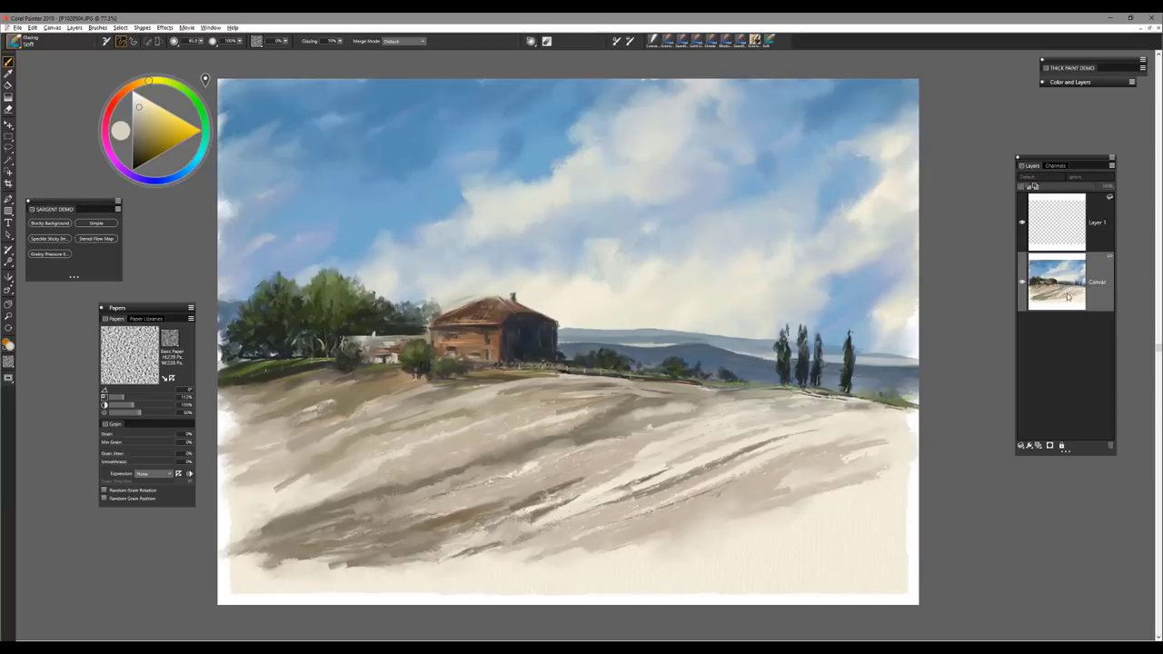
pyautogui.click(32, 28)
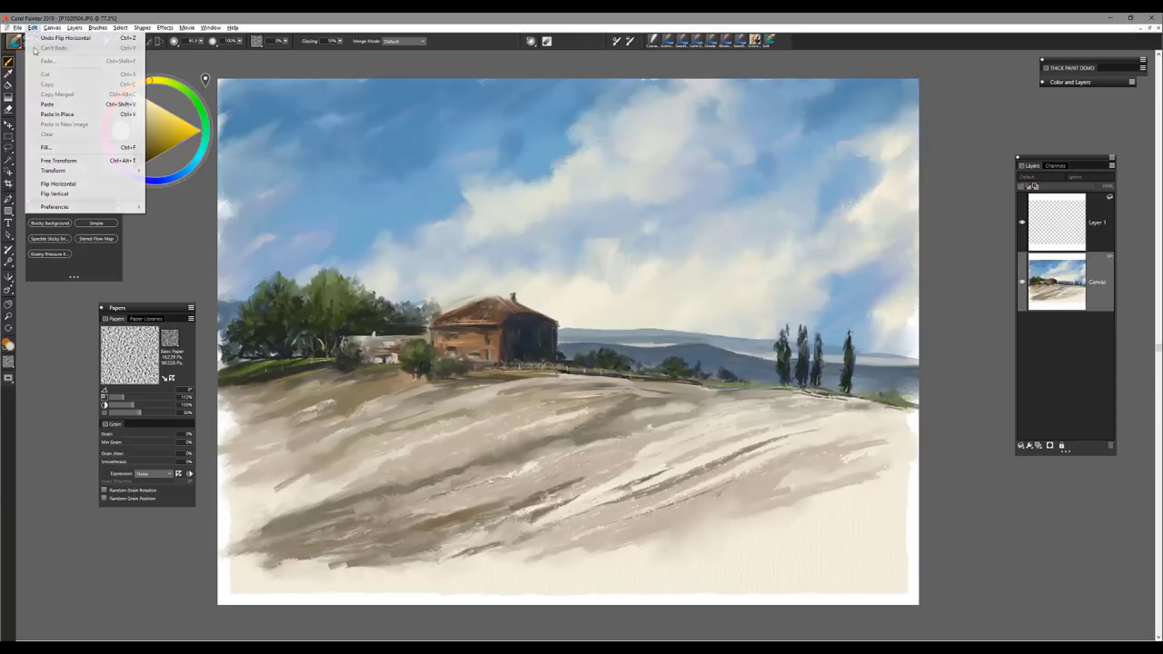
pyautogui.click(52, 188)
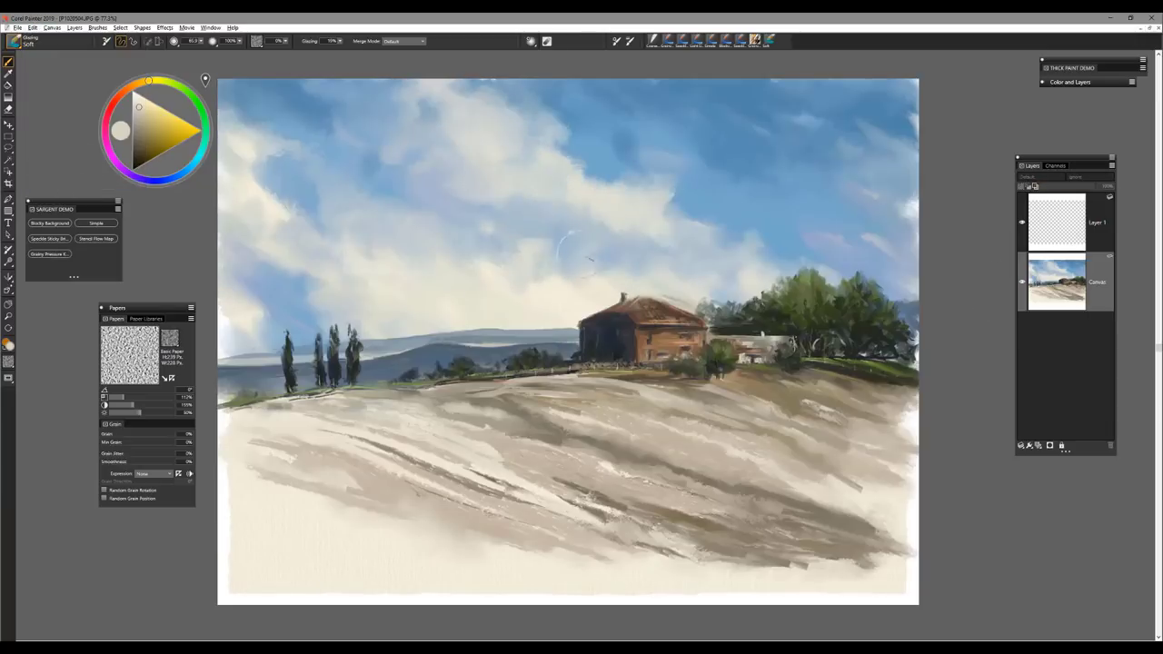
pyautogui.moveTo(665, 493)
pyautogui.mouseDown()
pyautogui.moveTo(748, 533)
pyautogui.moveTo(886, 562)
pyautogui.moveTo(874, 547)
pyautogui.mouseUp()
pyautogui.click(32, 28)
pyautogui.click(73, 184)
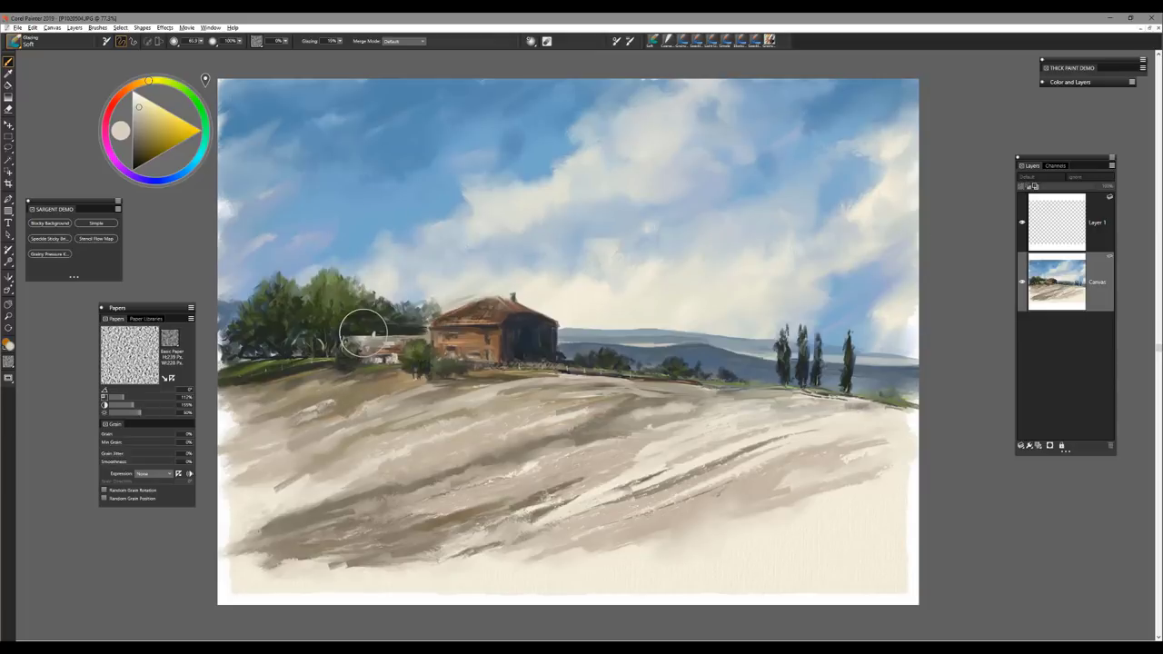
# Make Layer 1 active and mix a muted blue-violet as the painting color.
pyautogui.click(1055, 223)
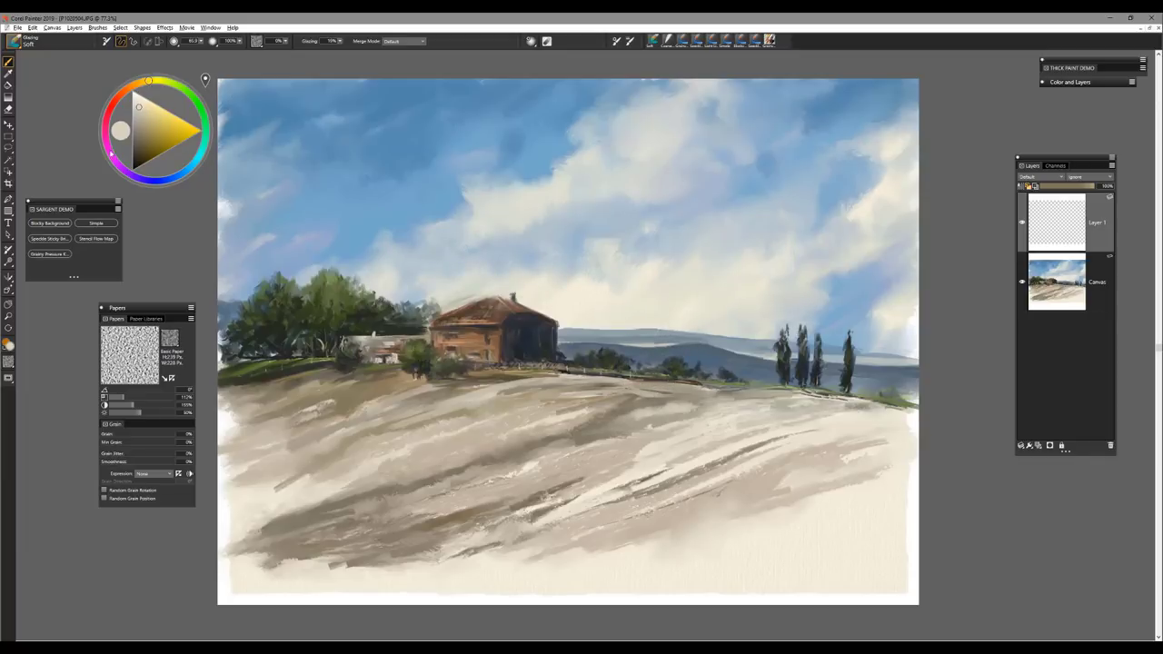
pyautogui.click(118, 169)
pyautogui.moveTo(171, 101); pyautogui.dragTo(148, 129)
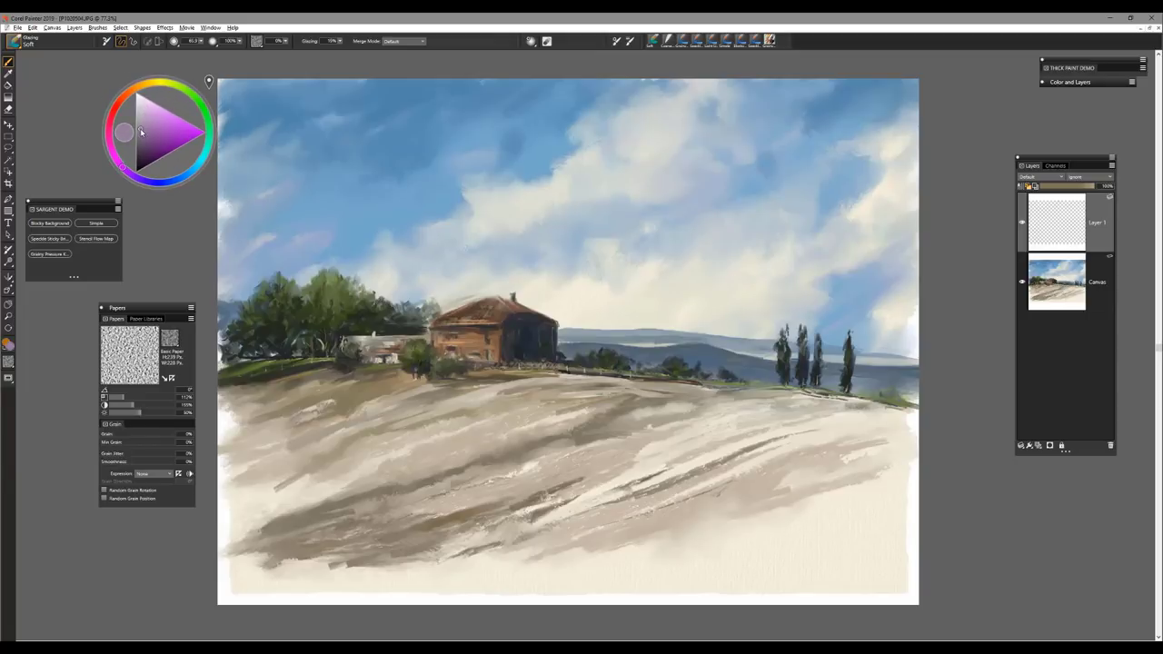
pyautogui.moveTo(127, 173); pyautogui.dragTo(143, 183)
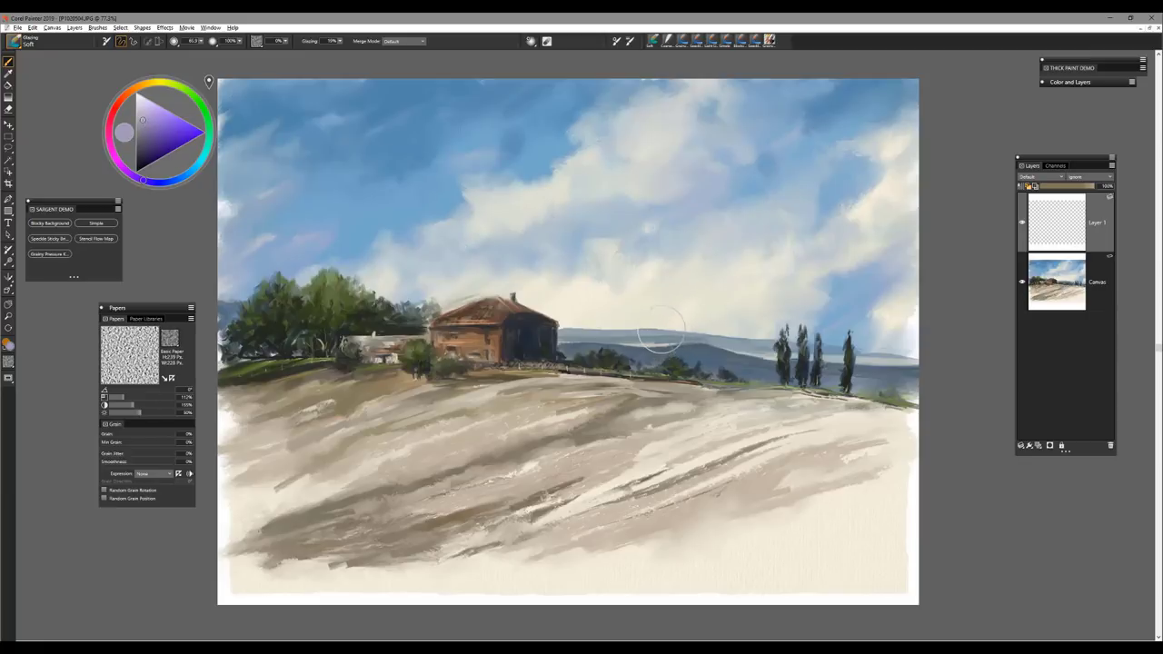
# Set Glazing to 41%, enlarge the brush and glaze a soft violet haze over the distant hills and lower sky.
pyautogui.moveTo(666, 315); pyautogui.dragTo(707, 318)
pyautogui.click(340, 41)
pyautogui.moveTo(322, 50); pyautogui.dragTo(340, 50)
pyautogui.moveTo(669, 321)
pyautogui.mouseDown()
pyautogui.moveTo(620, 326)
pyautogui.moveTo(724, 330)
pyautogui.mouseUp()
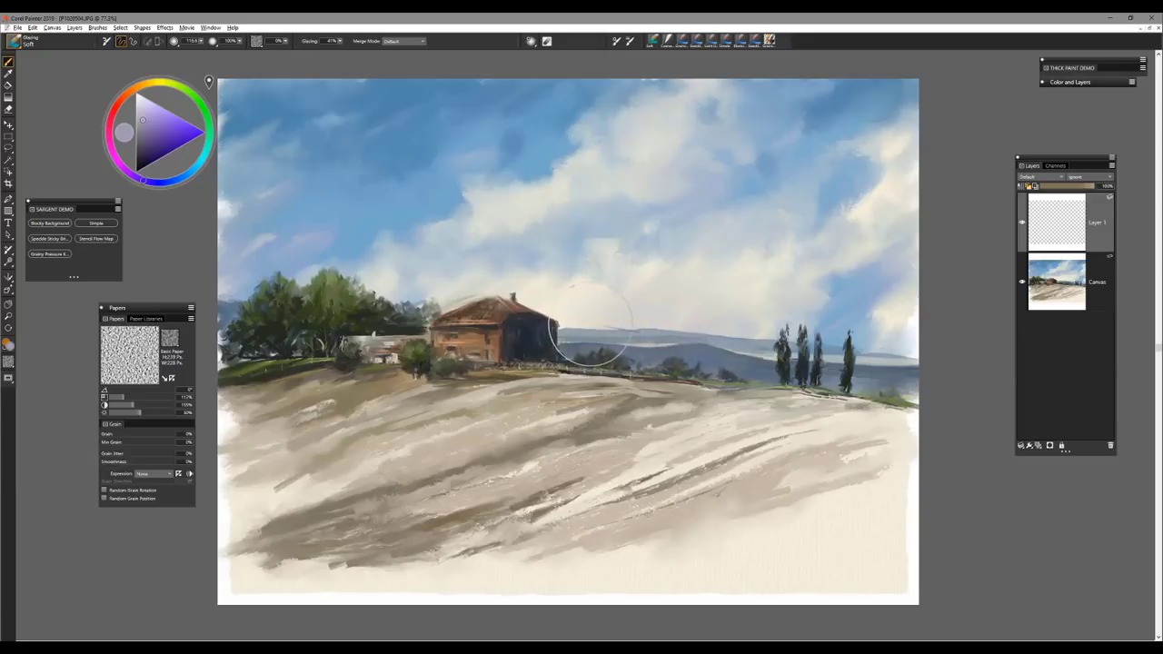
pyautogui.moveTo(720, 336)
pyautogui.mouseDown()
pyautogui.moveTo(732, 341)
pyautogui.moveTo(647, 345)
pyautogui.moveTo(530, 317)
pyautogui.mouseUp()
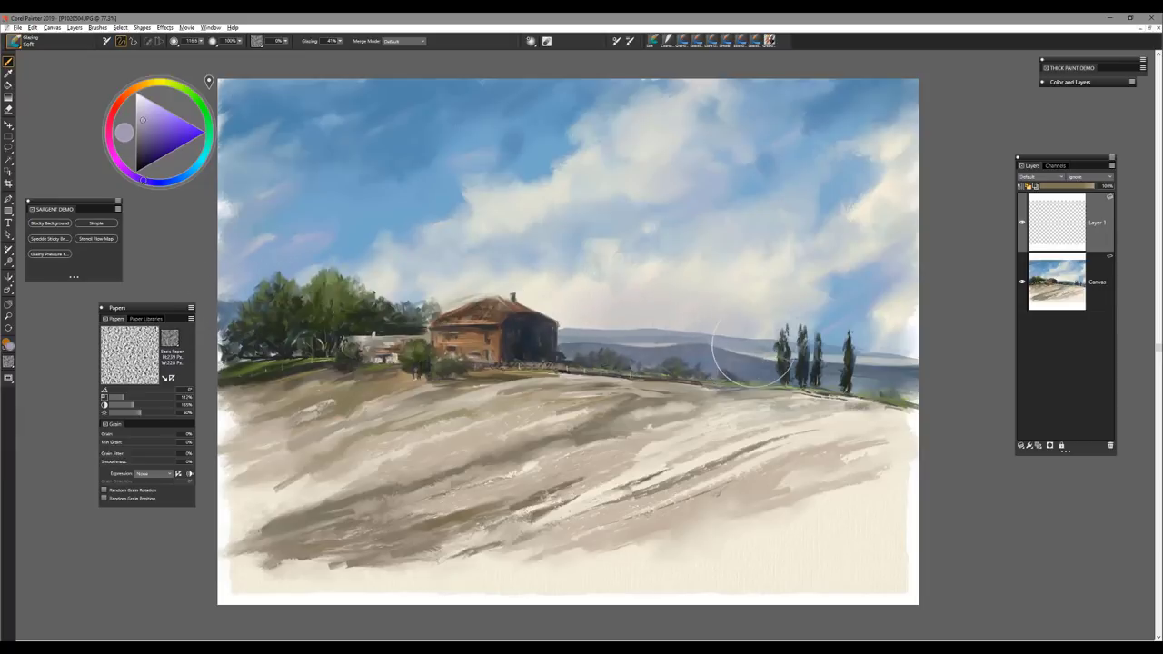
pyautogui.moveTo(880, 325)
pyautogui.mouseDown()
pyautogui.moveTo(651, 328)
pyautogui.moveTo(698, 345)
pyautogui.moveTo(706, 339)
pyautogui.moveTo(589, 329)
pyautogui.mouseUp()
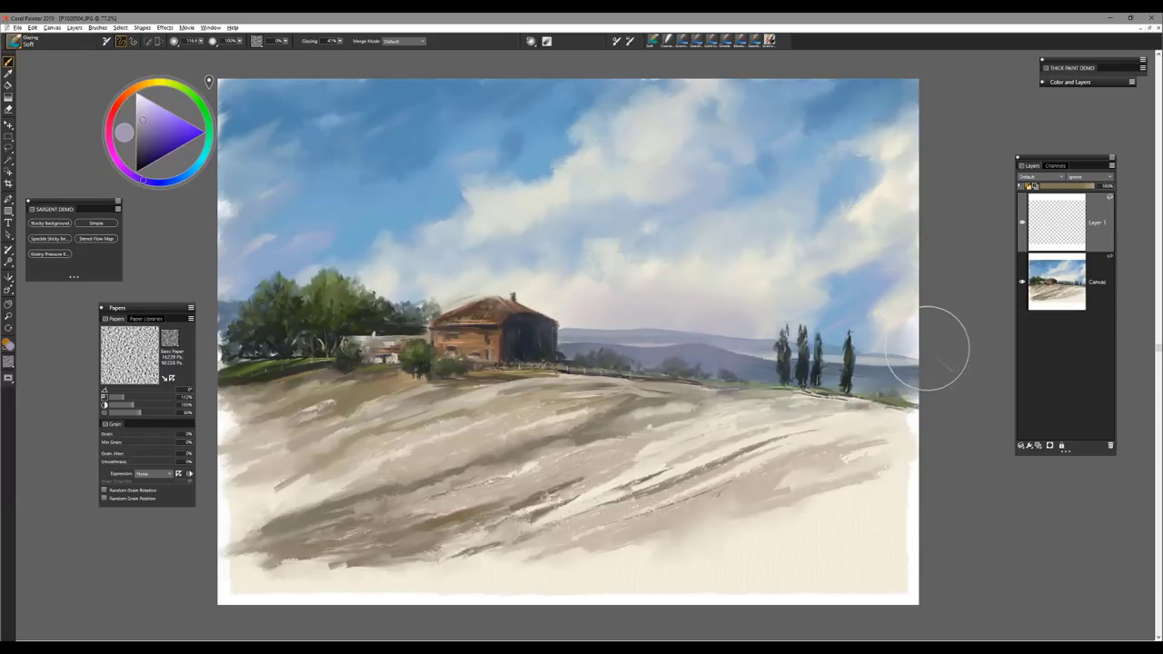
pyautogui.moveTo(616, 326)
pyautogui.mouseDown()
pyautogui.moveTo(652, 337)
pyautogui.moveTo(767, 337)
pyautogui.moveTo(839, 319)
pyautogui.moveTo(894, 336)
pyautogui.moveTo(842, 320)
pyautogui.mouseUp()
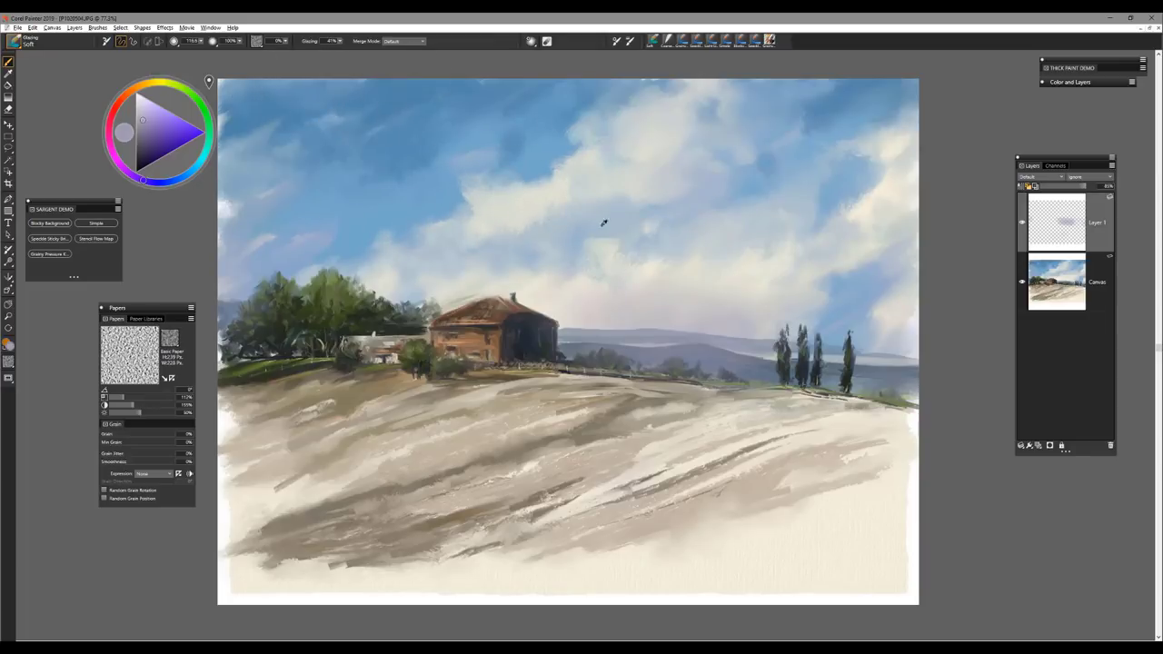
# Sample a blue from the sky and add a new layer set to Multiply for deepening the upper sky.
pyautogui.keyDown('alt'); pyautogui.click(838, 110); pyautogui.keyUp('alt')
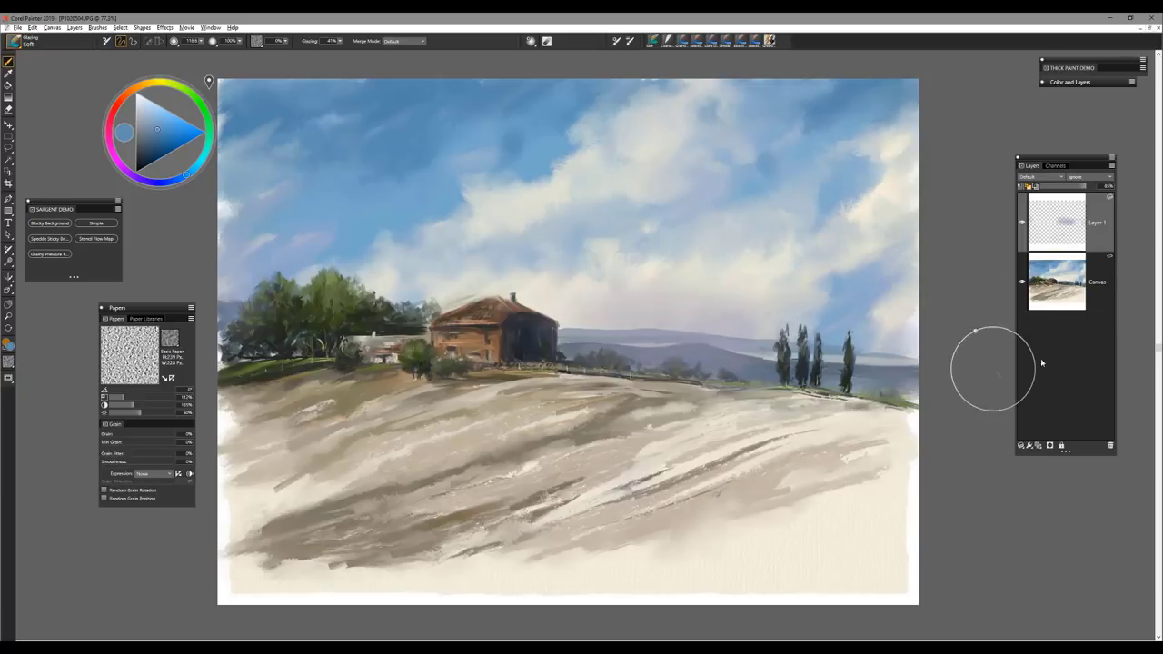
pyautogui.click(1039, 446)
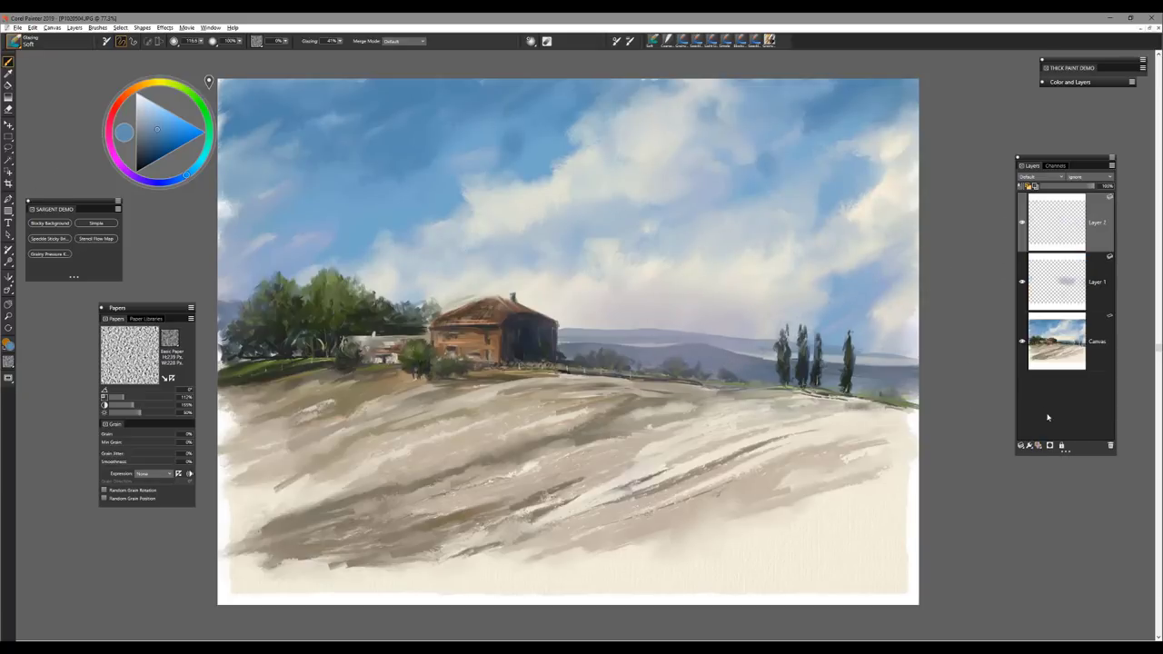
pyautogui.click(1045, 177)
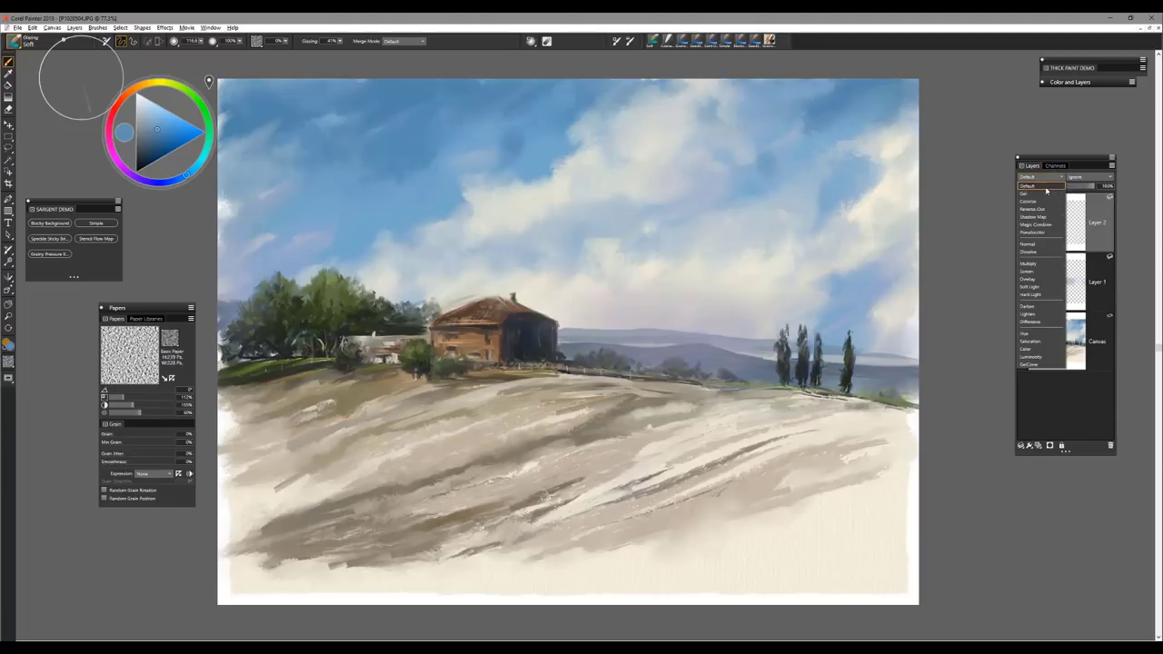
pyautogui.click(1028, 263)
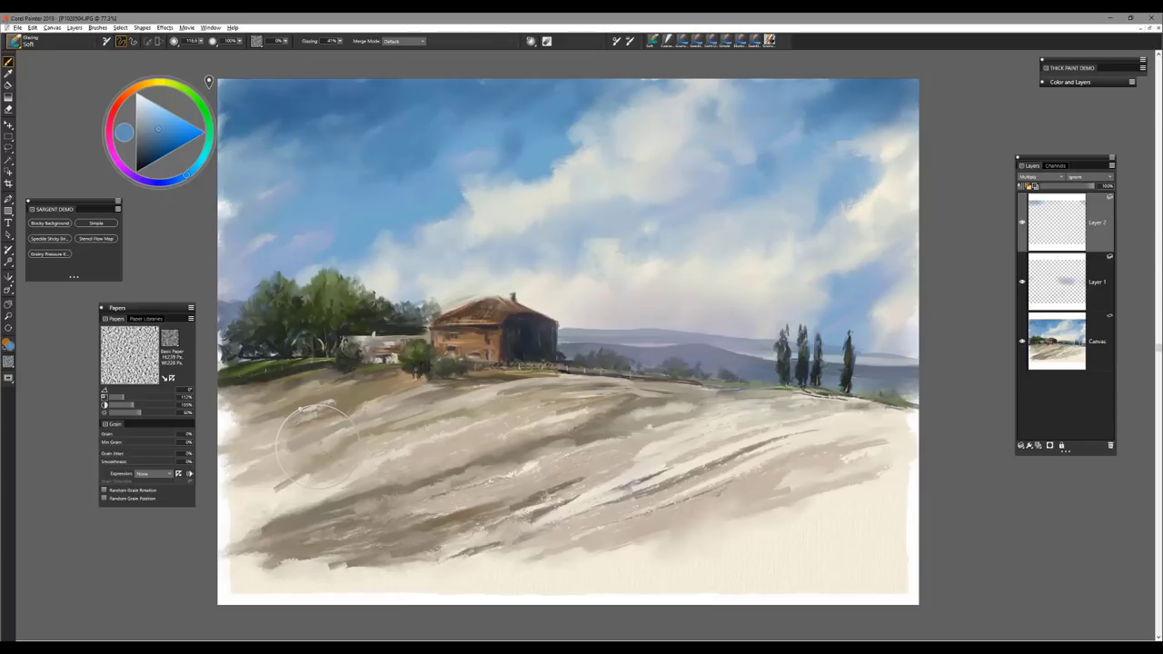
# Switch to the Grass Brush from the Landscape Essentials 16 brush category.
pyautogui.click(18, 46)
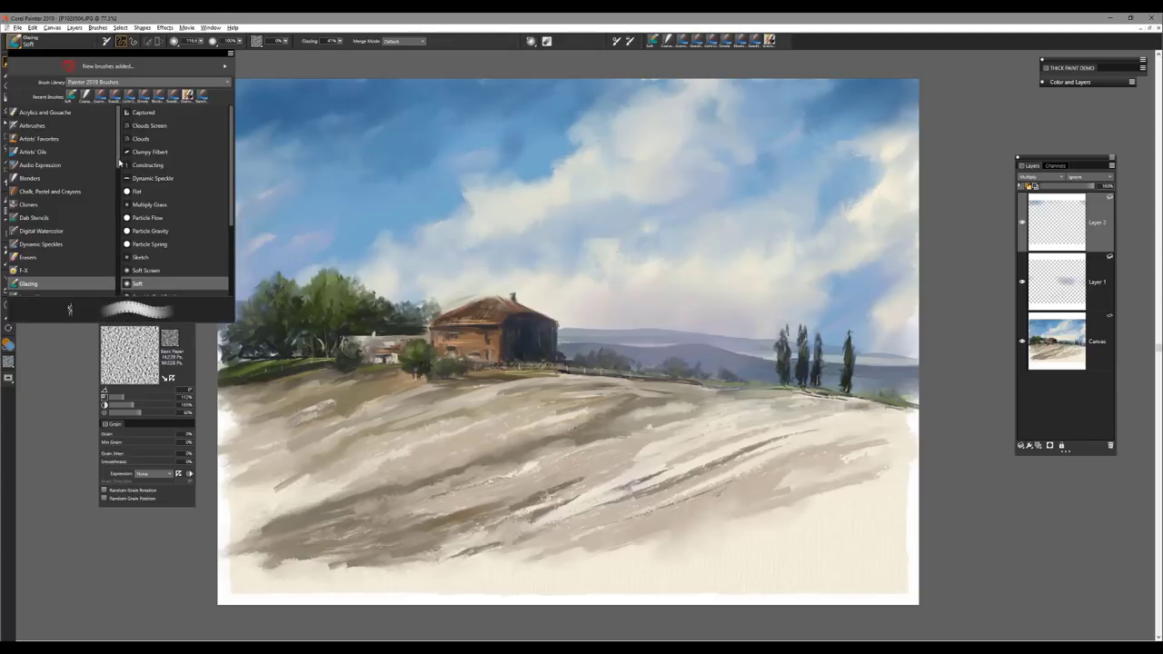
pyautogui.scroll(-8, 95, 259)
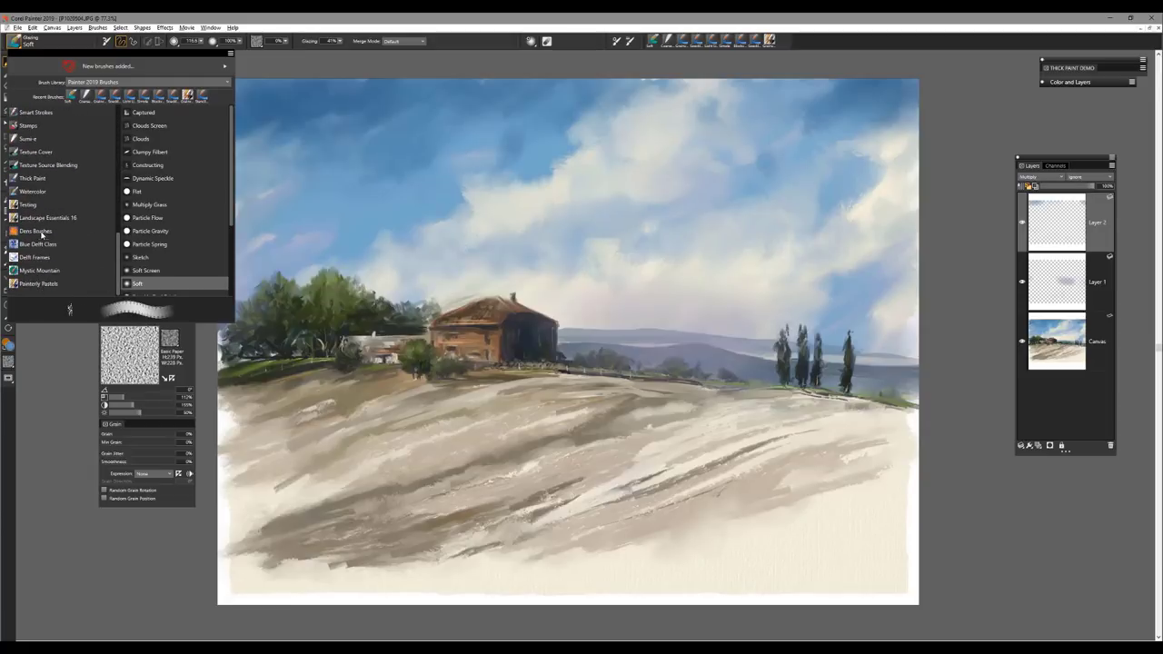
pyautogui.click(52, 219)
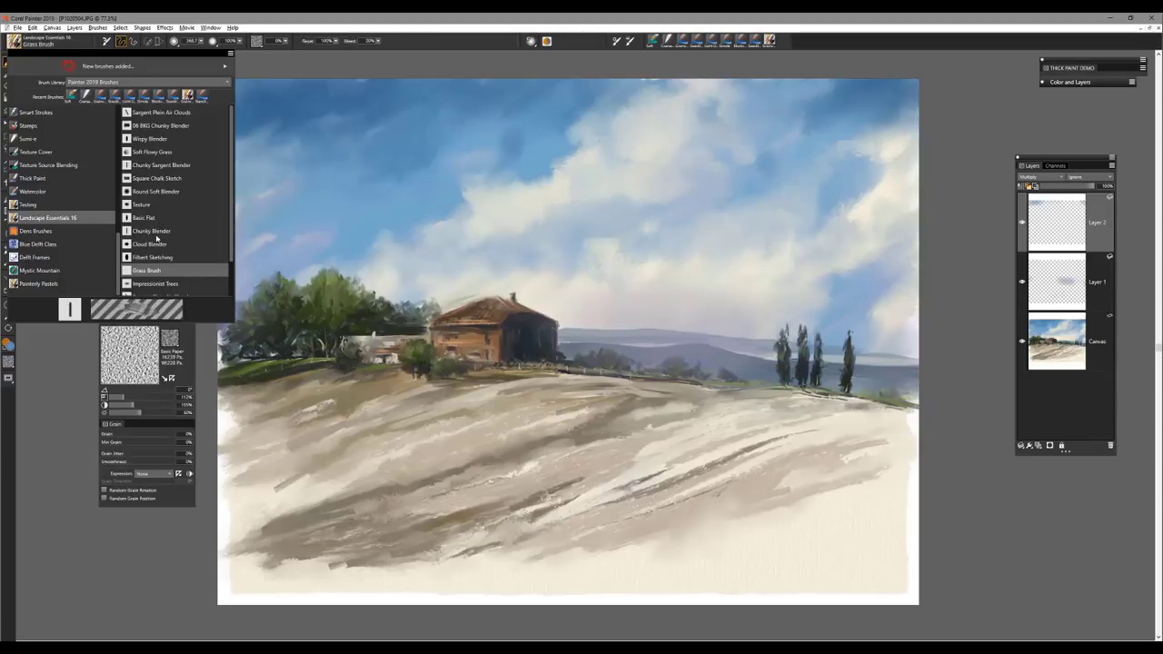
pyautogui.click(155, 271)
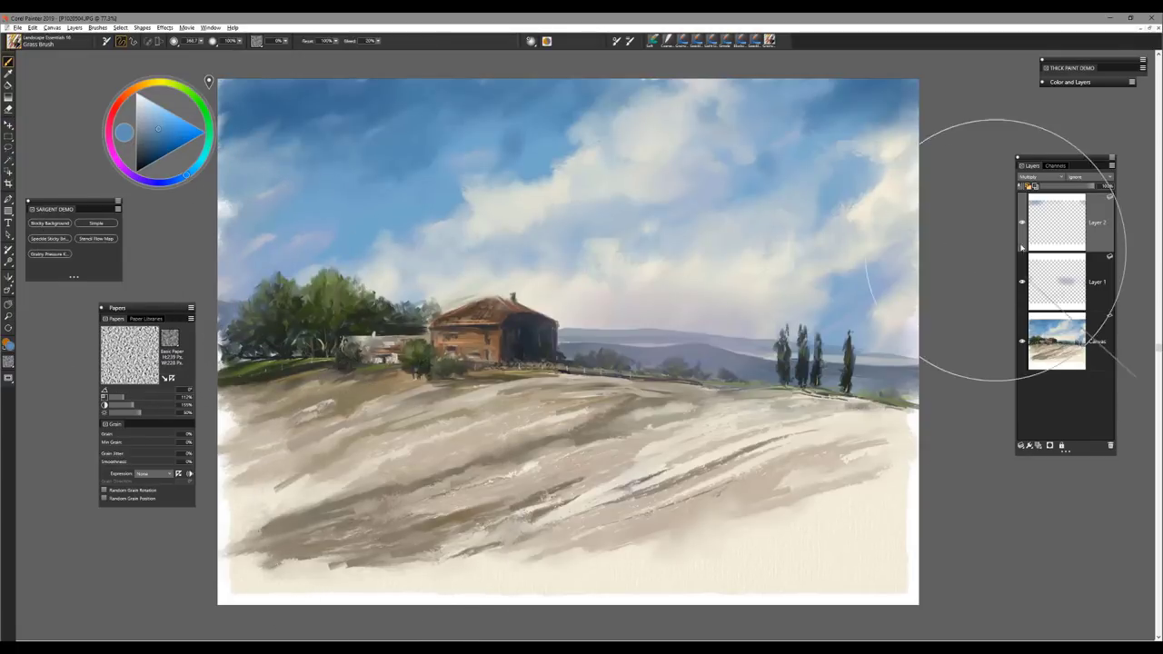
# Add a new layer for the grass, sample a grey-brown from the foreground field and reduce the Grass Brush size.
pyautogui.click(1039, 446)
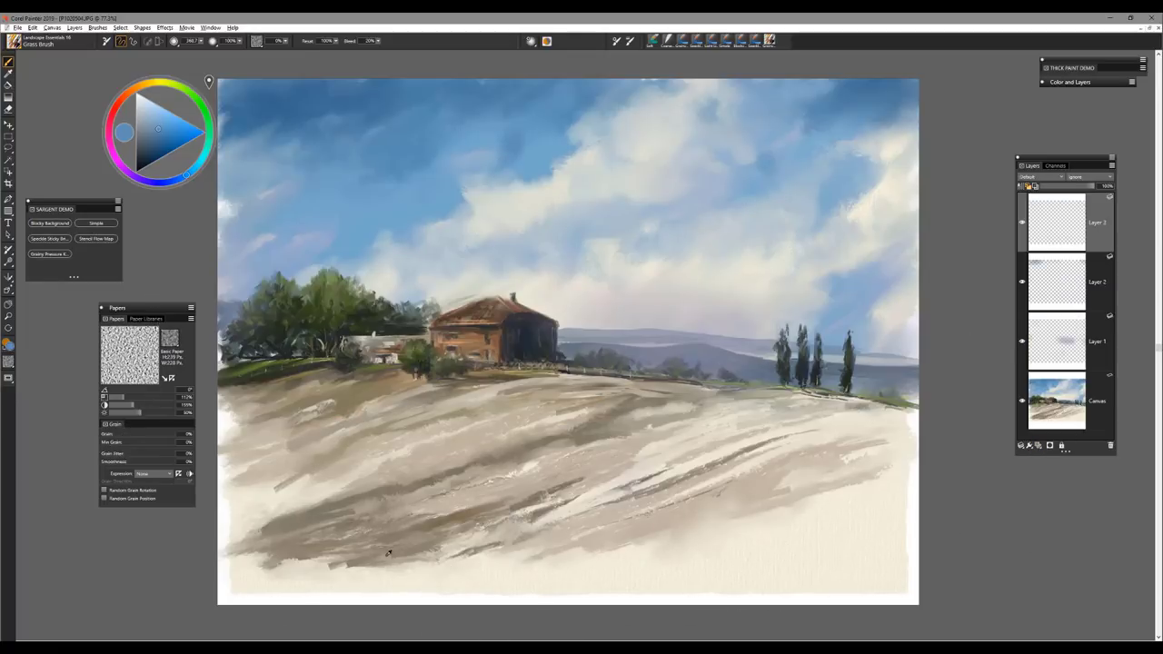
pyautogui.keyDown('alt'); pyautogui.click(388, 551); pyautogui.keyUp('alt')
pyautogui.keyDown('ctrl'); pyautogui.keyDown('alt'); pyautogui.moveTo(404, 541); pyautogui.dragTo(414, 507); pyautogui.keyUp('alt'); pyautogui.keyUp('ctrl')
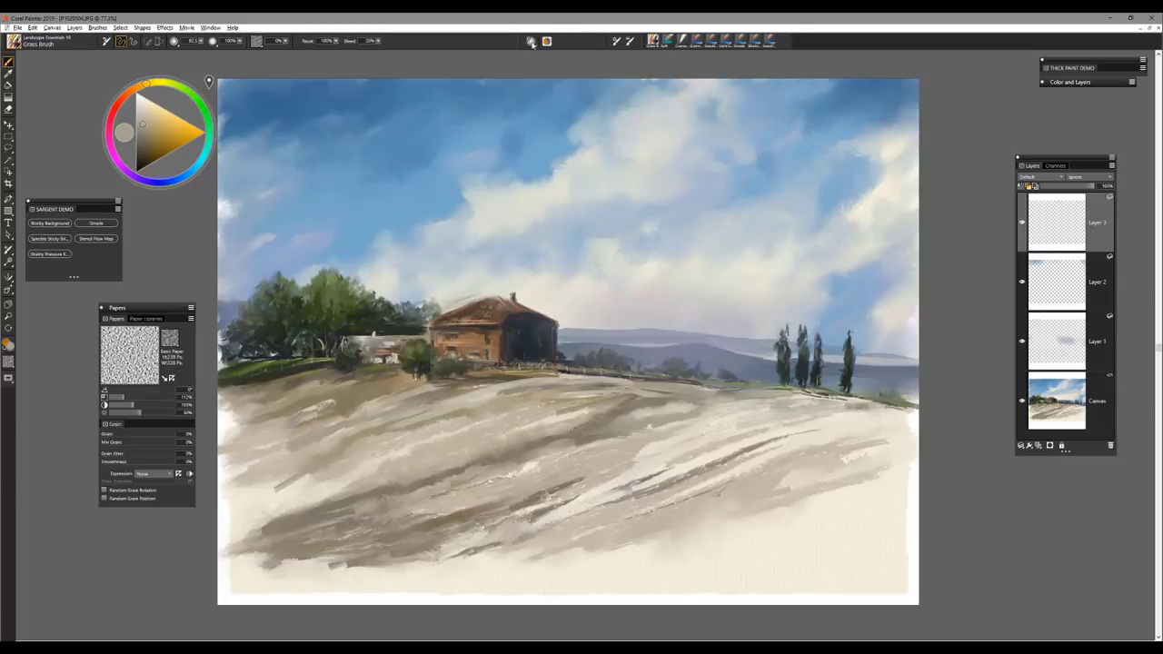
# Display the advanced brush controls and lower the Grass Brush's dab angle so its blades stand nearly upright.
pyautogui.click(614, 42)
pyautogui.moveTo(519, 89); pyautogui.dragTo(766, 113)
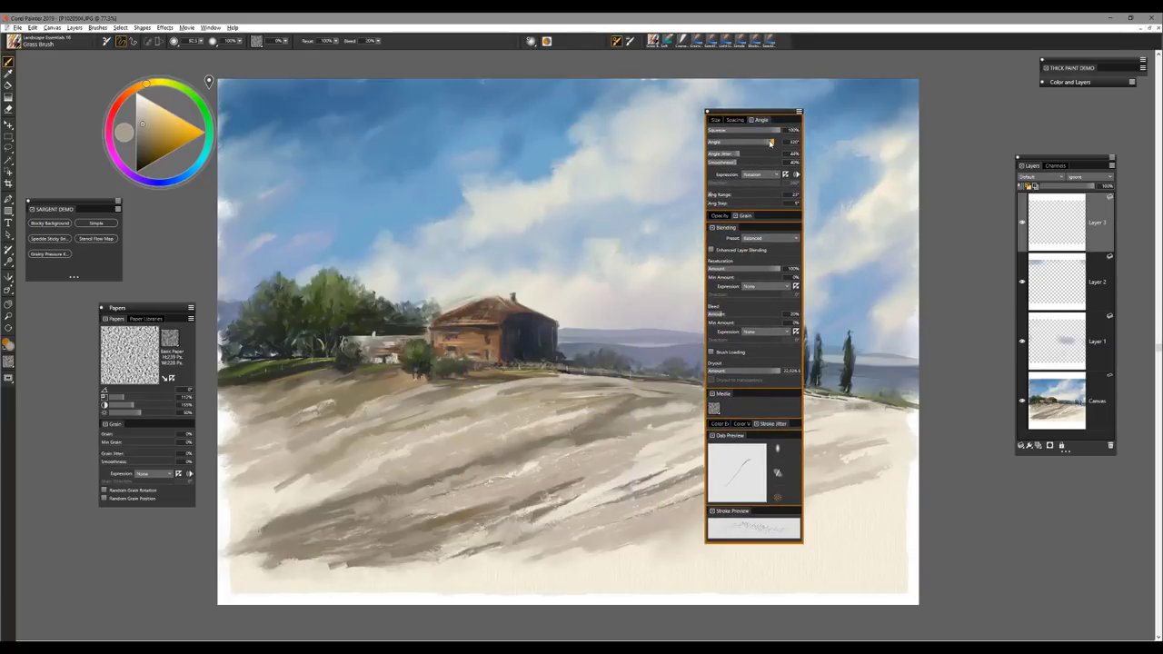
pyautogui.click(768, 142)
pyautogui.moveTo(768, 142); pyautogui.dragTo(708, 143)
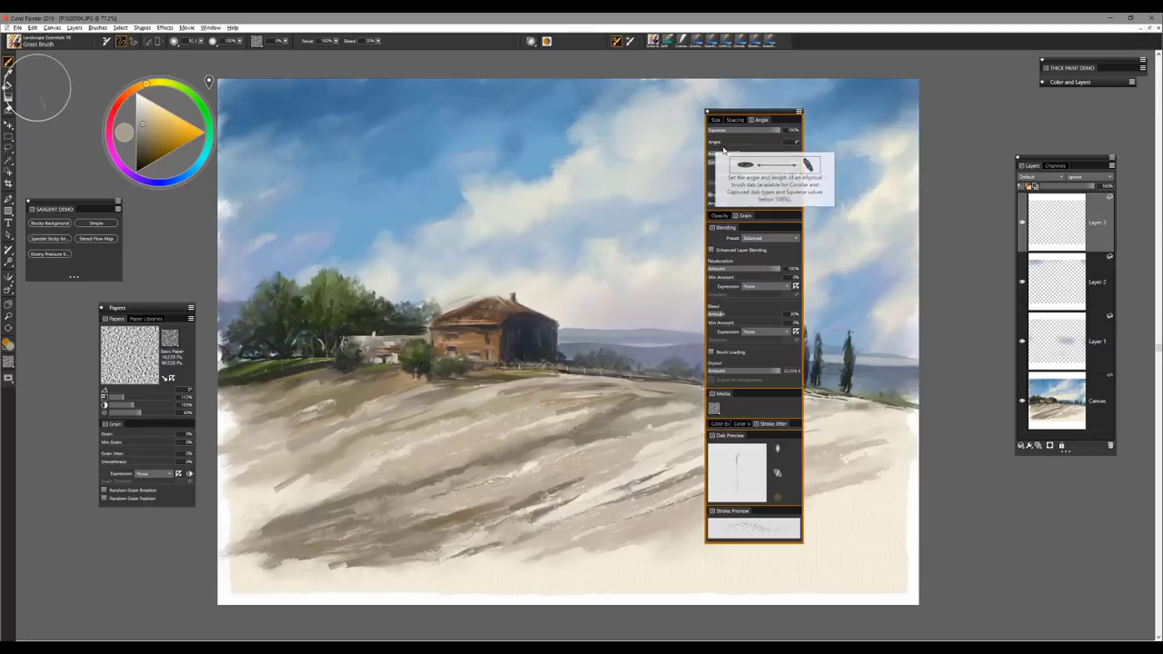
pyautogui.moveTo(711, 146); pyautogui.dragTo(713, 147)
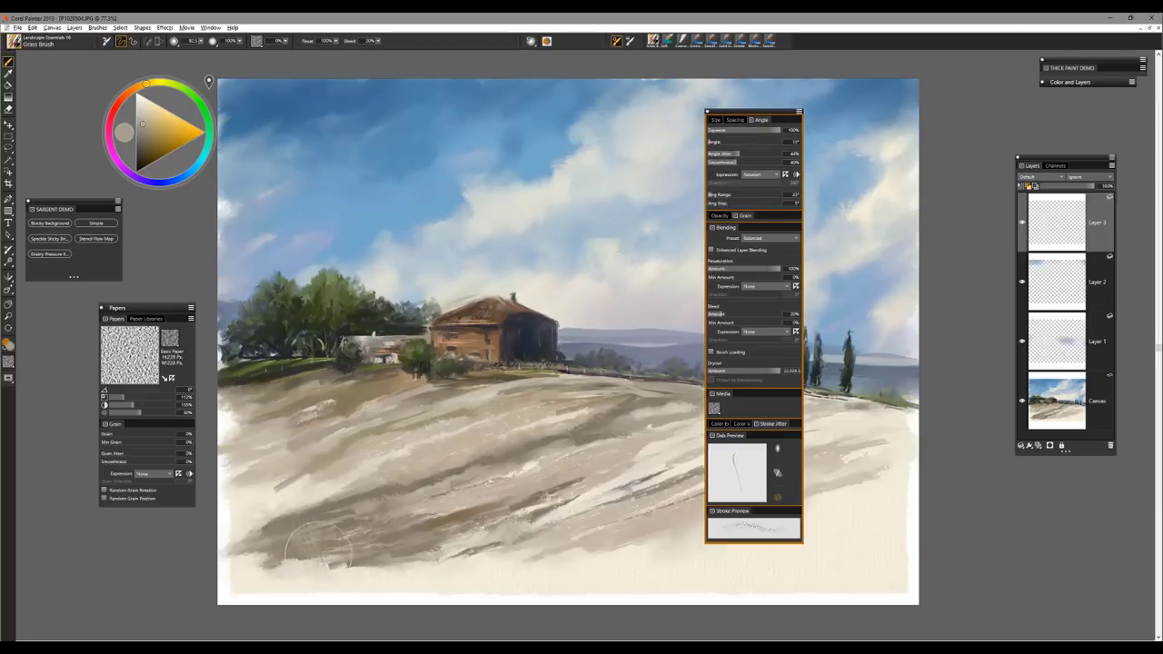
# Paint upright grass blades across the lower foreground of the field in light and dark tones sampled from it, closing the brush controls.
pyautogui.keyDown('alt'); pyautogui.click(323, 490); pyautogui.keyUp('alt')
pyautogui.moveTo(323, 529)
pyautogui.mouseDown()
pyautogui.moveTo(385, 540)
pyautogui.moveTo(273, 545)
pyautogui.moveTo(400, 536)
pyautogui.mouseUp()
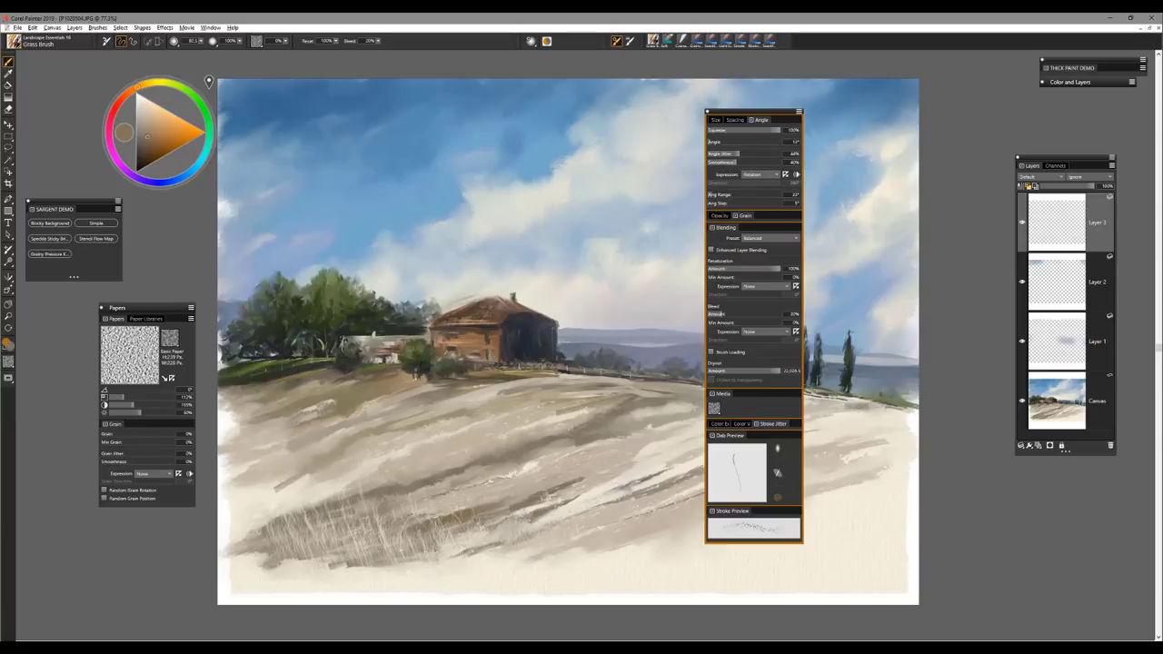
pyautogui.moveTo(251, 536); pyautogui.dragTo(241, 509)
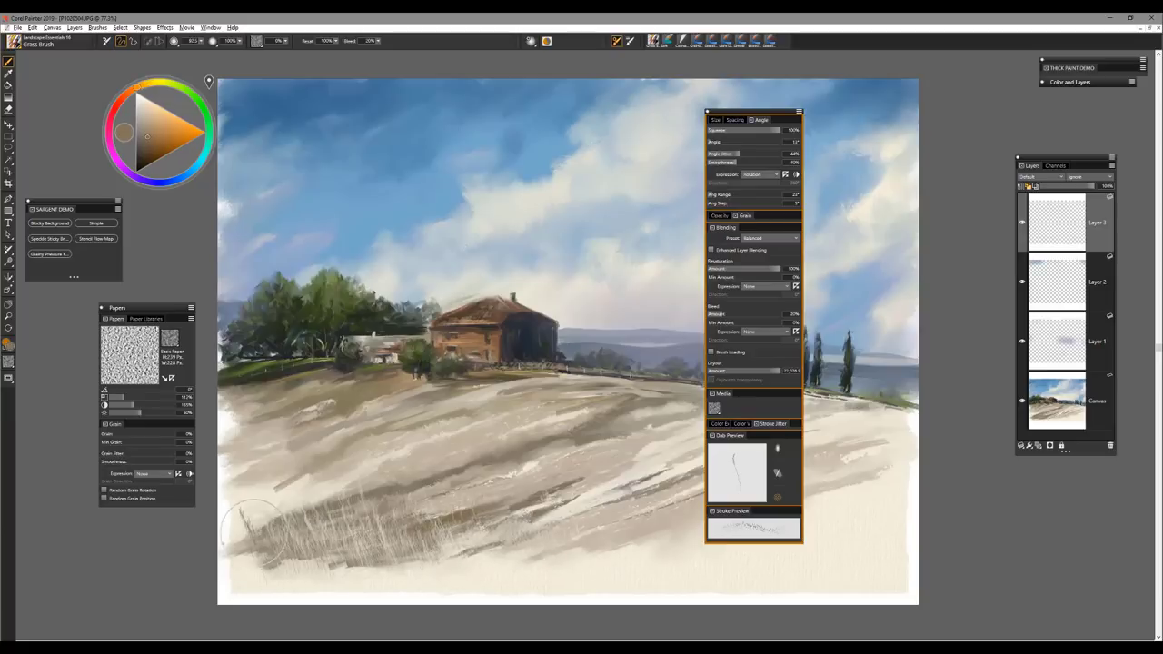
pyautogui.keyDown('alt'); pyautogui.click(303, 488); pyautogui.keyUp('alt')
pyautogui.moveTo(362, 538); pyautogui.dragTo(359, 509)
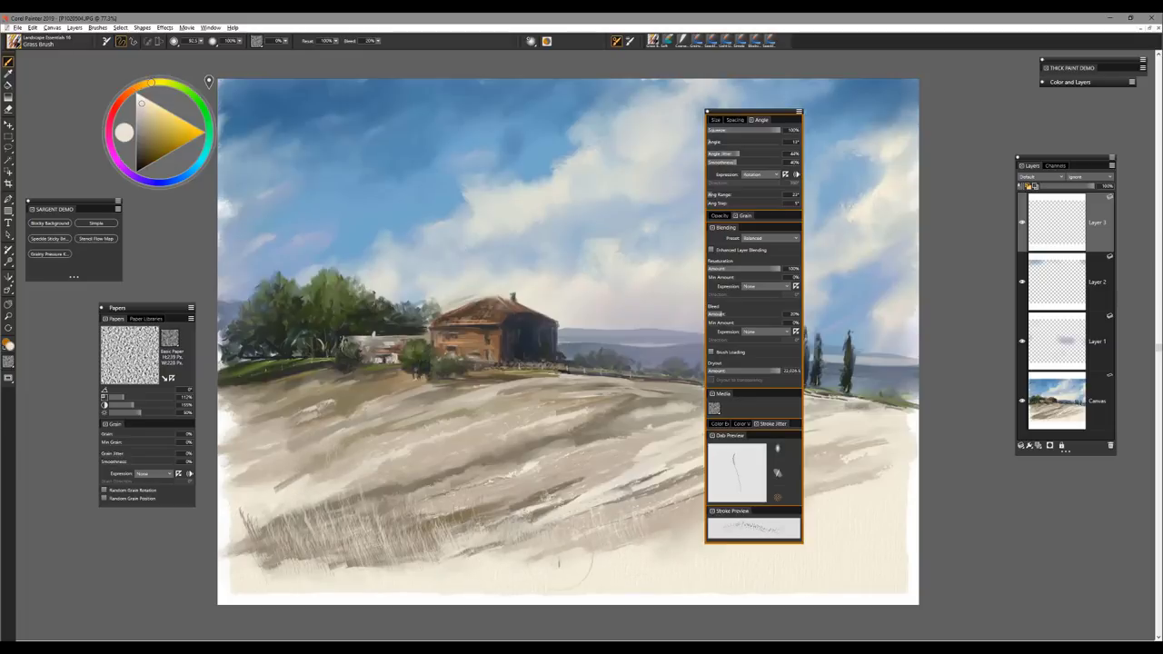
pyautogui.keyDown('alt'); pyautogui.click(268, 547); pyautogui.keyUp('alt')
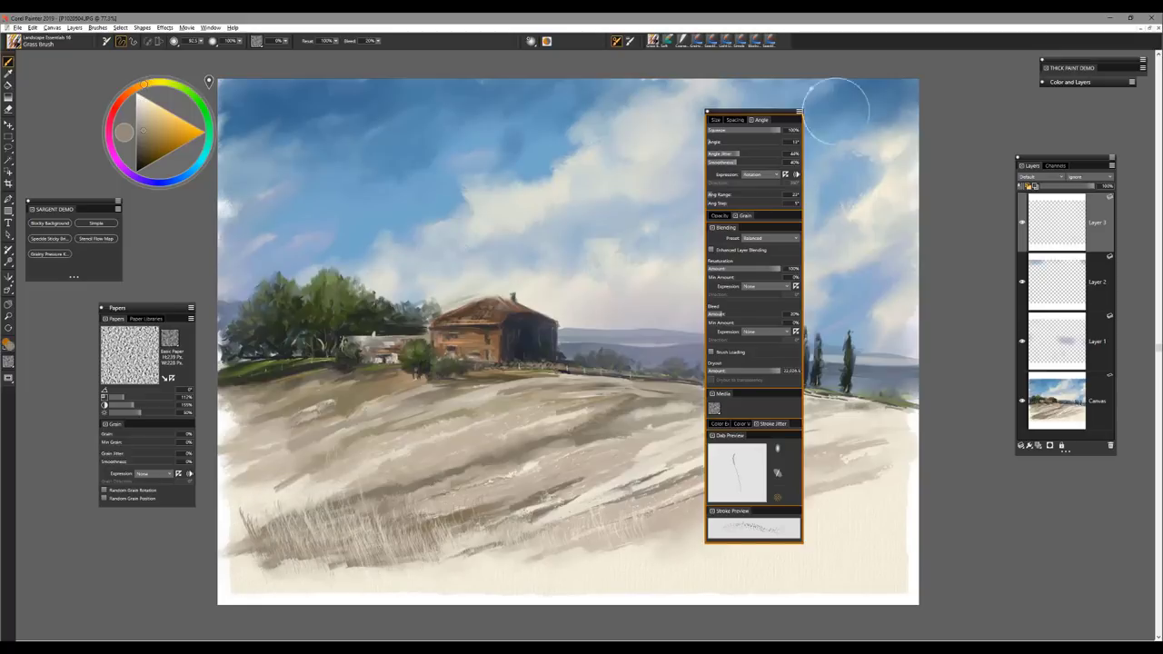
pyautogui.click(709, 115)
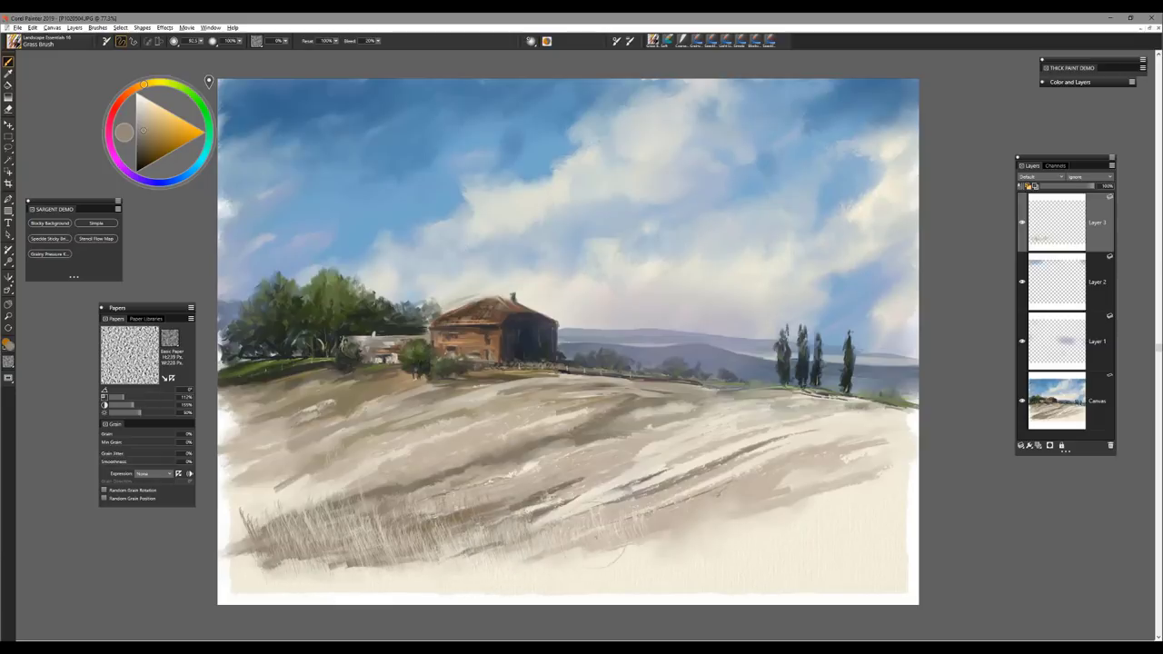
pyautogui.keyDown('alt'); pyautogui.click(606, 531); pyautogui.keyUp('alt')
pyautogui.moveTo(467, 440); pyautogui.dragTo(486, 436)
# Choose a fully saturated orange as the painting color and add a new layer above the grass.
pyautogui.click(125, 102)
pyautogui.click(186, 137)
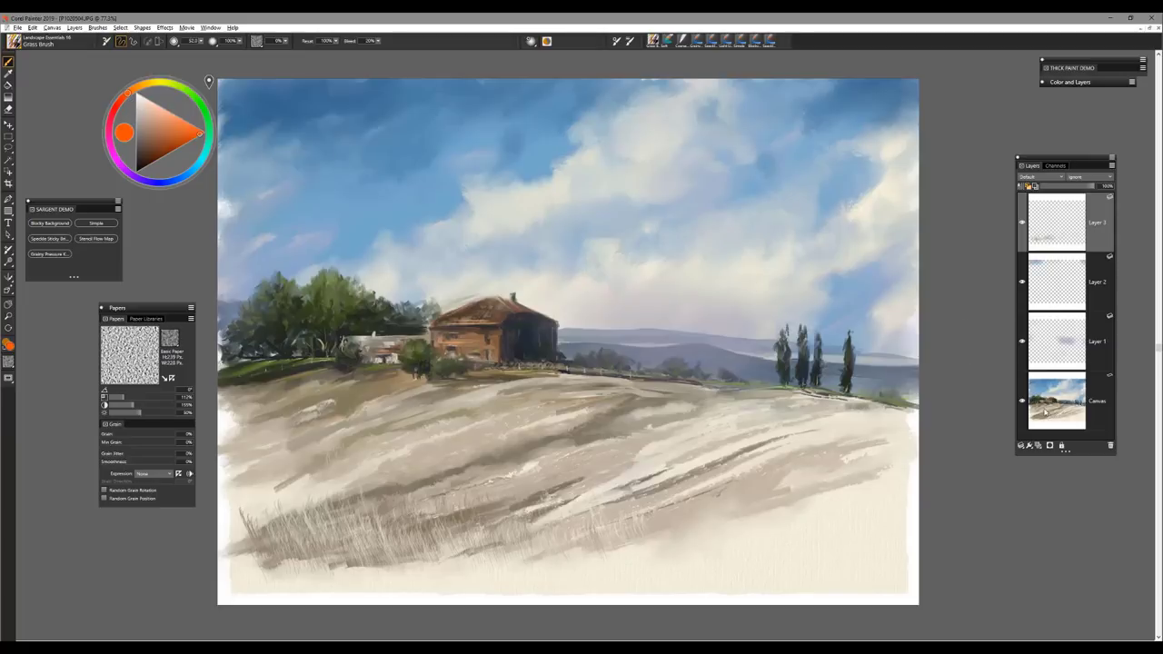
pyautogui.click(1031, 447)
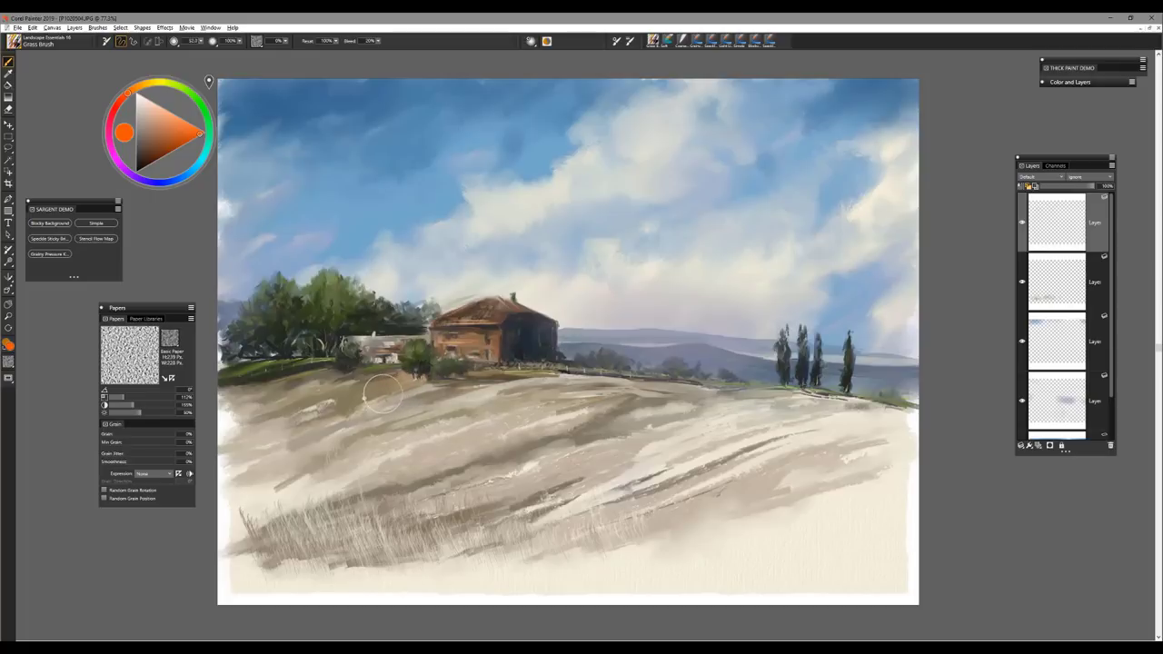
# Brush orange accents onto the slope below the bushes and farmhouse, shrinking the brush for the finer marks.
pyautogui.moveTo(396, 395)
pyautogui.mouseDown()
pyautogui.moveTo(407, 393)
pyautogui.moveTo(381, 395)
pyautogui.moveTo(396, 379)
pyautogui.moveTo(375, 373)
pyautogui.moveTo(348, 380)
pyautogui.moveTo(409, 382)
pyautogui.mouseUp()
pyautogui.moveTo(558, 379); pyautogui.dragTo(568, 381)
pyautogui.press('[')
pyautogui.press('[')
pyautogui.press('[')
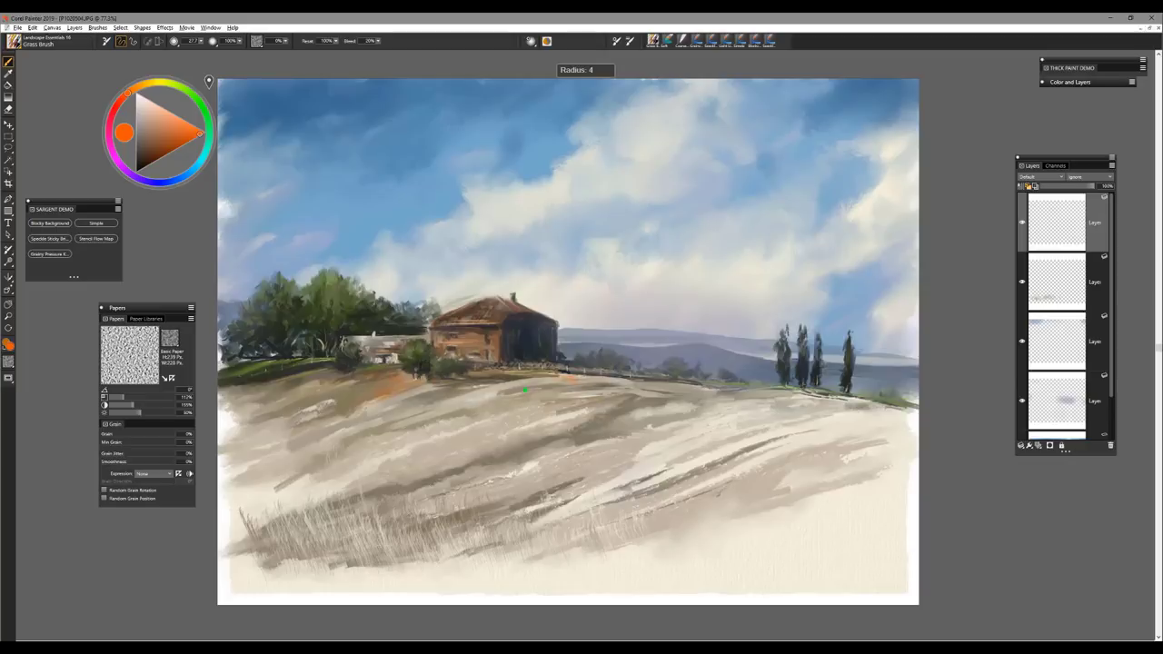
pyautogui.moveTo(538, 387); pyautogui.dragTo(534, 386)
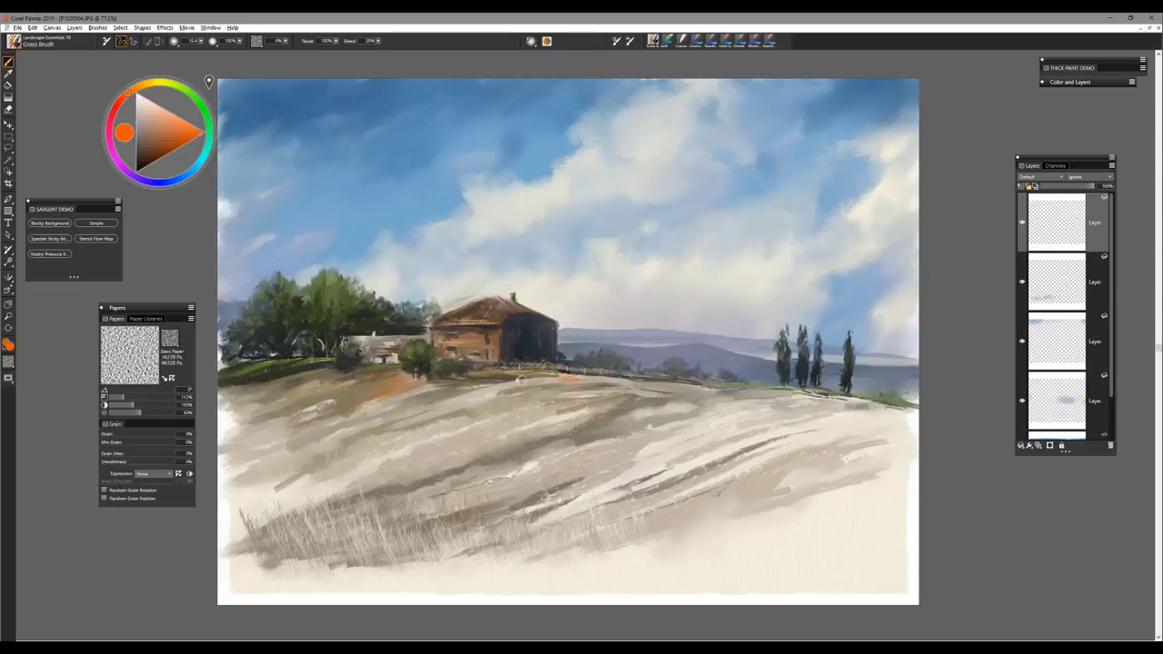